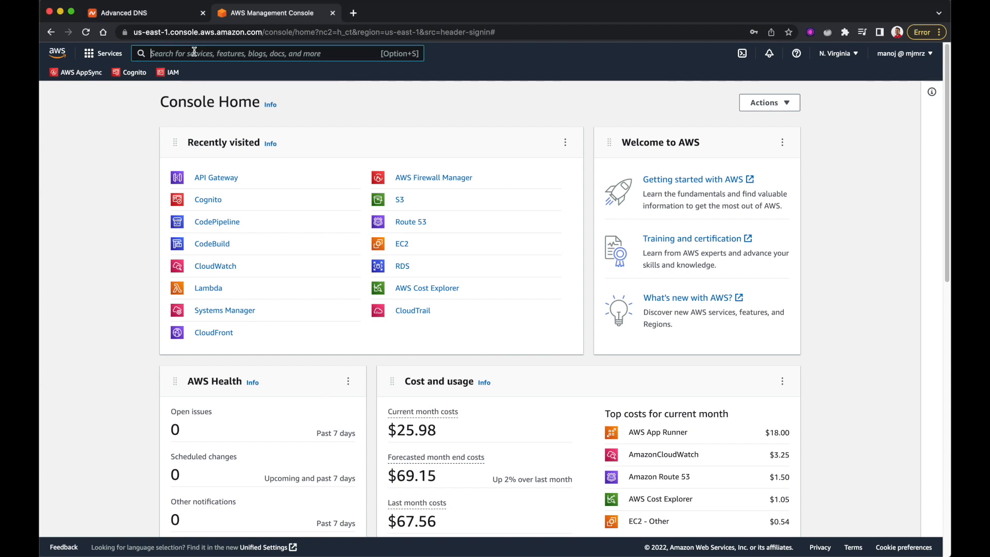
pyautogui.write('route53')
# Navigate from the route53 search result into Route 53's Hosted zones list
pyautogui.click(315, 138)
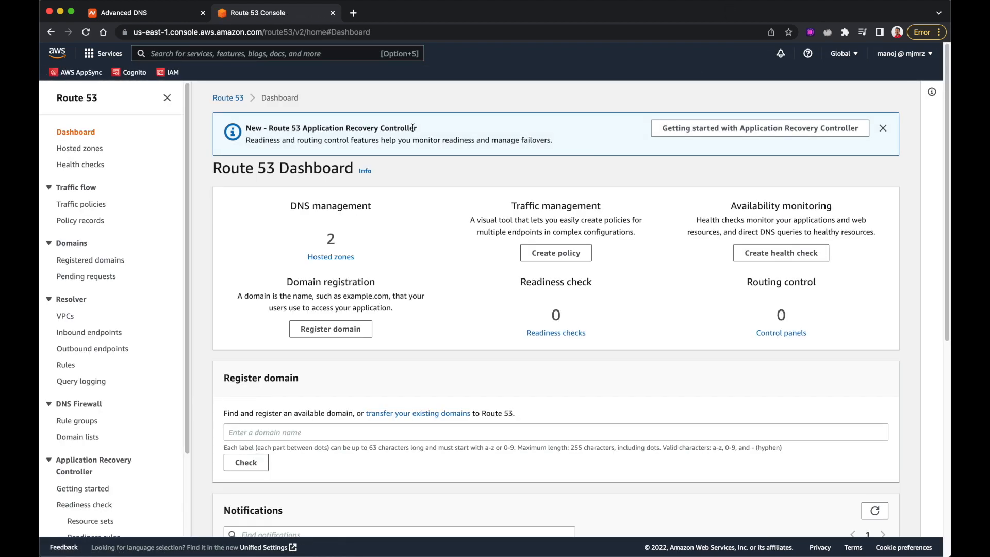
pyautogui.click(329, 258)
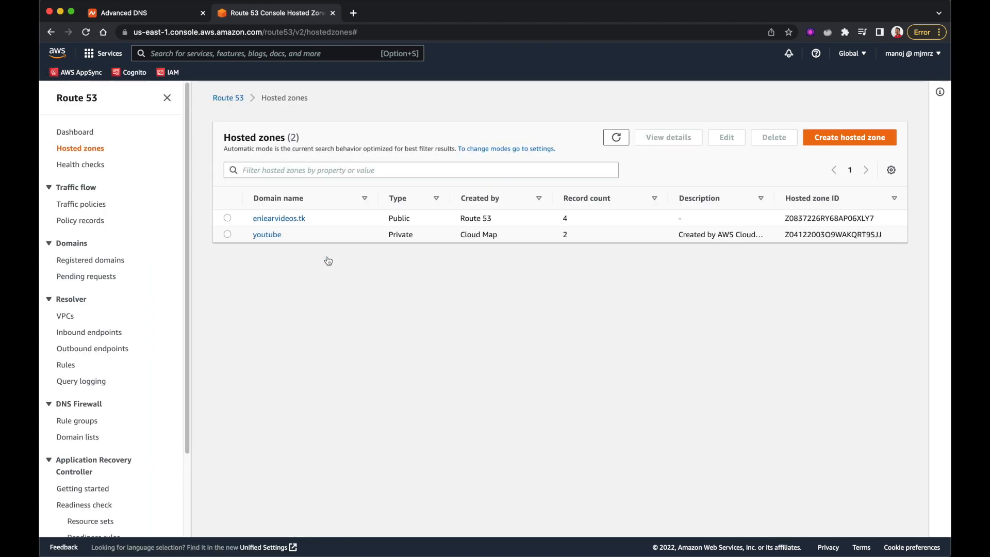
# Start a new hosted zone and copy the domain name awsuglk.com from the Namecheap page
pyautogui.click(858, 137)
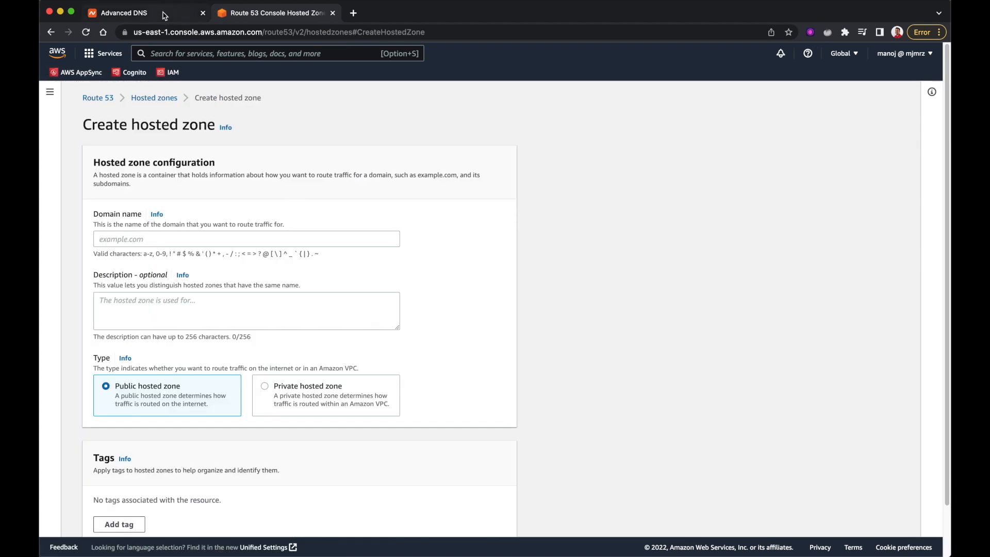
pyautogui.click(144, 12)
pyautogui.scroll(-2, 416, 348)
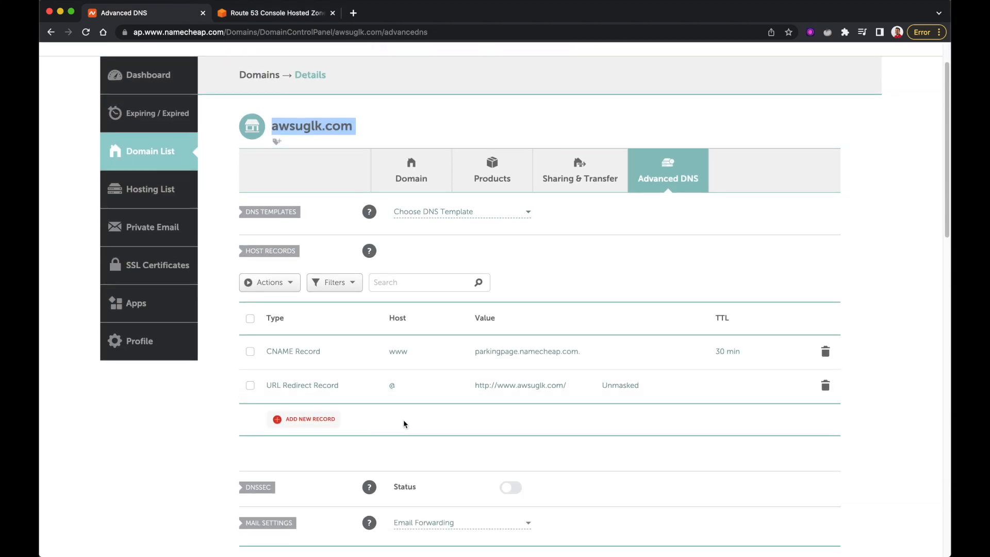
pyautogui.scroll(2, 416, 309)
pyautogui.click(305, 190)
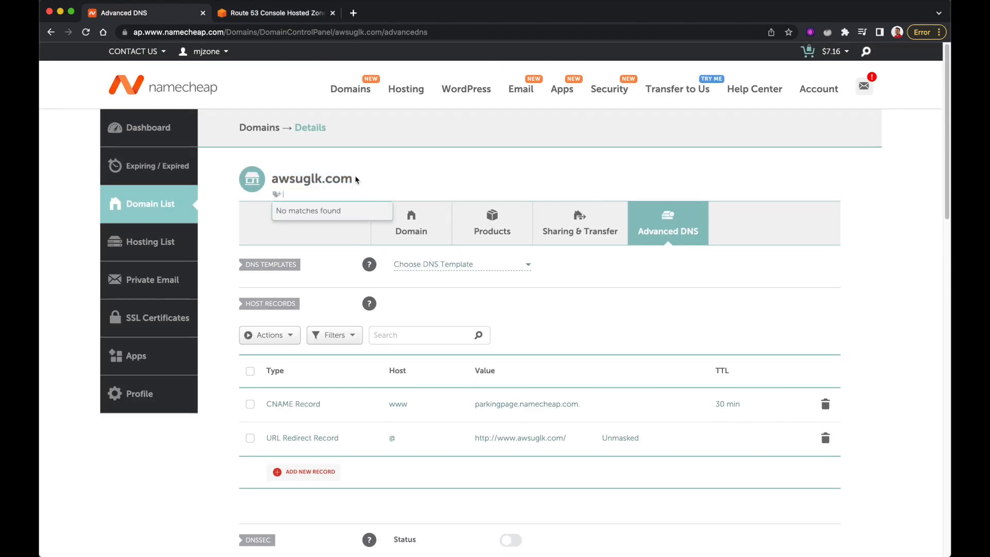
pyautogui.doubleClick(275, 178)
pyautogui.click(352, 178)
pyautogui.moveTo(354, 178); pyautogui.dragTo(272, 178)
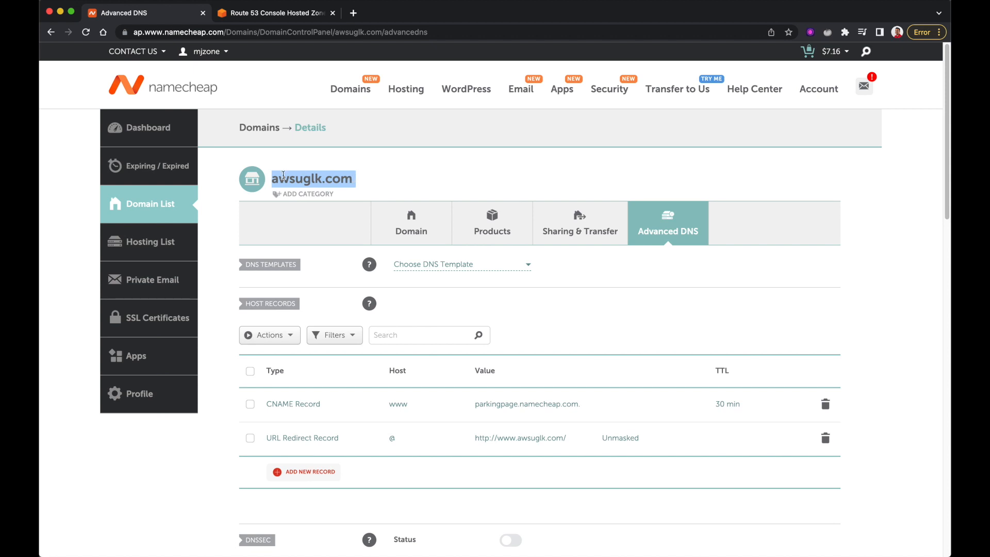
pyautogui.rightClick(283, 178)
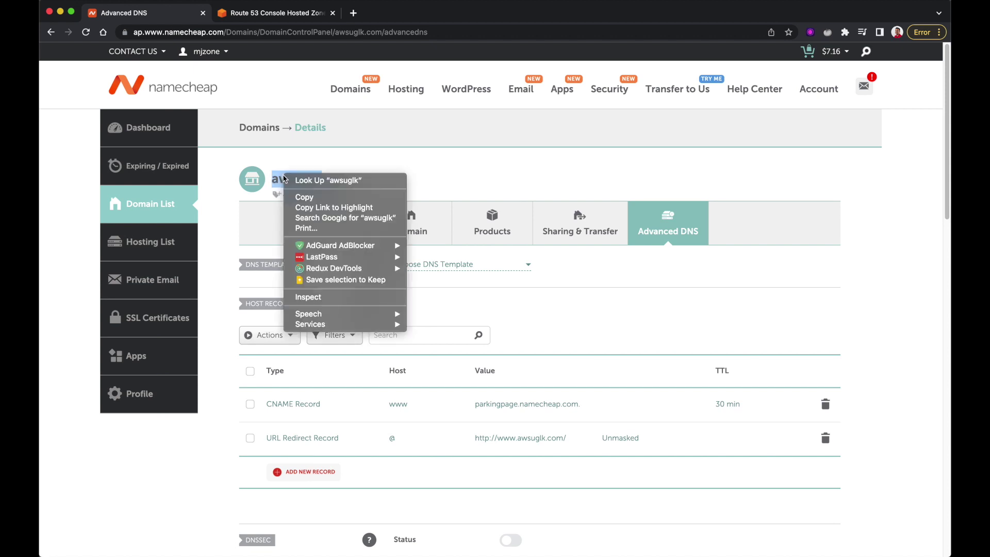
pyautogui.click(298, 196)
# Paste awsuglk.com as the domain name and create the public hosted zone
pyautogui.click(272, 12)
pyautogui.click(246, 239)
pyautogui.press('super+v')
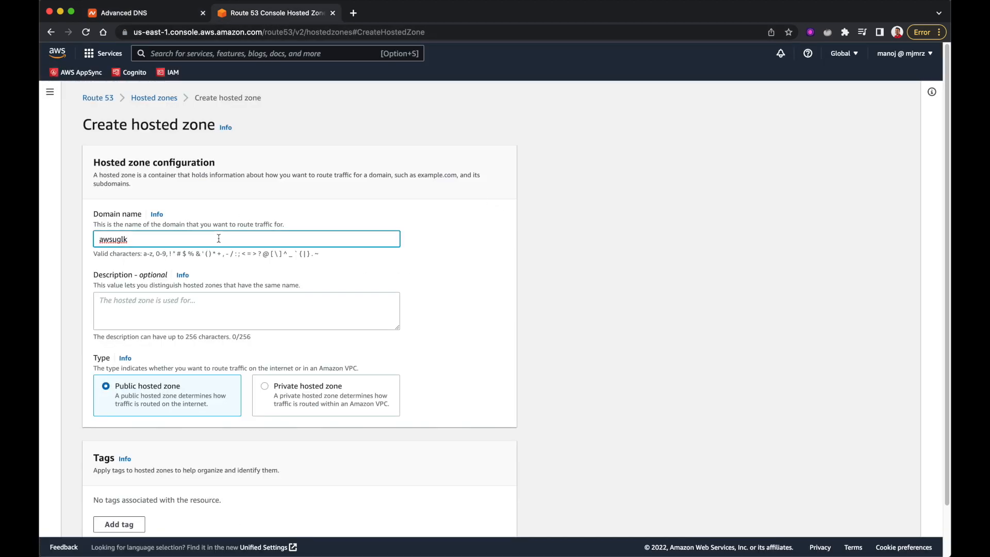
pyautogui.write('.com')
pyautogui.press('super+minus')
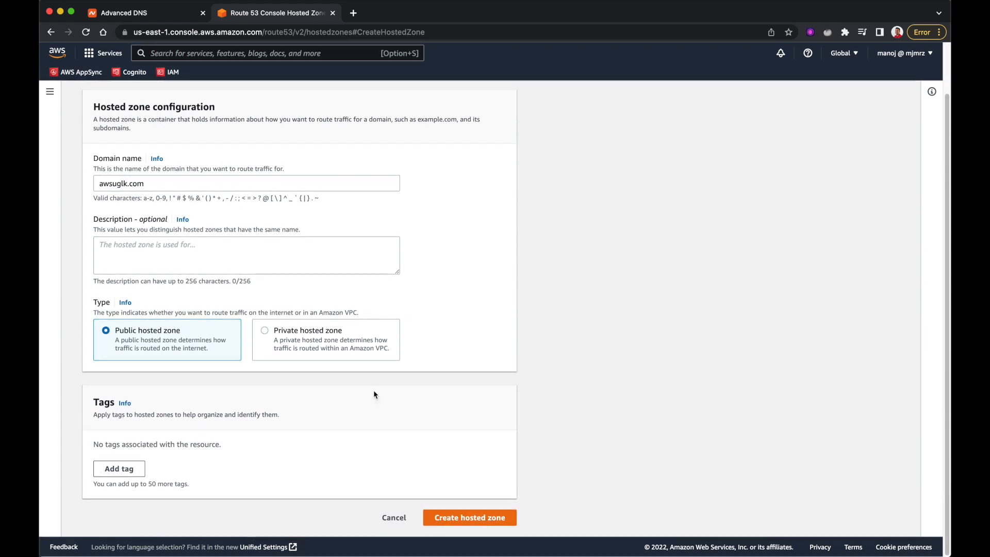
pyautogui.click(471, 516)
pyautogui.press('super+equal')
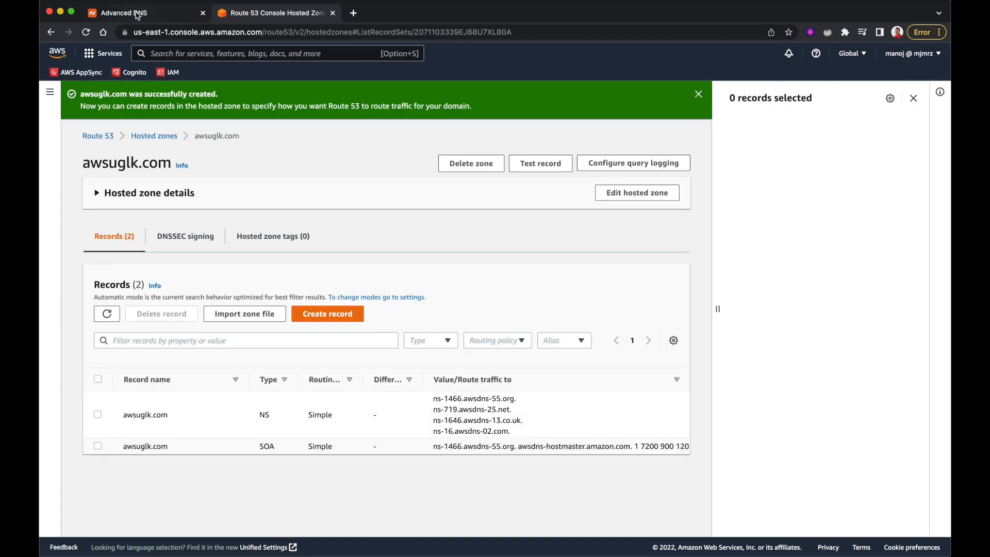
# Copy the zone's four NS record values and switch to the Namecheap domain page
pyautogui.moveTo(512, 431); pyautogui.dragTo(434, 398)
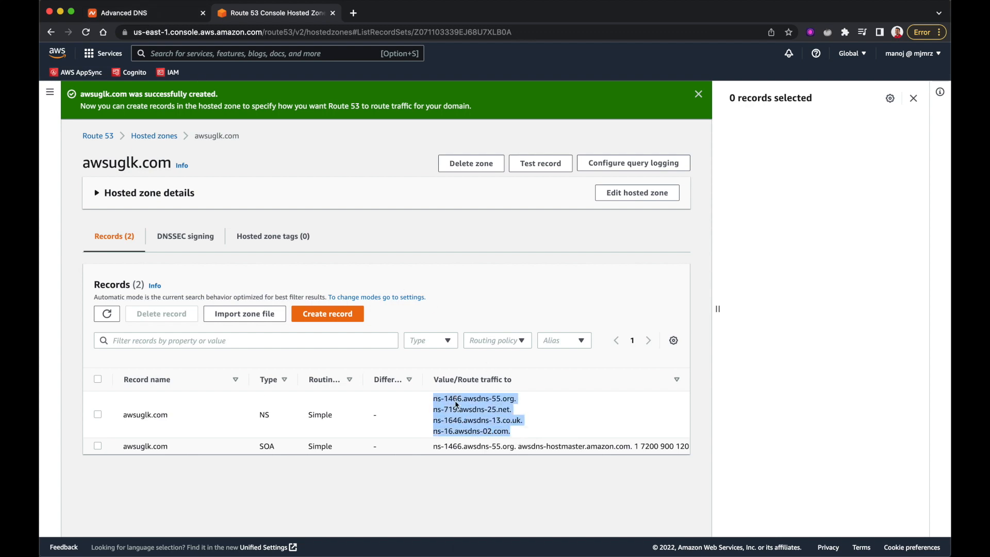
pyautogui.rightClick(455, 404)
pyautogui.click(474, 416)
pyautogui.hotkey('ctrl', 'Tab')
pyautogui.scroll(-2, 703, 302)
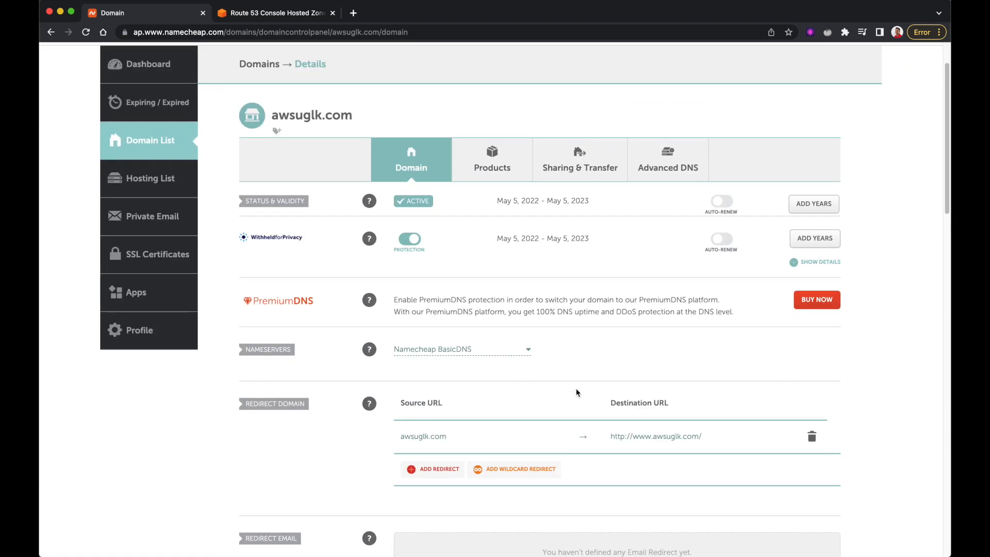
# Switch awsuglk.com to Custom DNS, then clear the bulk-pasted text from the first nameserver entry
pyautogui.click(462, 349)
pyautogui.click(445, 403)
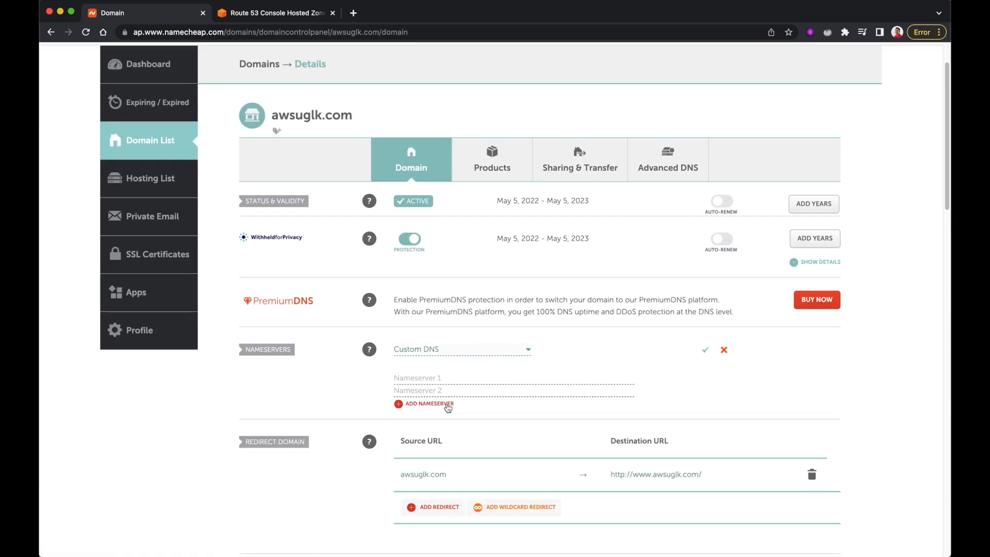
pyautogui.click(295, 13)
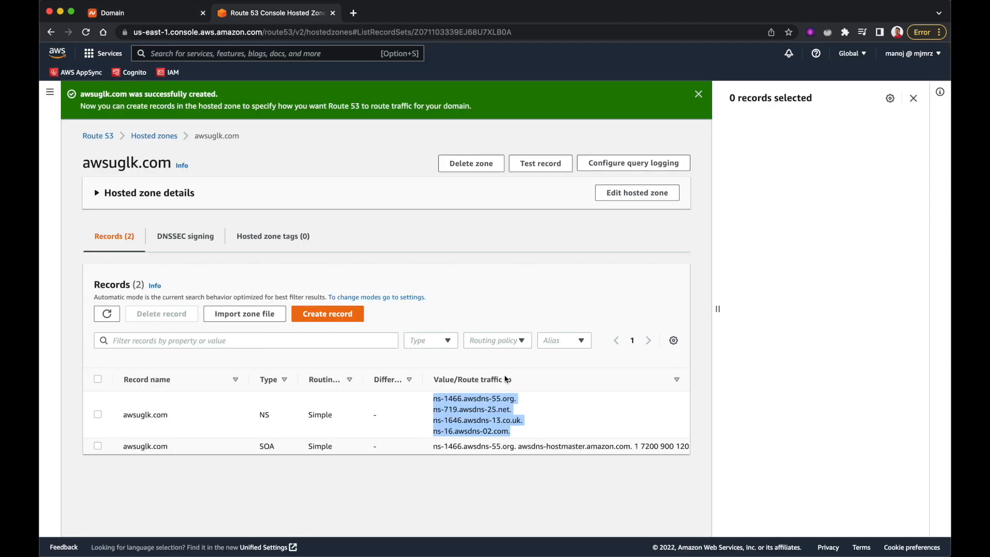
pyautogui.click(147, 12)
pyautogui.click(433, 378)
pyautogui.press('super+v')
pyautogui.press('super+a')
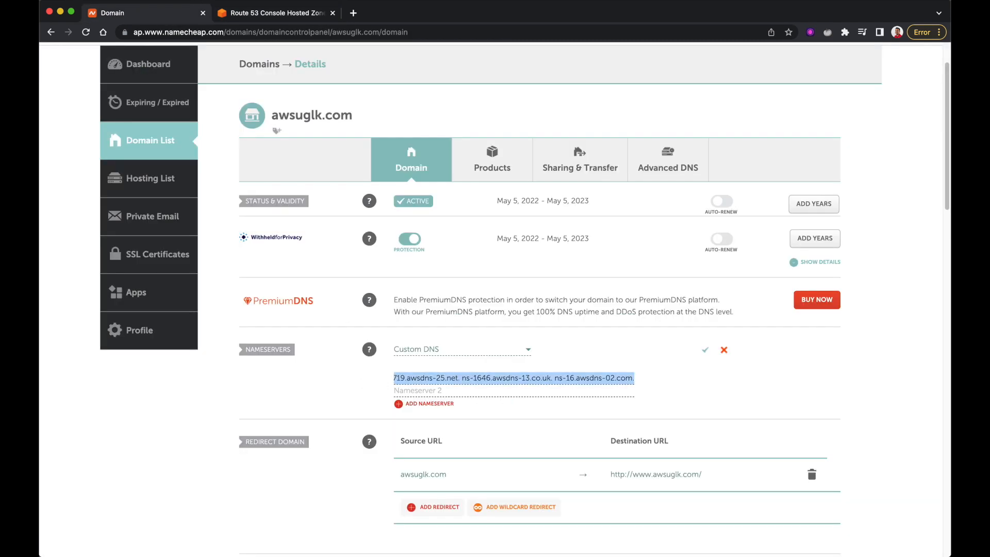
pyautogui.press('BackSpace')
# Enter ns-1466.awsdns-55.org. and ns-719.awsdns-25.net. as the first two nameservers
pyautogui.click(290, 12)
pyautogui.moveTo(516, 399); pyautogui.dragTo(433, 398)
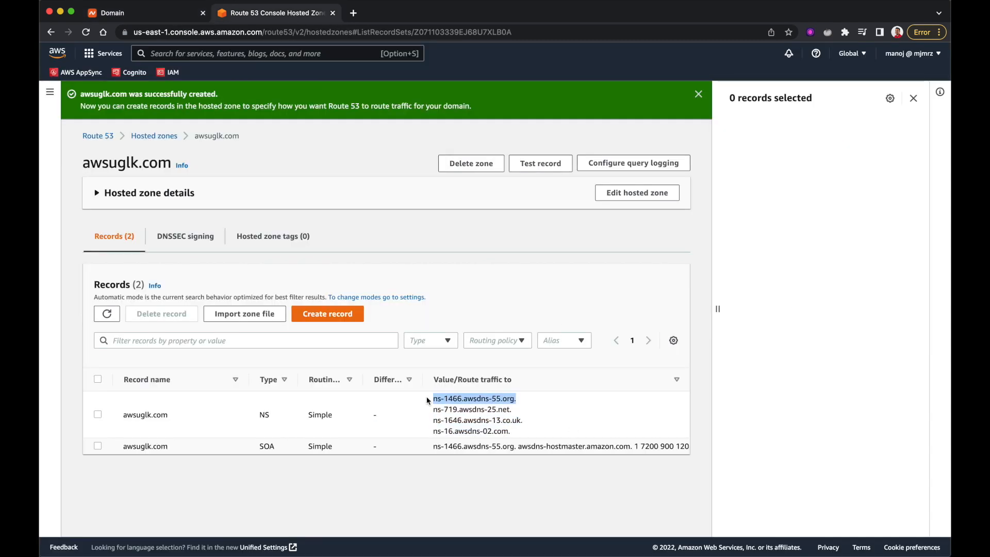
pyautogui.press('super+c')
pyautogui.click(147, 13)
pyautogui.click(434, 379)
pyautogui.press('super+v')
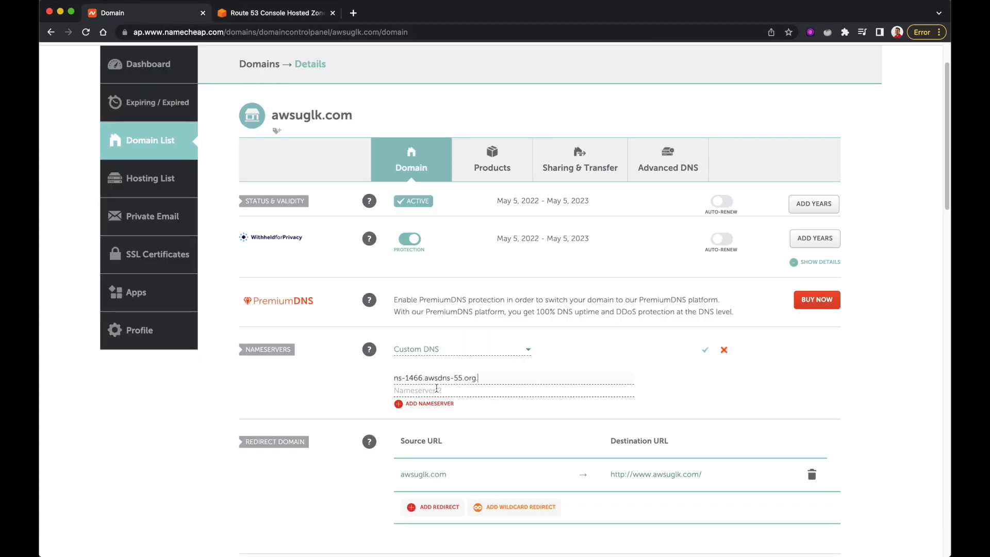
pyautogui.click(257, 13)
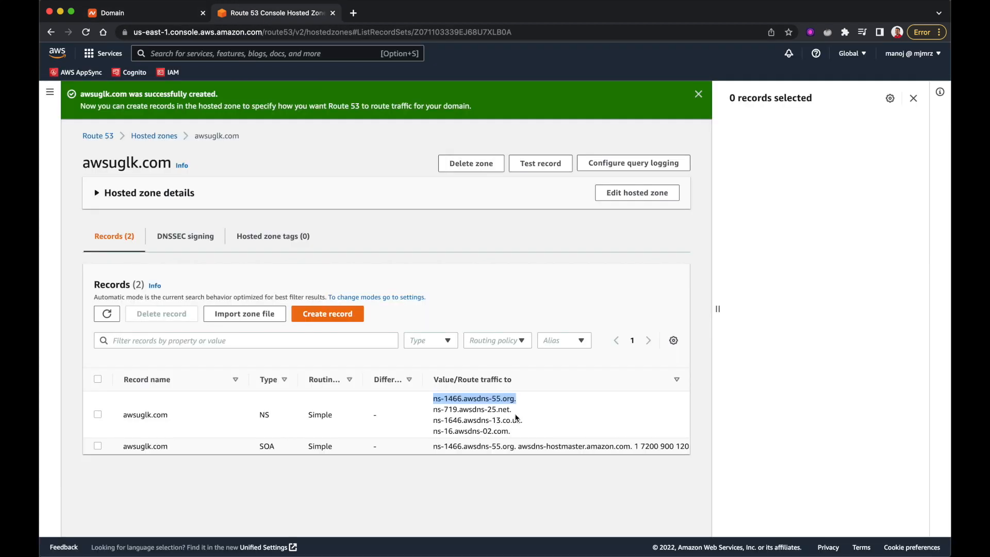
pyautogui.moveTo(510, 409); pyautogui.dragTo(432, 409)
pyautogui.press('super+c')
pyautogui.click(148, 13)
pyautogui.click(433, 391)
pyautogui.press('super+v')
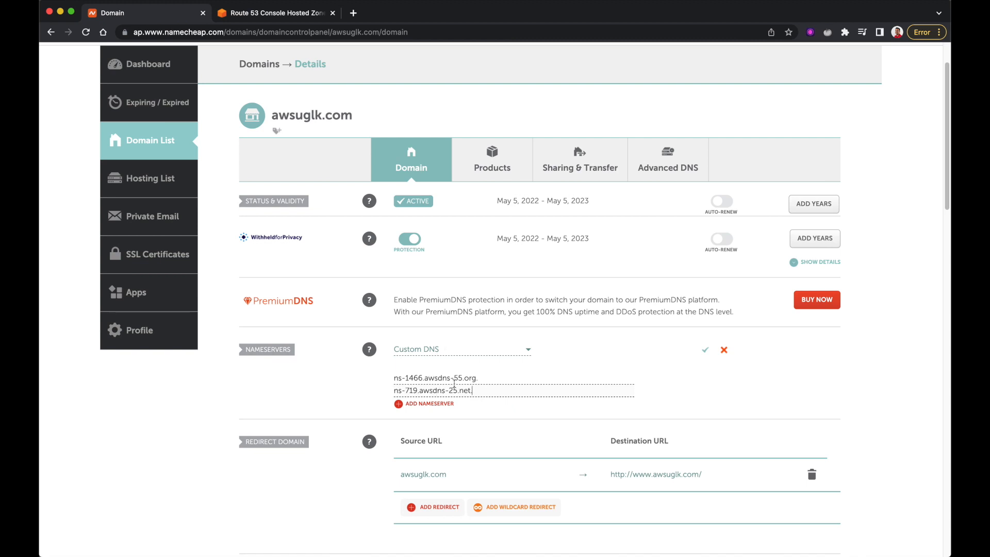
# Add ns-1646.awsdns-13.co.uk. and ns-16.awsdns-02.com. as the third and fourth nameservers
pyautogui.click(258, 12)
pyautogui.moveTo(524, 420); pyautogui.dragTo(441, 421)
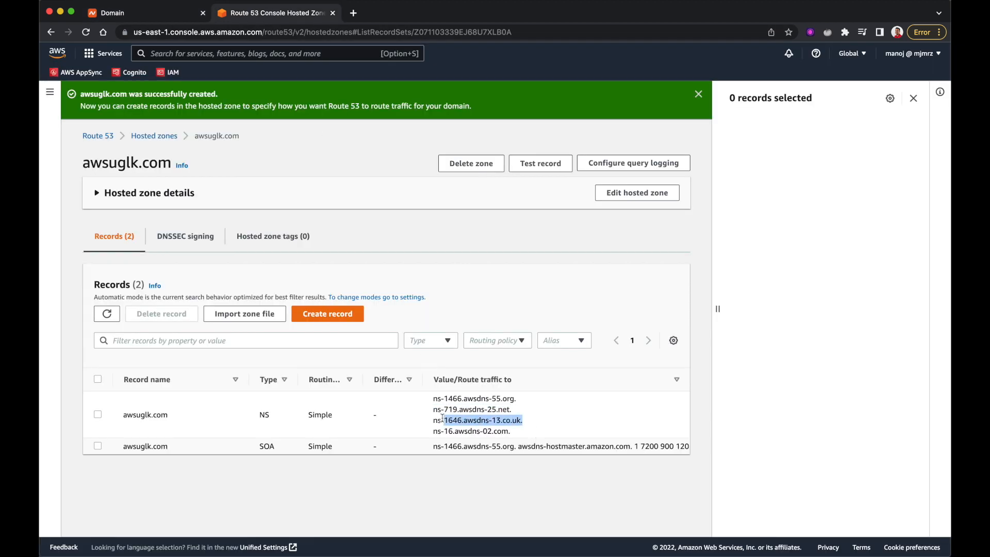
pyautogui.press('super+c')
pyautogui.click(147, 12)
pyautogui.click(433, 404)
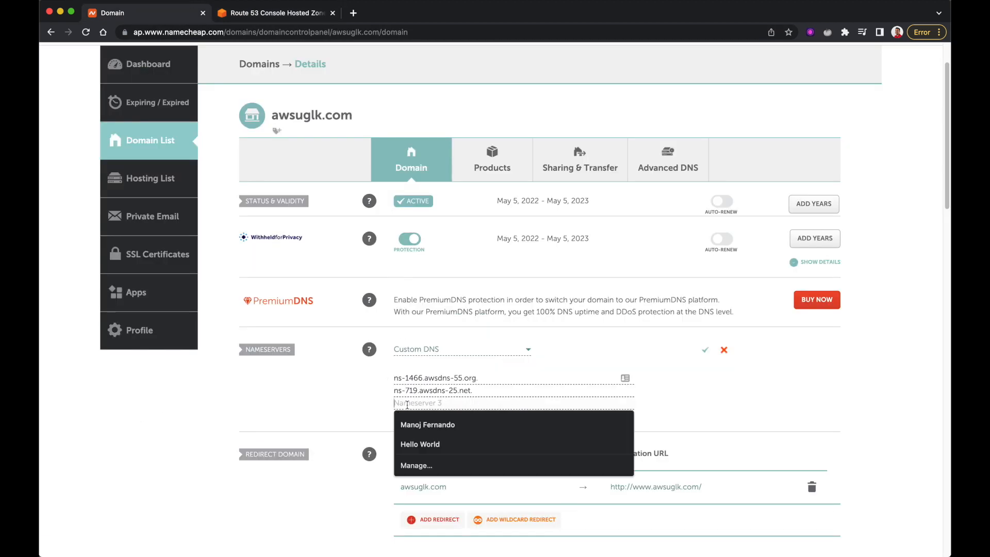
pyautogui.press('super+v')
pyautogui.click(429, 415)
pyautogui.click(263, 13)
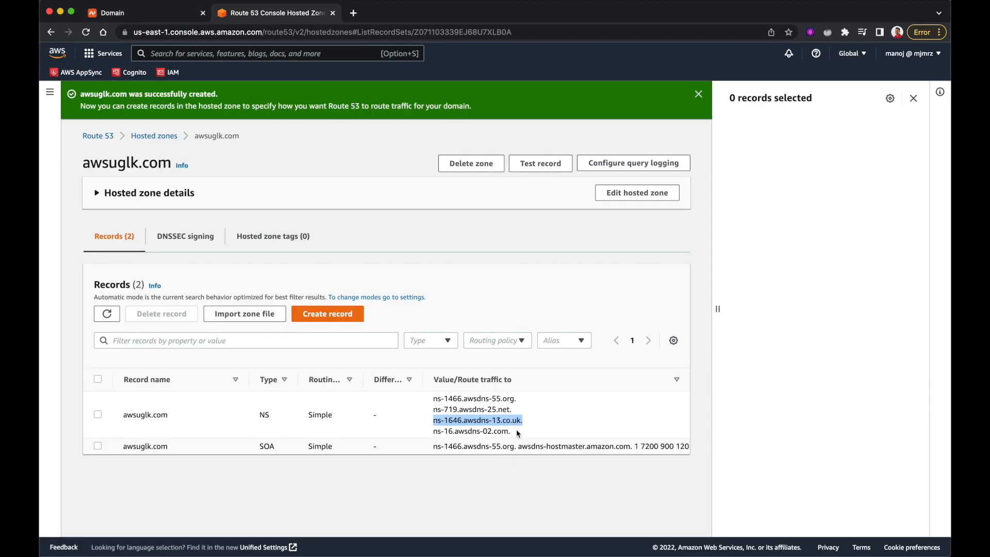
pyautogui.moveTo(511, 431); pyautogui.dragTo(433, 431)
pyautogui.press('super+c')
pyautogui.click(148, 12)
pyautogui.click(454, 415)
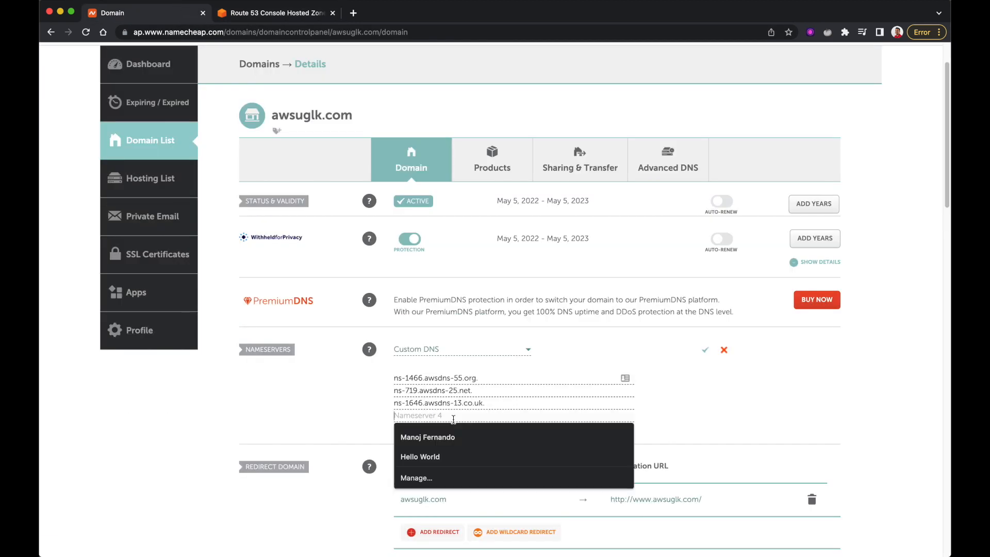
pyautogui.press('super+v')
pyautogui.scroll(-2, 755, 419)
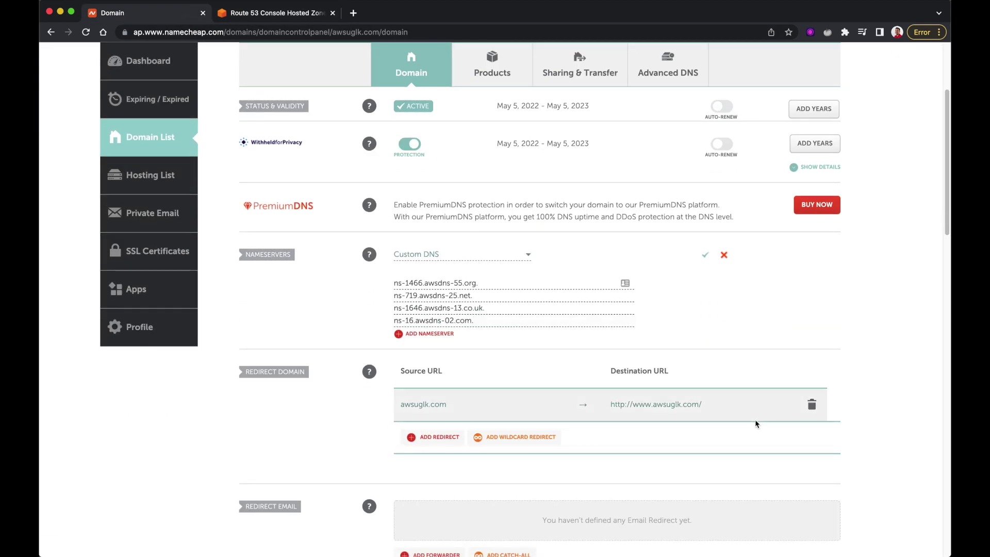
# Save the custom nameserver list and return to the Route 53 hosted zone
pyautogui.click(708, 256)
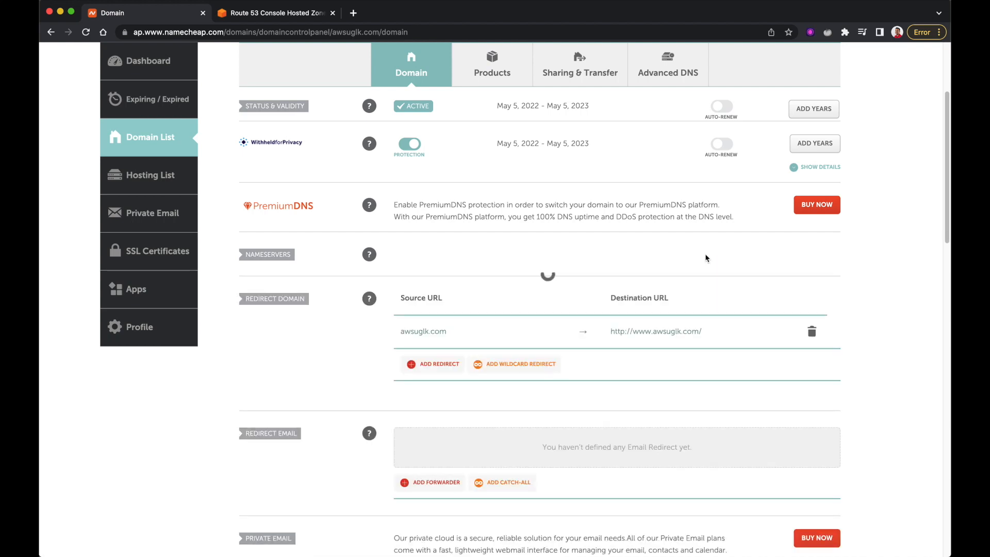
pyautogui.scroll(5, 347, 267)
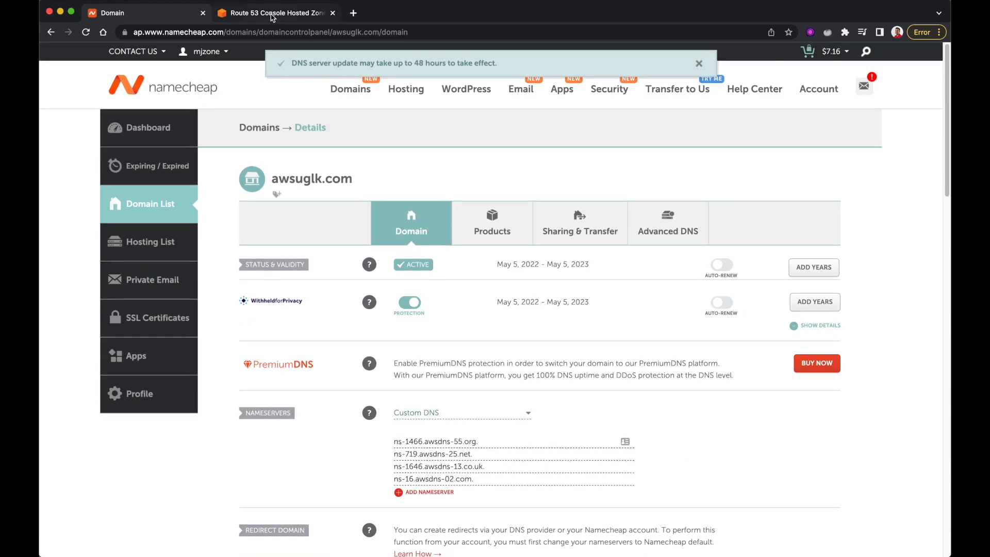
pyautogui.click(272, 17)
# Search for S3 and bring up its console in a new browser tab
pyautogui.click(700, 96)
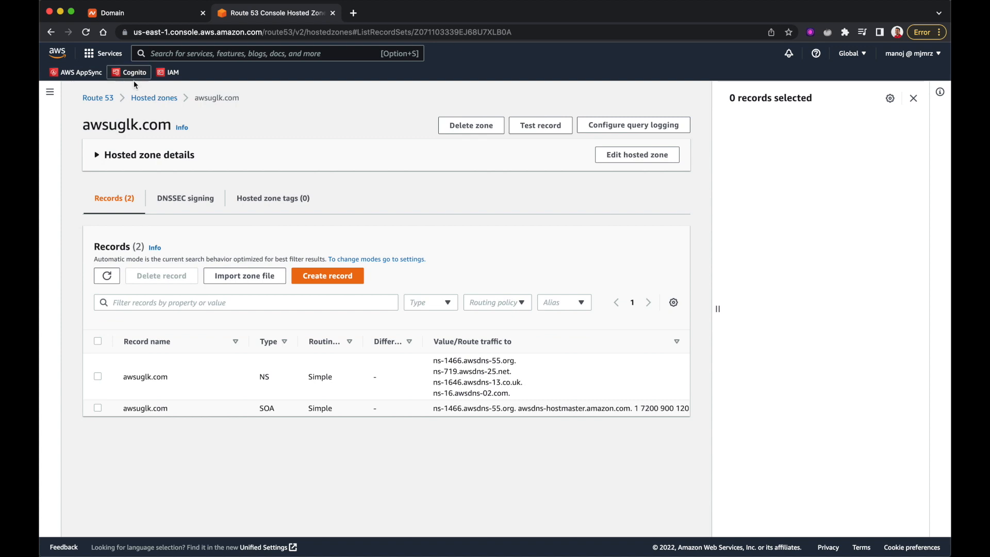
pyautogui.click(163, 54)
pyautogui.write('s3')
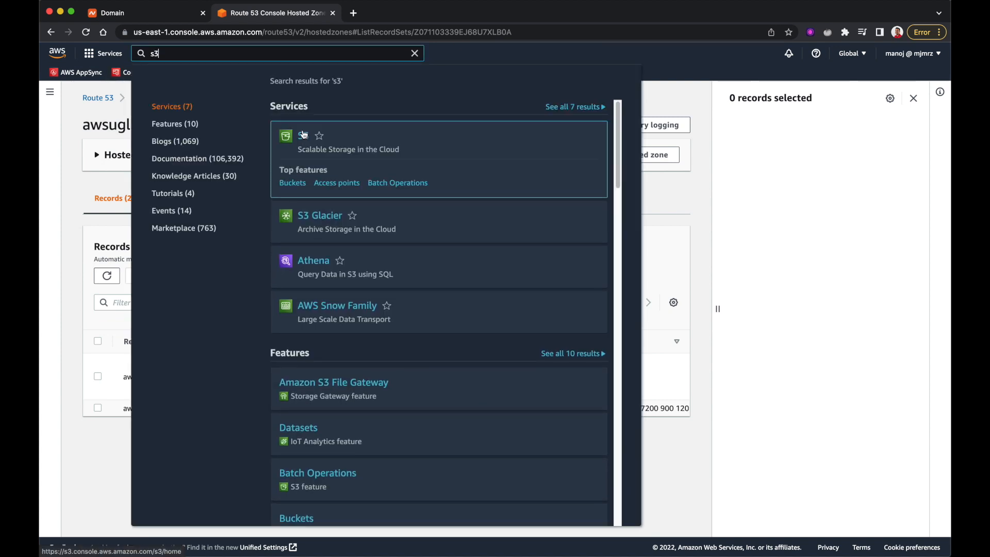
pyautogui.rightClick(303, 135)
pyautogui.click(328, 135)
pyautogui.click(464, 233)
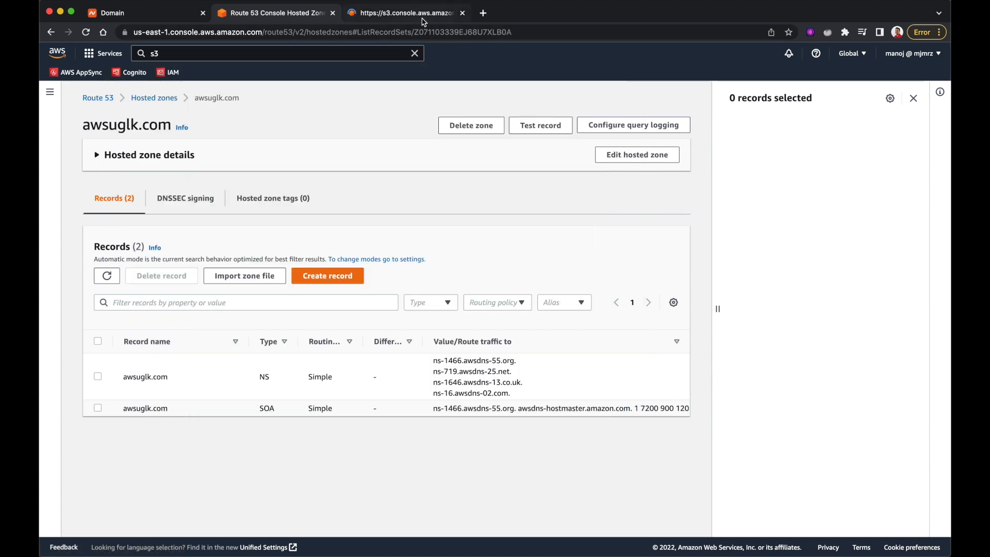
pyautogui.click(405, 13)
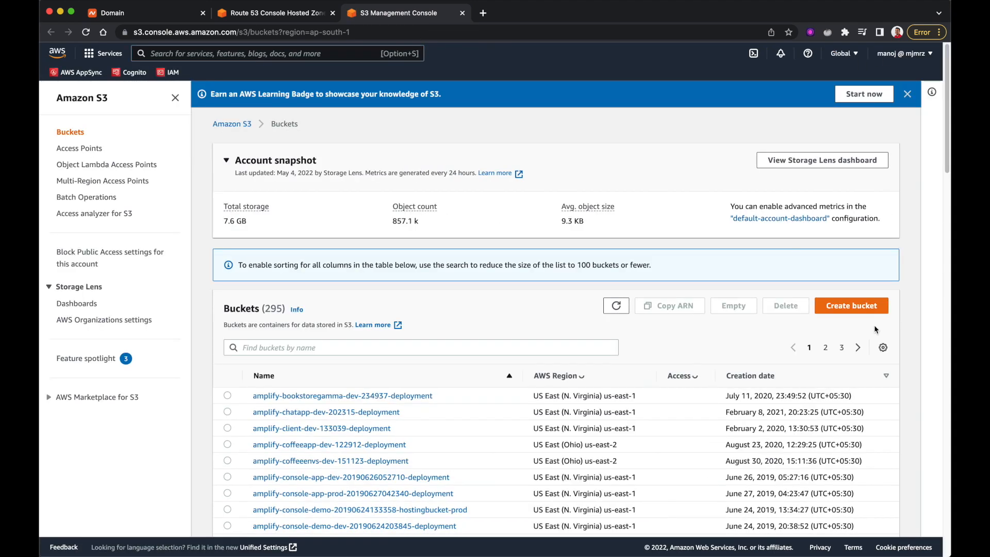
# Start a new bucket and name it awsuglk.com, copied from the hosted zone page
pyautogui.click(851, 305)
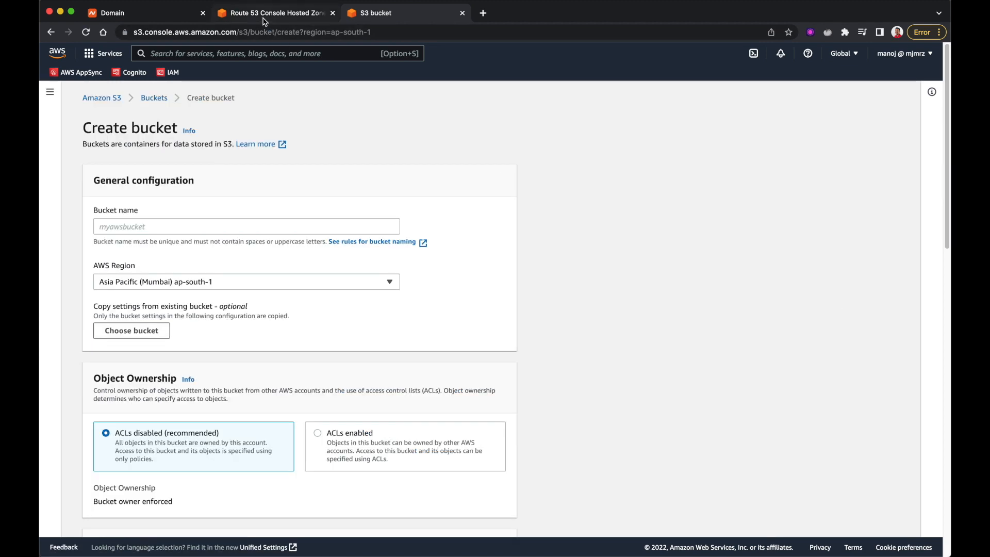
pyautogui.click(264, 12)
pyautogui.moveTo(82, 125); pyautogui.dragTo(170, 124)
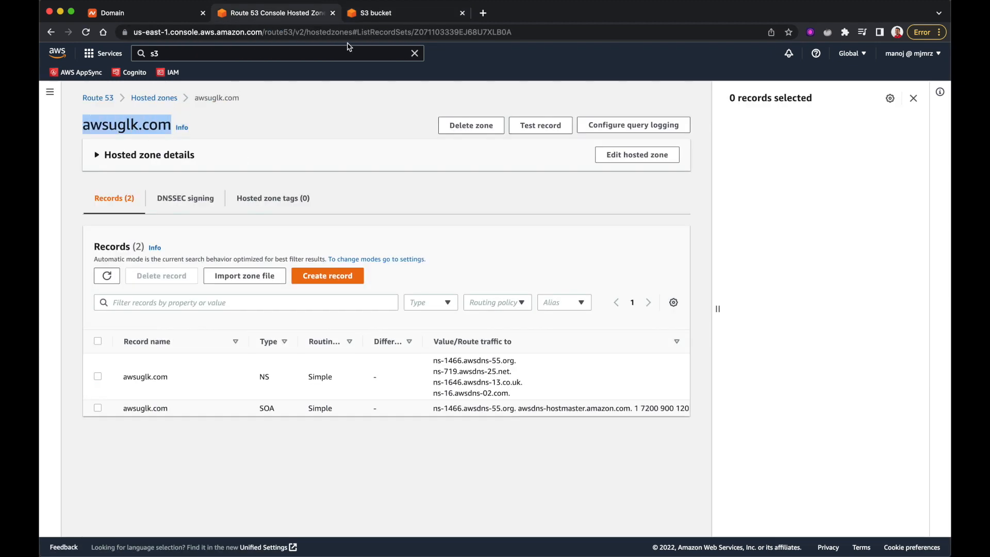
pyautogui.click(376, 13)
pyautogui.click(217, 225)
pyautogui.hotkey('ctrl', 'v')
pyautogui.click(294, 189)
pyautogui.scroll(-2, 294, 189)
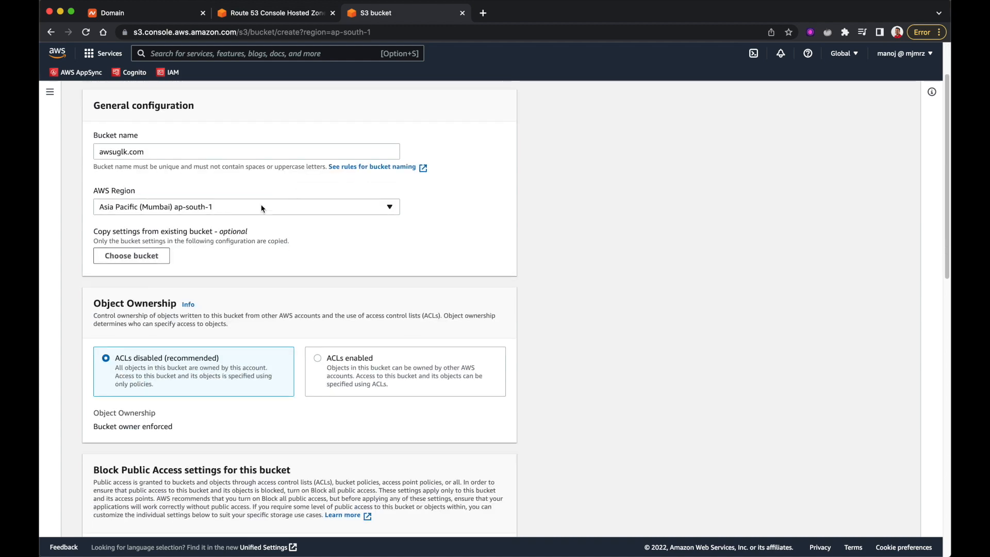
# Keep the default region, unblock all public access, and create the bucket
pyautogui.click(261, 208)
pyautogui.click(474, 236)
pyautogui.scroll(-6, 363, 287)
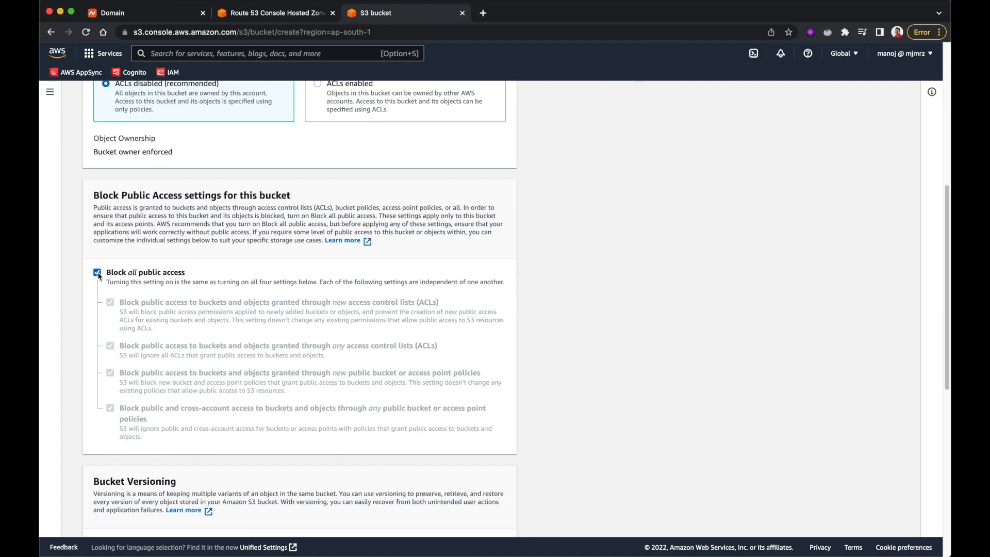
pyautogui.click(98, 272)
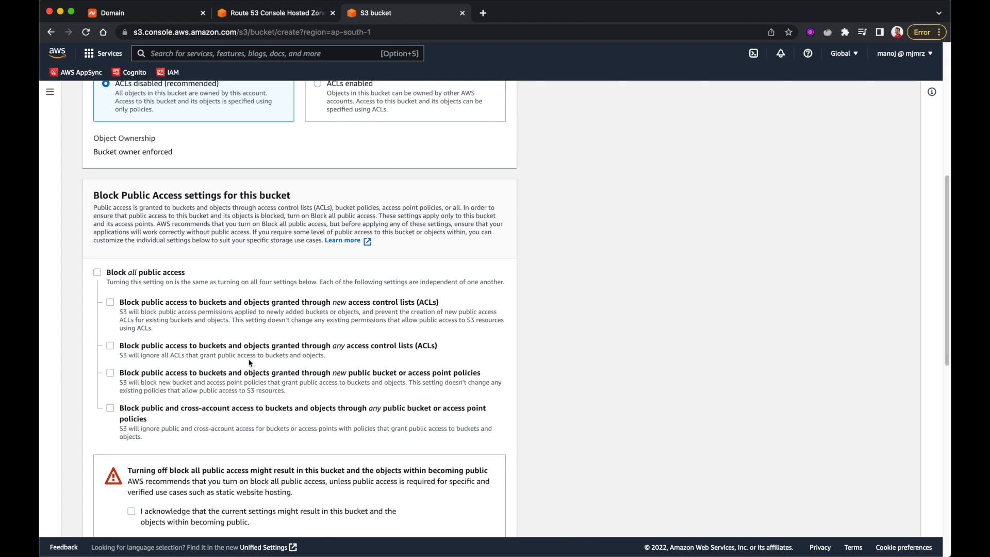
pyautogui.scroll(-5, 250, 362)
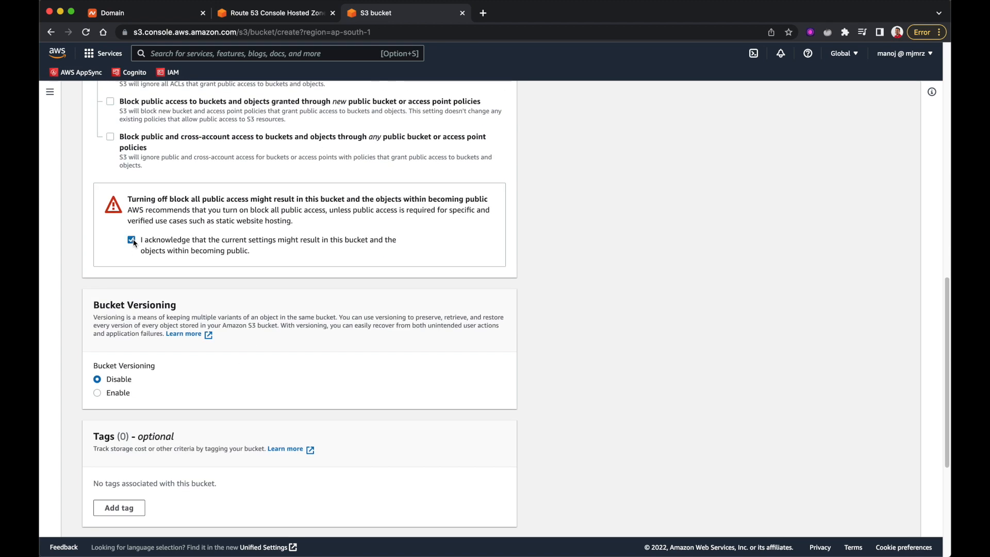
pyautogui.scroll(-5, 169, 389)
pyautogui.scroll(-3, 169, 389)
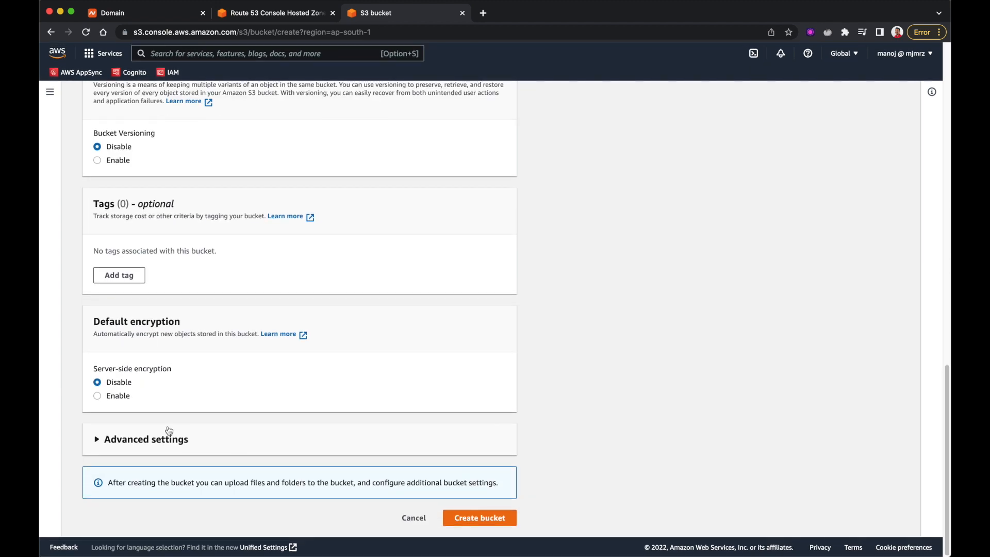
pyautogui.click(169, 437)
pyautogui.click(495, 523)
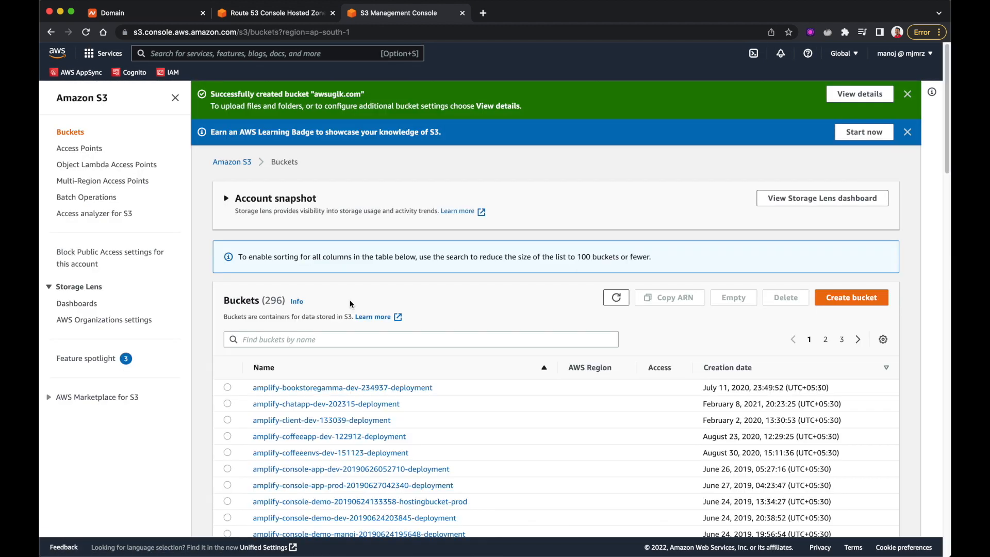
pyautogui.write('awsuglk')
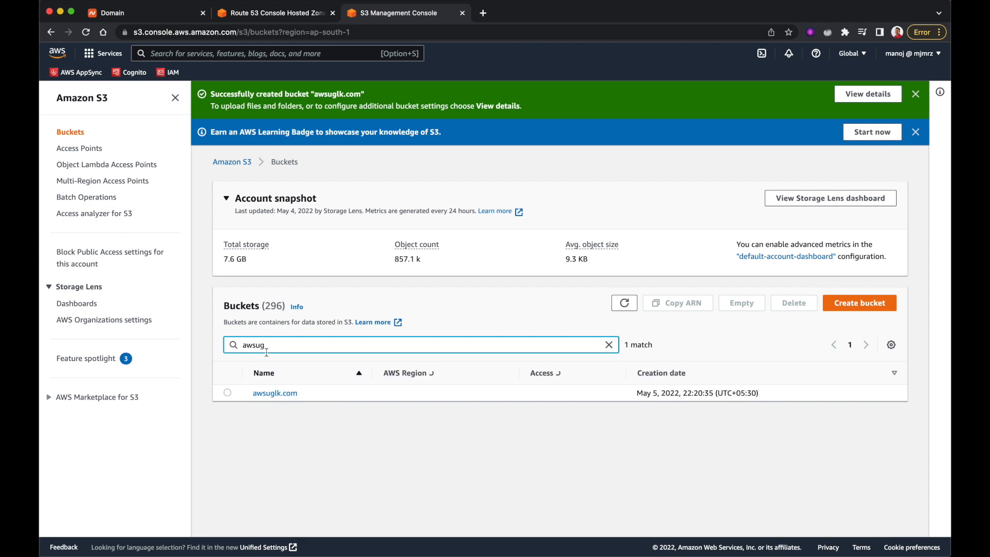
# In the awsuglk.com bucket's properties, enable static website hosting with index.html as index and error document
pyautogui.click(279, 398)
pyautogui.click(292, 191)
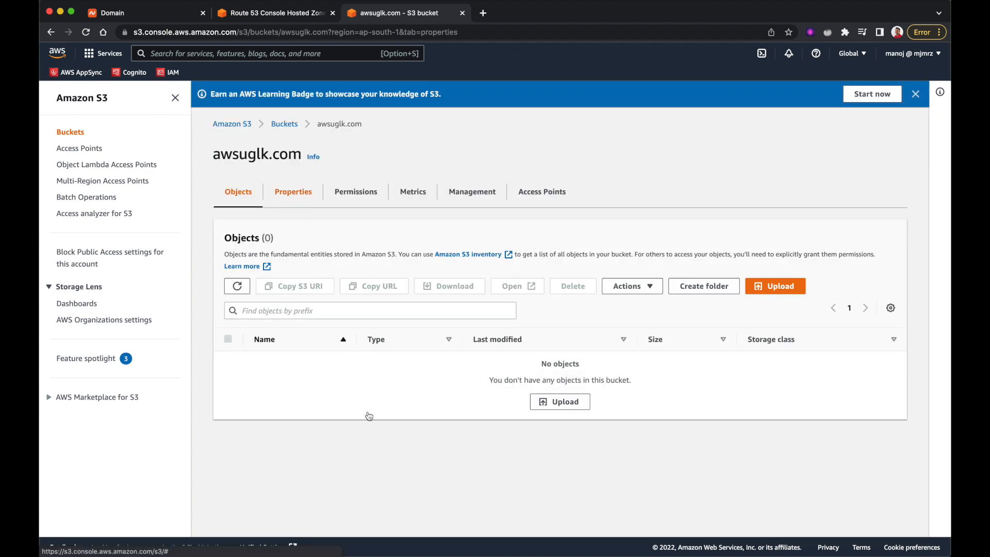
pyautogui.scroll(-15, 323, 394)
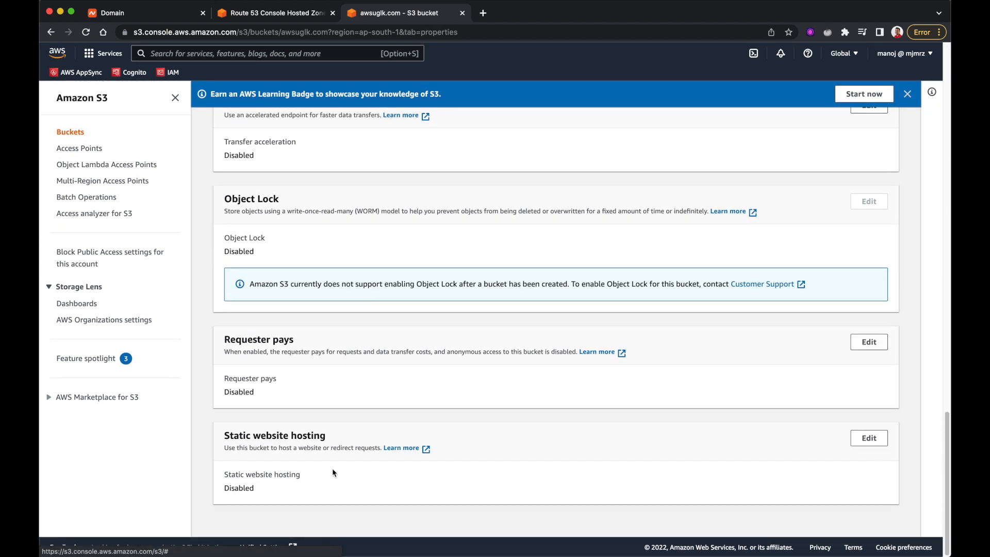
pyautogui.click(869, 438)
pyautogui.click(230, 241)
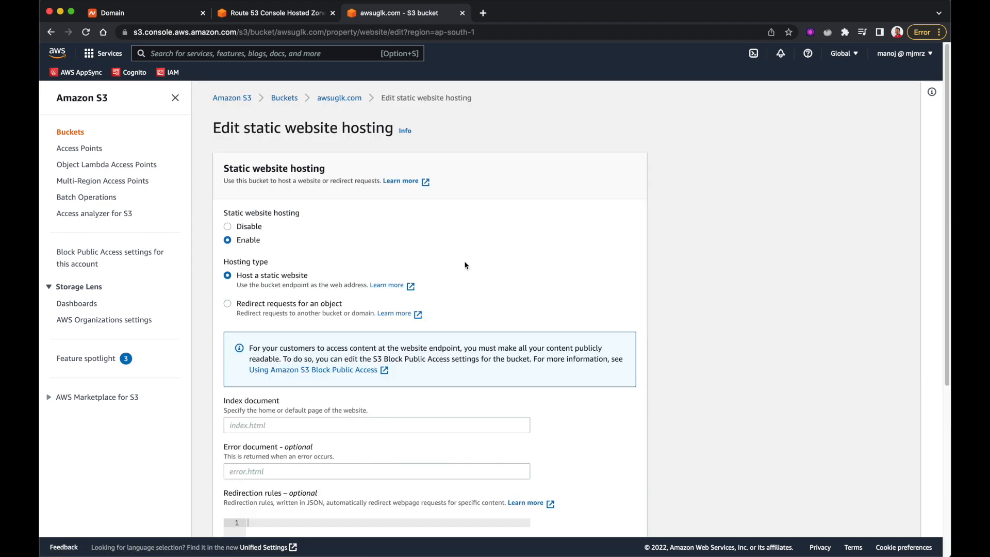
pyautogui.scroll(-3, 441, 337)
pyautogui.click(376, 345)
pyautogui.write('index.html')
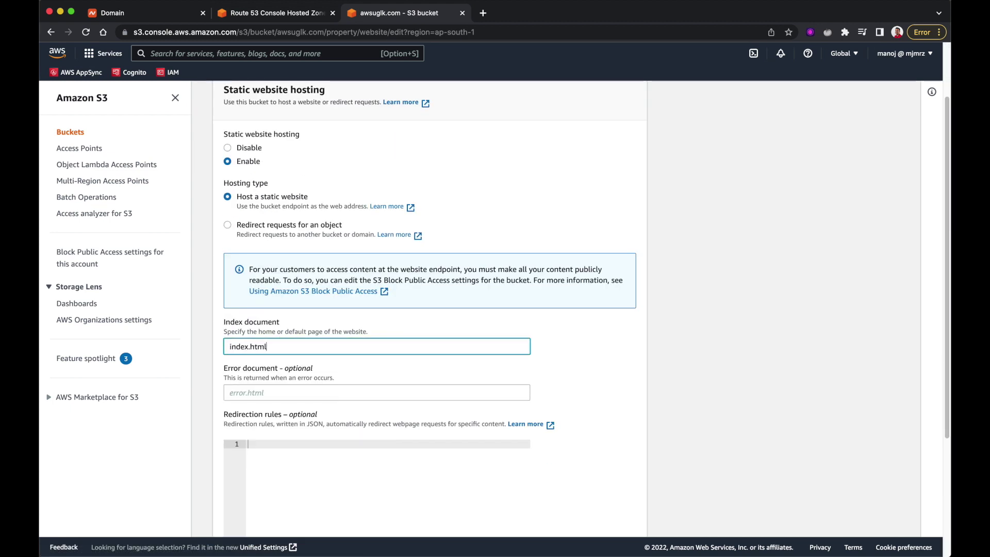
pyautogui.click(375, 391)
pyautogui.write('index.html')
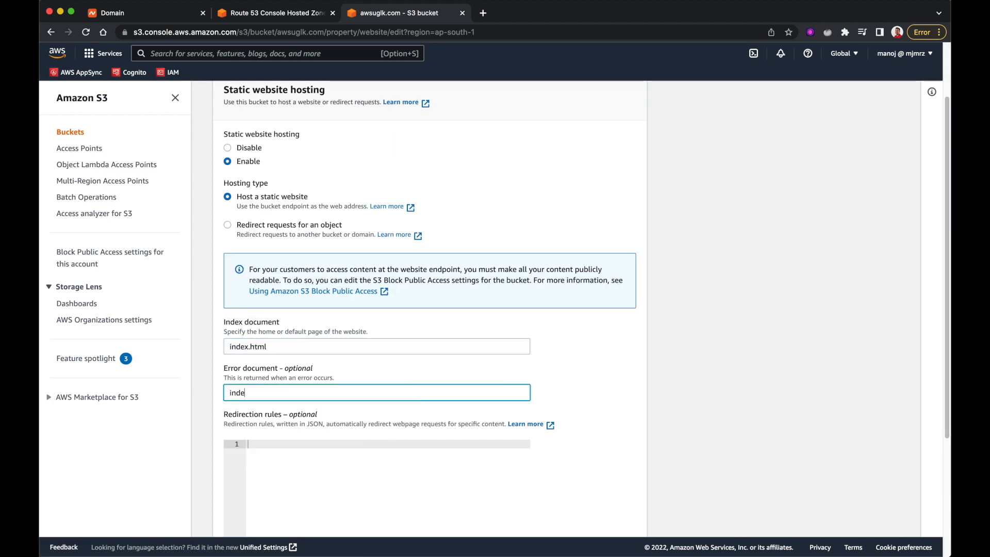
pyautogui.scroll(-2, 434, 348)
pyautogui.scroll(-3, 433, 349)
pyautogui.click(611, 518)
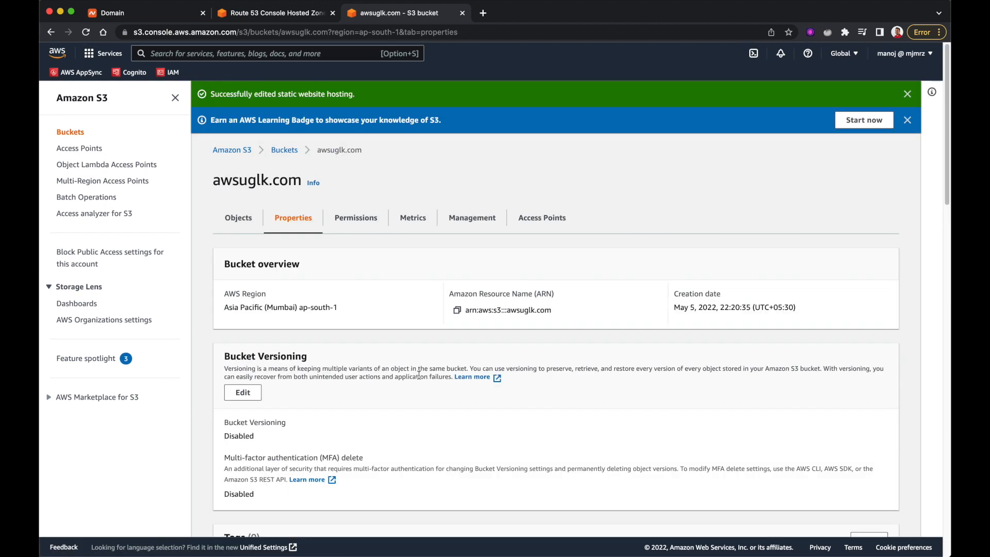
pyautogui.click(908, 122)
pyautogui.click(908, 94)
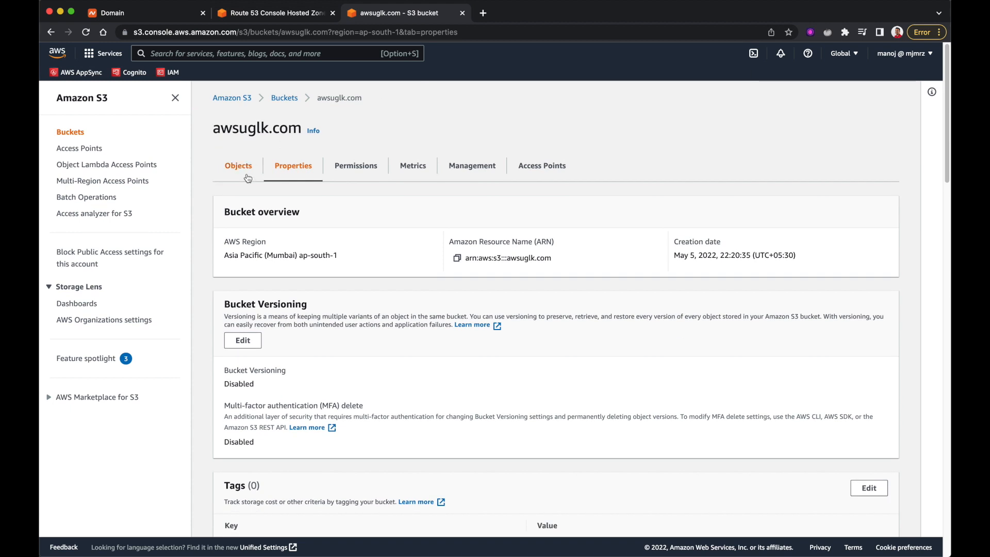
# From the bucket's Permissions, bring up the bucket policy documentation in a new tab
pyautogui.click(356, 166)
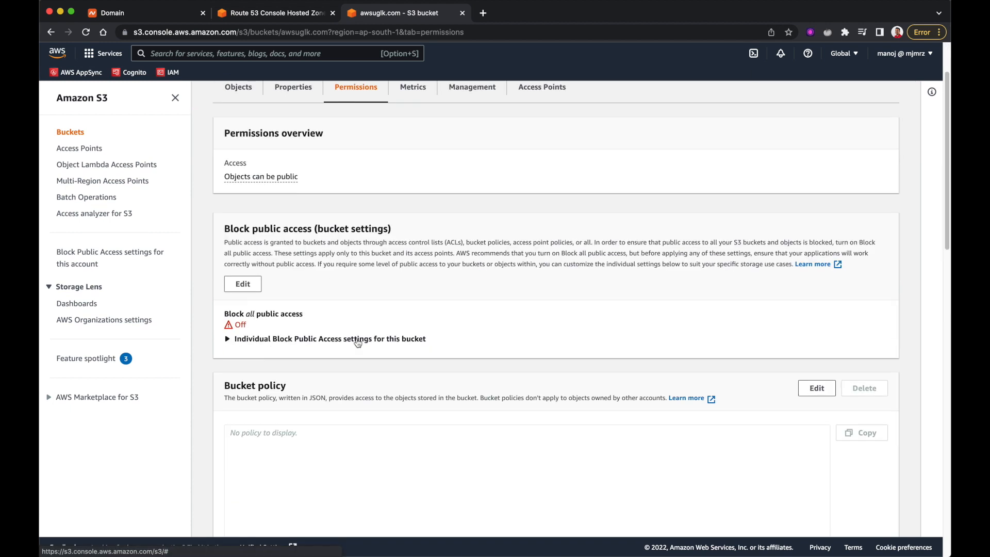
pyautogui.scroll(-5, 541, 333)
pyautogui.rightClick(694, 287)
pyautogui.click(738, 284)
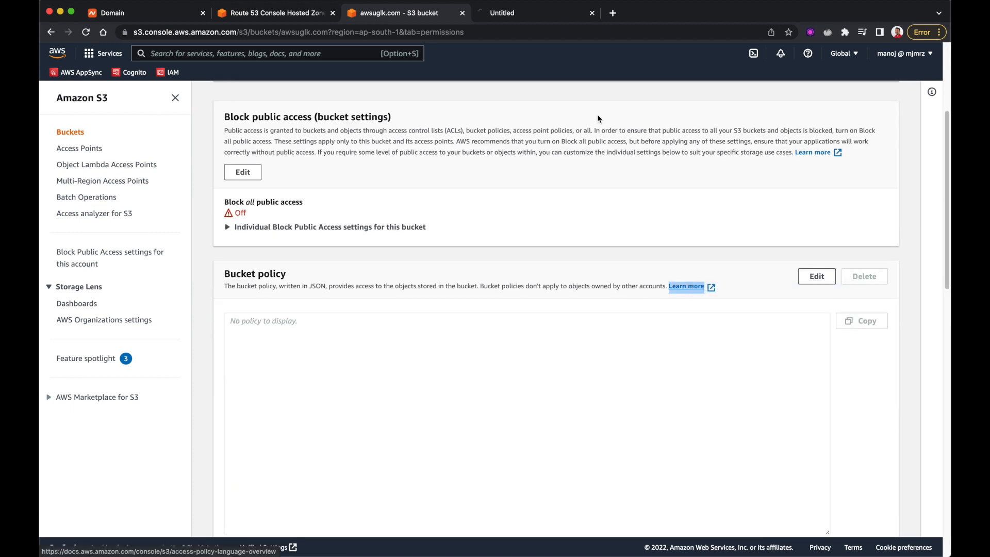
pyautogui.click(531, 13)
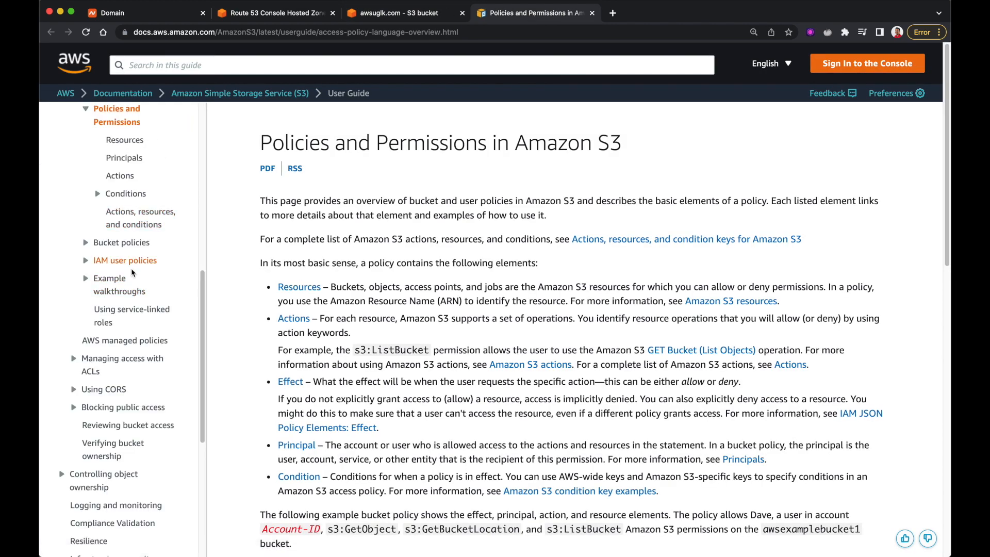
# Navigate to the bucket policy examples and the anonymous read-only permission section
pyautogui.click(121, 242)
pyautogui.click(132, 287)
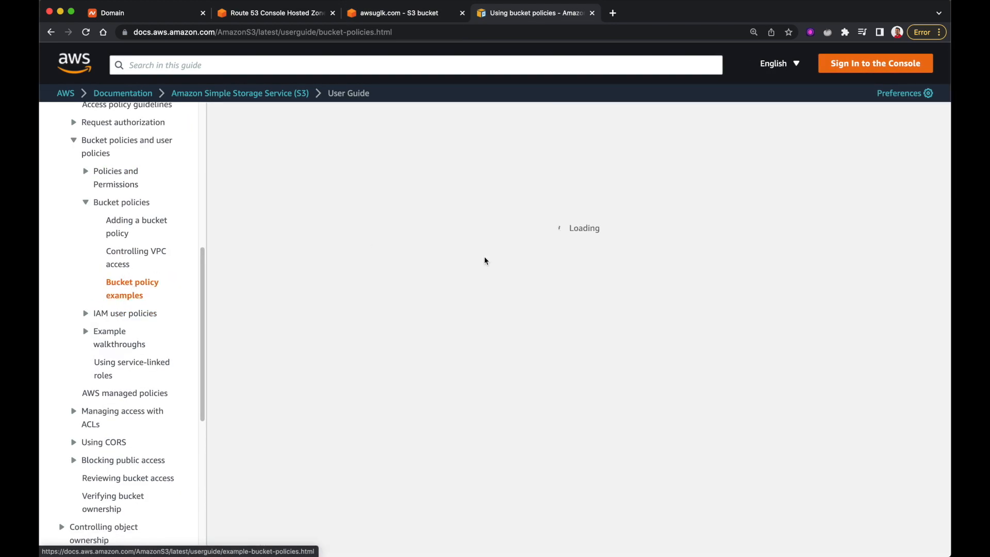
pyautogui.scroll(-3, 487, 323)
pyautogui.scroll(-4, 487, 323)
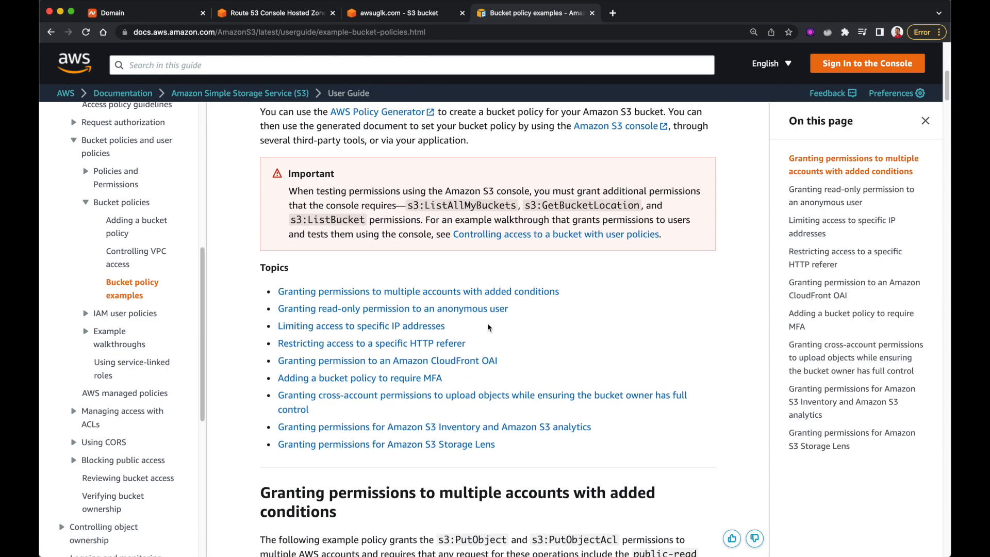
pyautogui.click(394, 308)
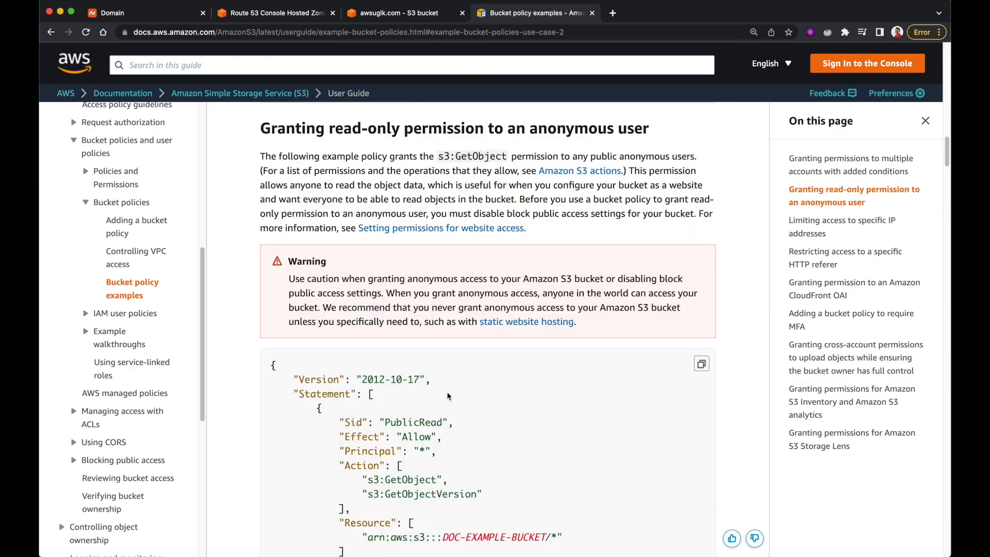
pyautogui.scroll(-3, 448, 397)
pyautogui.scroll(5, 487, 309)
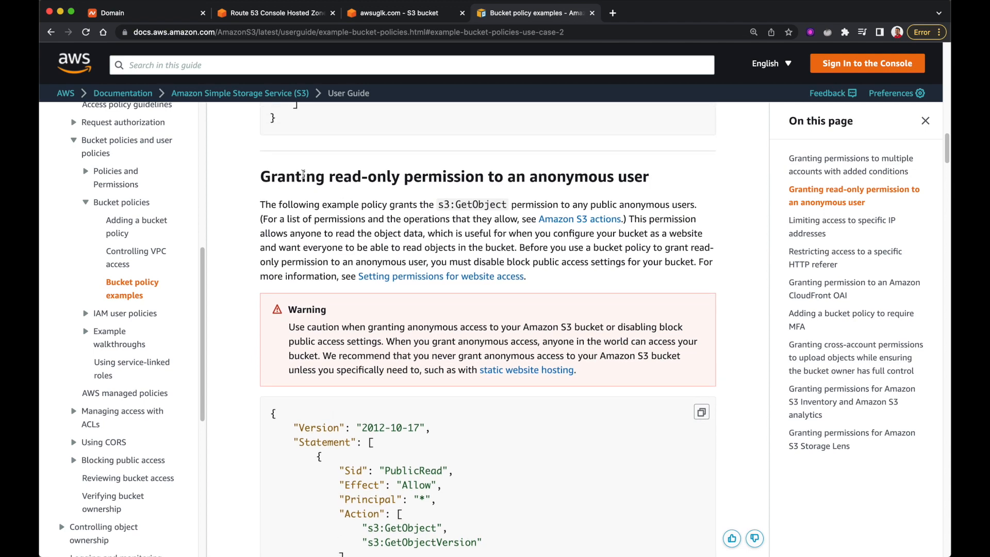
pyautogui.moveTo(331, 179); pyautogui.dragTo(655, 194)
# Edit the awsuglk.com bucket policy, replacing its contents with the example public-read policy
pyautogui.click(364, 12)
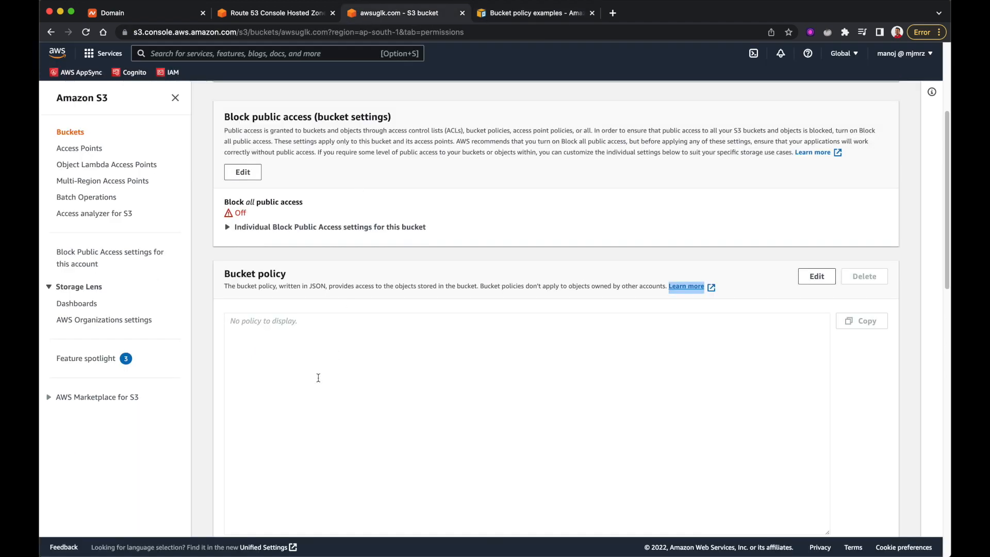
pyautogui.click(812, 278)
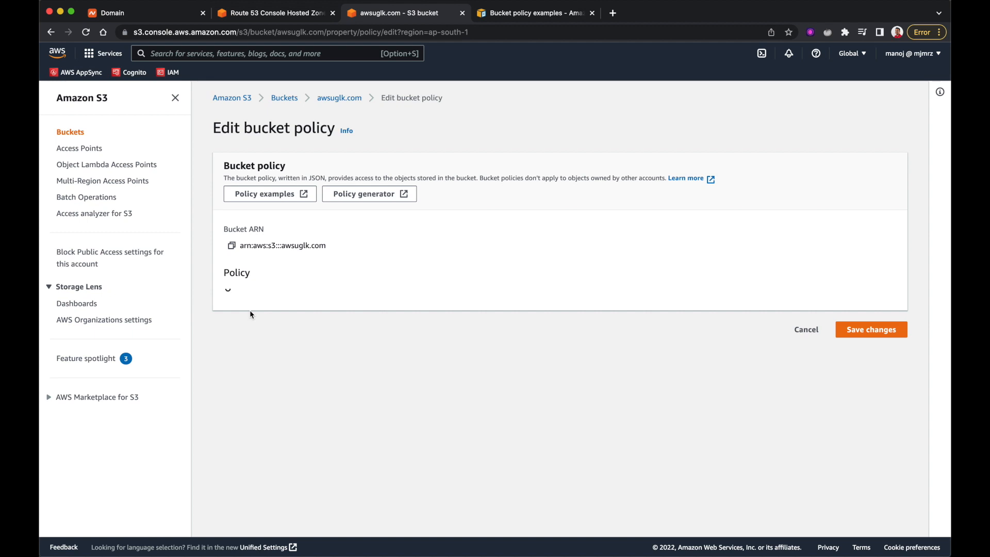
pyautogui.click(404, 425)
pyautogui.press('super+a')
pyautogui.press('super+v')
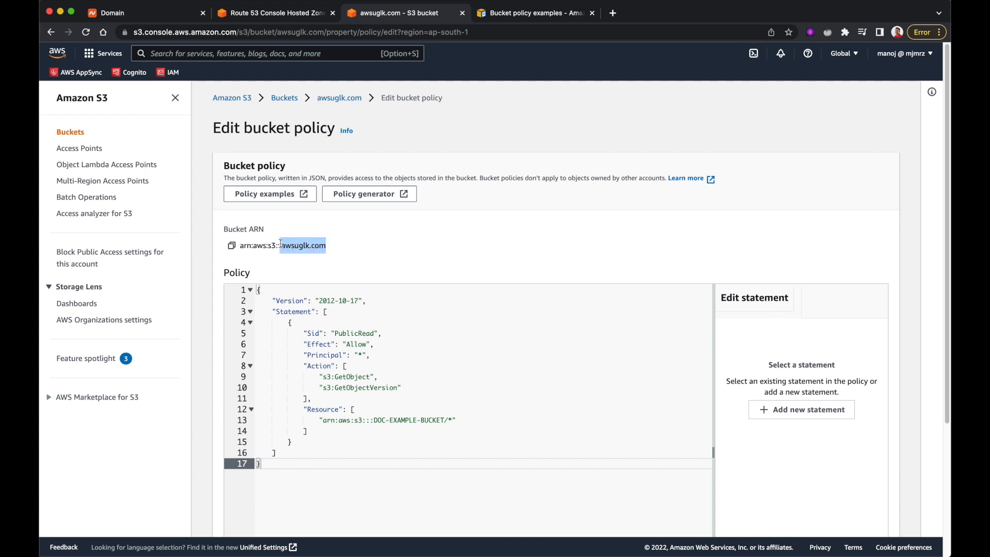
# Replace the DOC-EXAMPLE-BUCKET placeholder with awsuglk.com and save the policy
pyautogui.moveTo(373, 420); pyautogui.dragTo(448, 419)
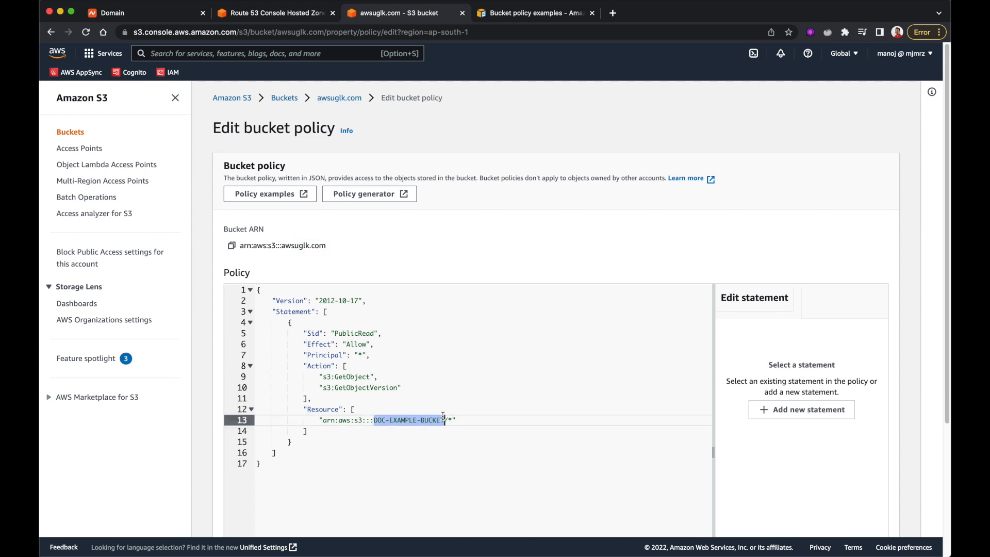
pyautogui.write('awsuglk.com')
pyautogui.scroll(-5, 547, 231)
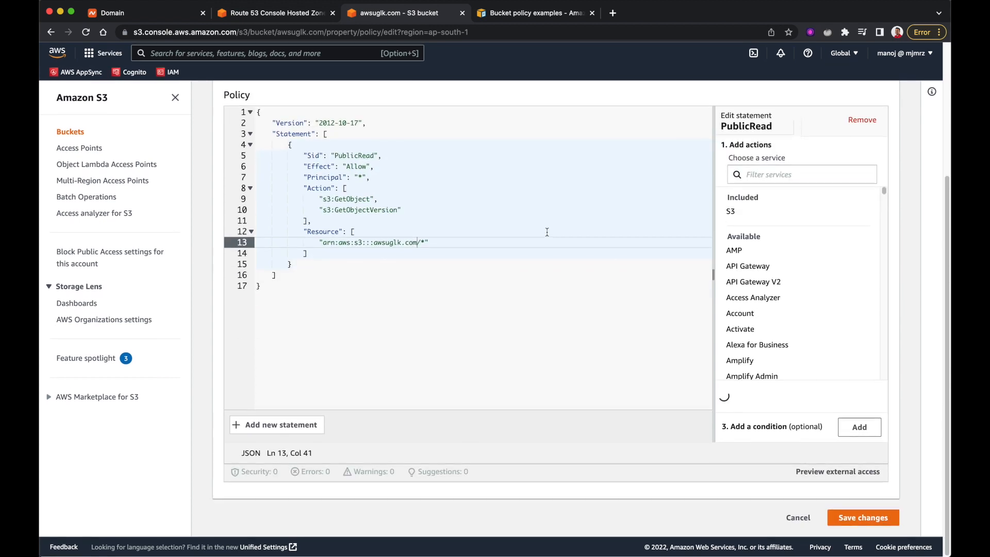
pyautogui.click(862, 518)
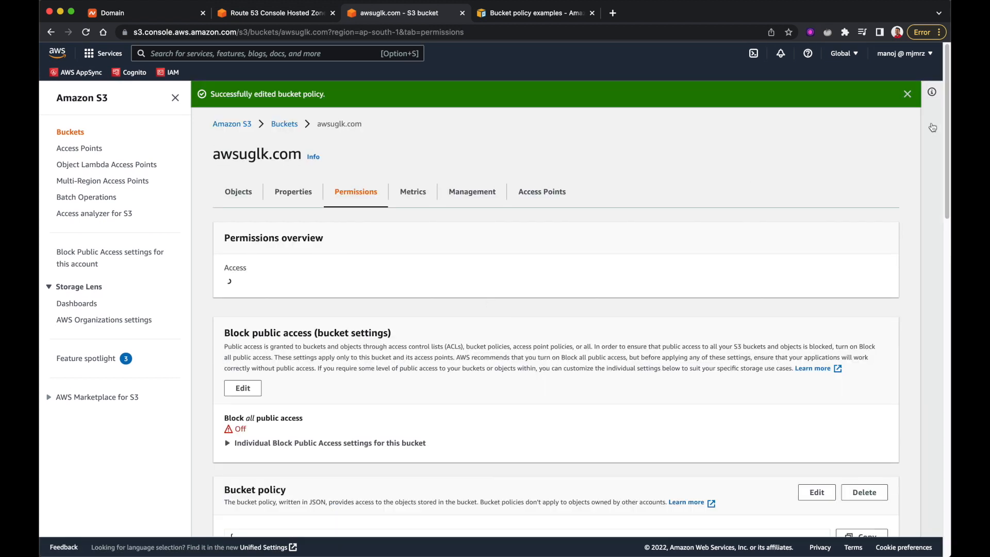
pyautogui.click(907, 93)
# Go to the bucket's upload page, then launch Terminal through Spotlight
pyautogui.click(238, 177)
pyautogui.click(776, 271)
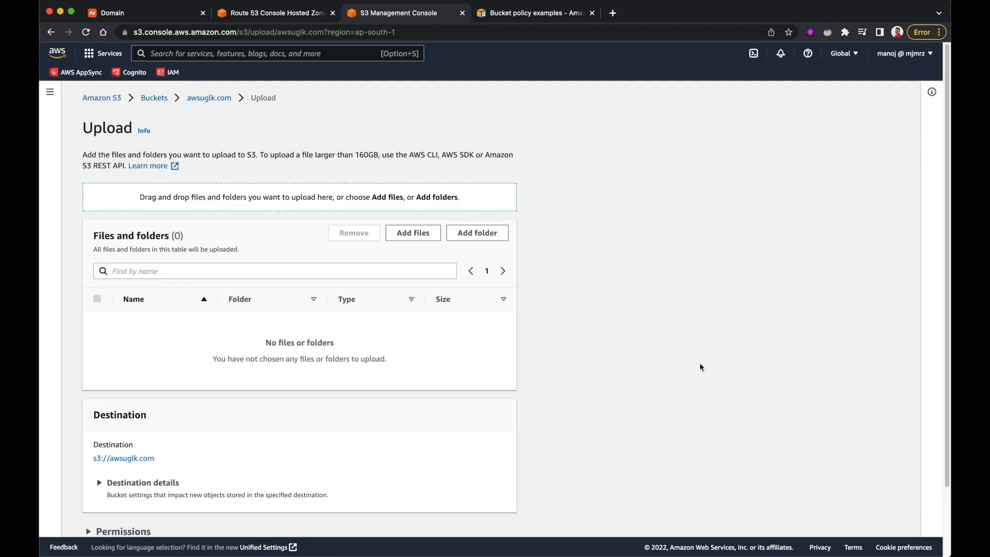
pyautogui.press('super+space')
pyautogui.write('te')
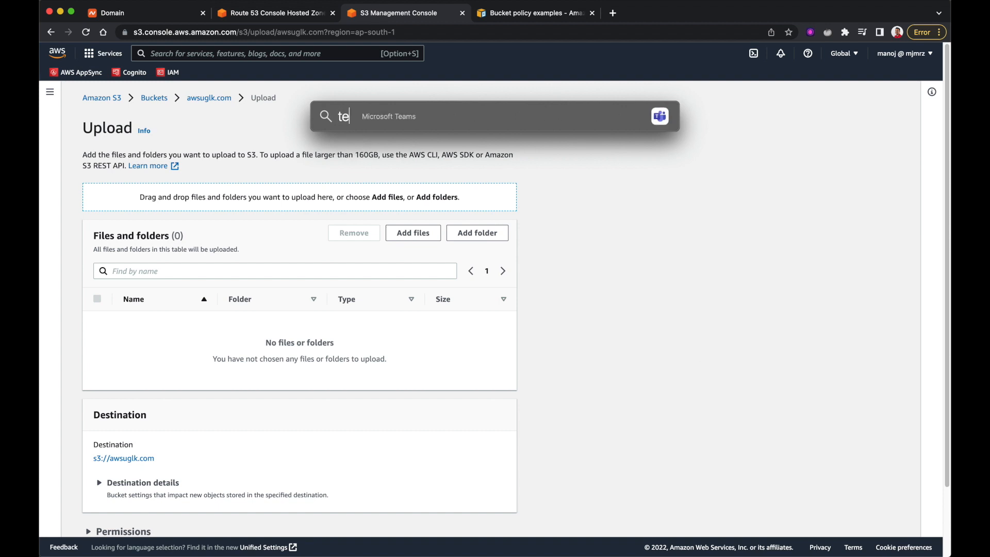
pyautogui.write('rminal')
pyautogui.press('Return')
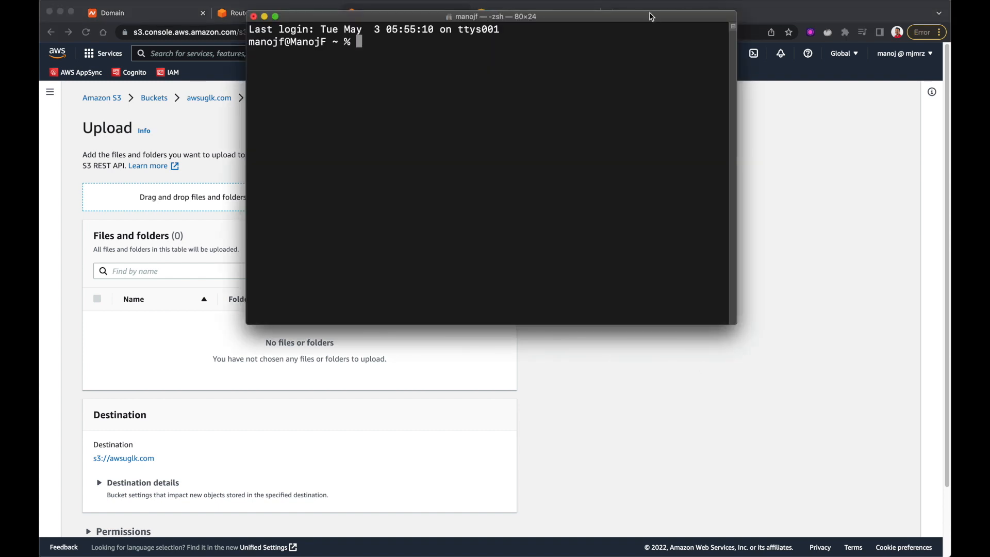
pyautogui.moveTo(646, 25); pyautogui.dragTo(633, 144)
pyautogui.write('cd Desktop')
# On the Desktop create index.html containing hello world and print it with cat
pyautogui.press('Return')
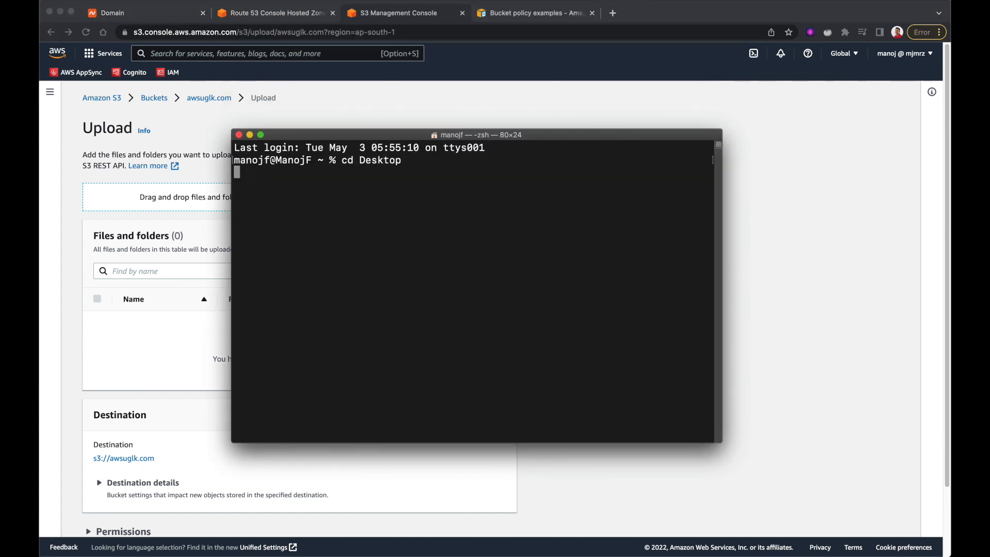
pyautogui.write('tou')
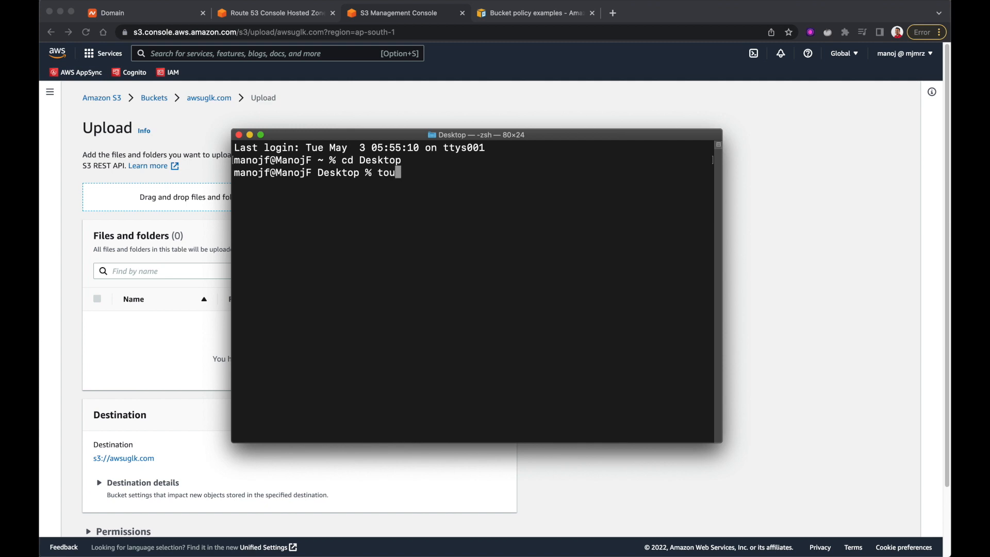
pyautogui.write('ch index.html')
pyautogui.press('Return')
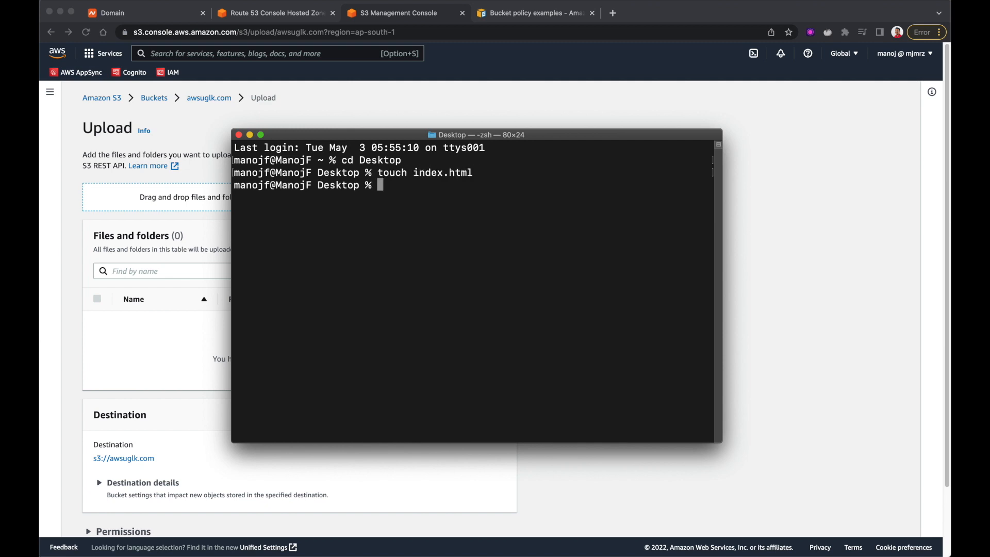
pyautogui.write('echo "')
pyautogui.write('hello world" > i')
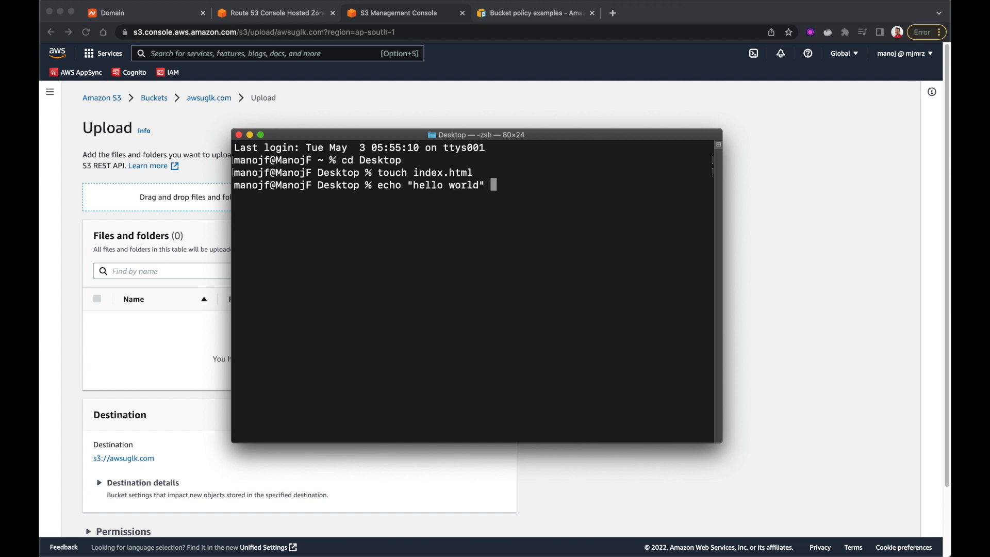
pyautogui.write('ndex.html')
pyautogui.press('Return')
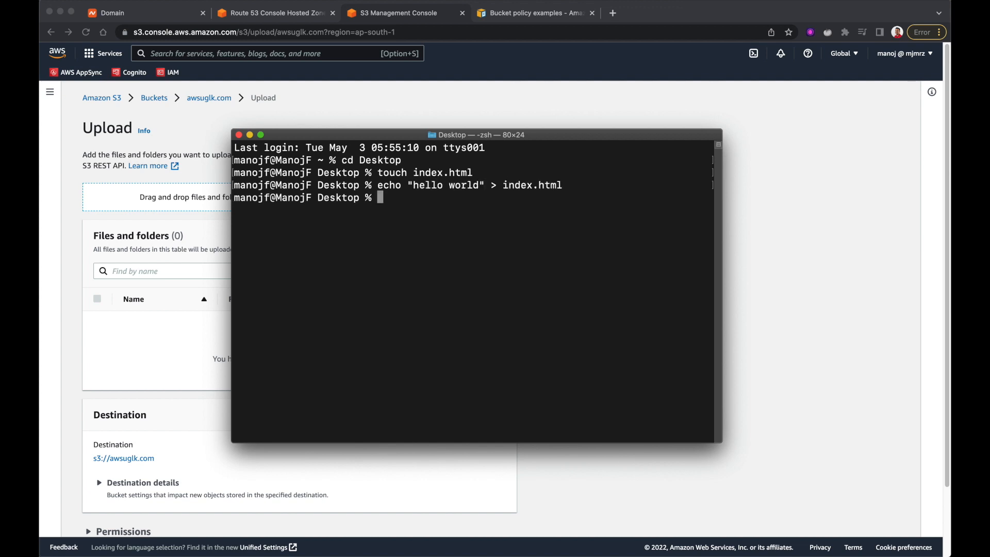
pyautogui.write('cat index.html')
pyautogui.press('Return')
# Upload index.html from the Desktop to the awsuglk.com bucket
pyautogui.click(802, 273)
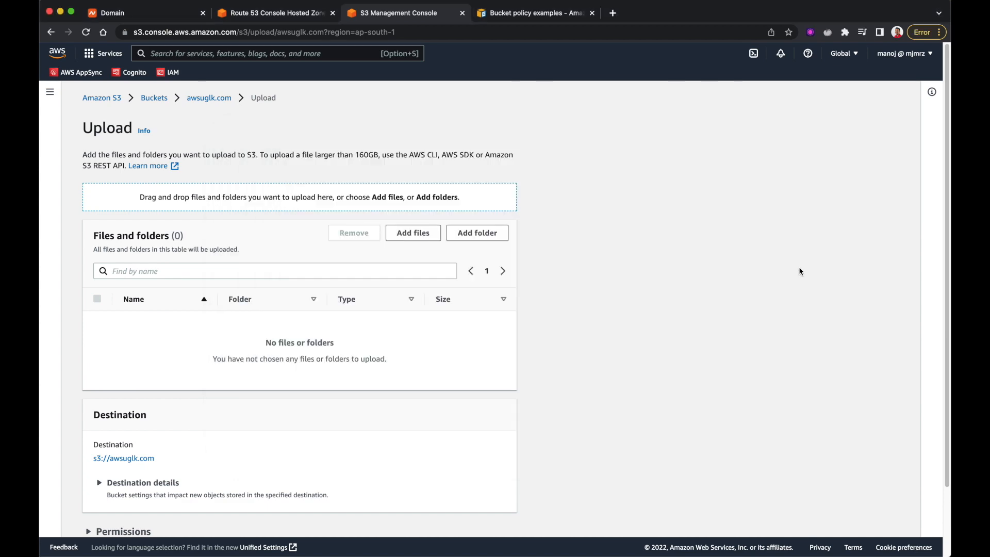
pyautogui.click(414, 233)
pyautogui.click(74, 83)
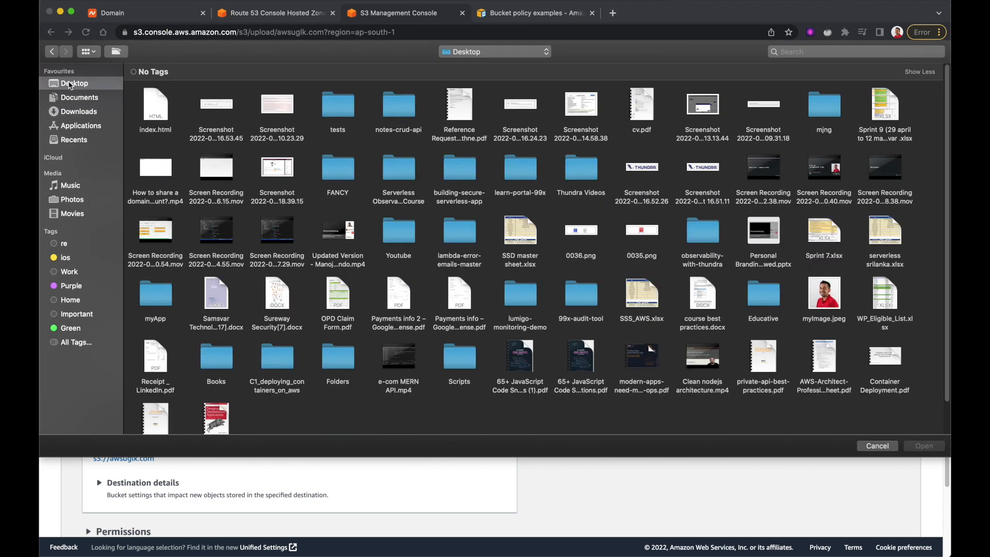
pyautogui.doubleClick(149, 101)
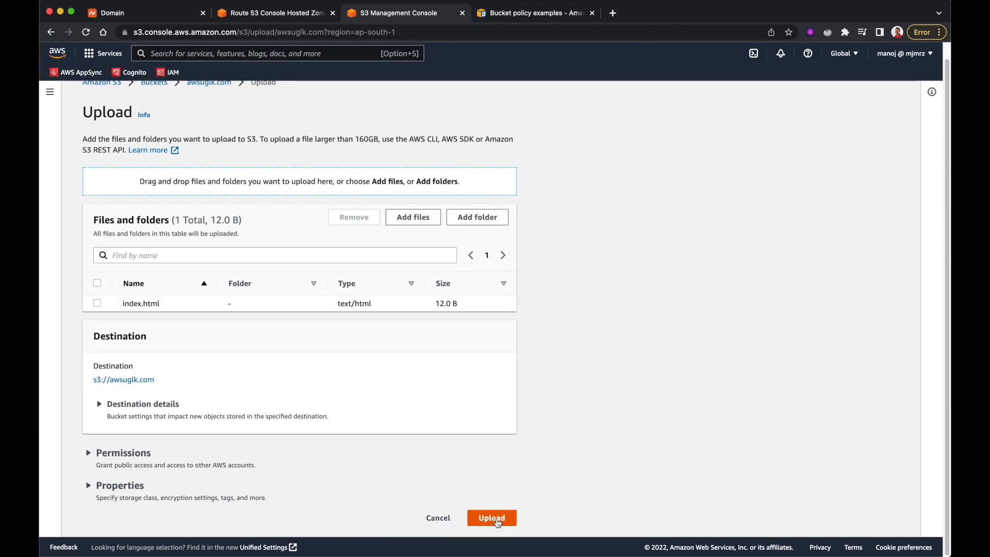
pyautogui.click(491, 518)
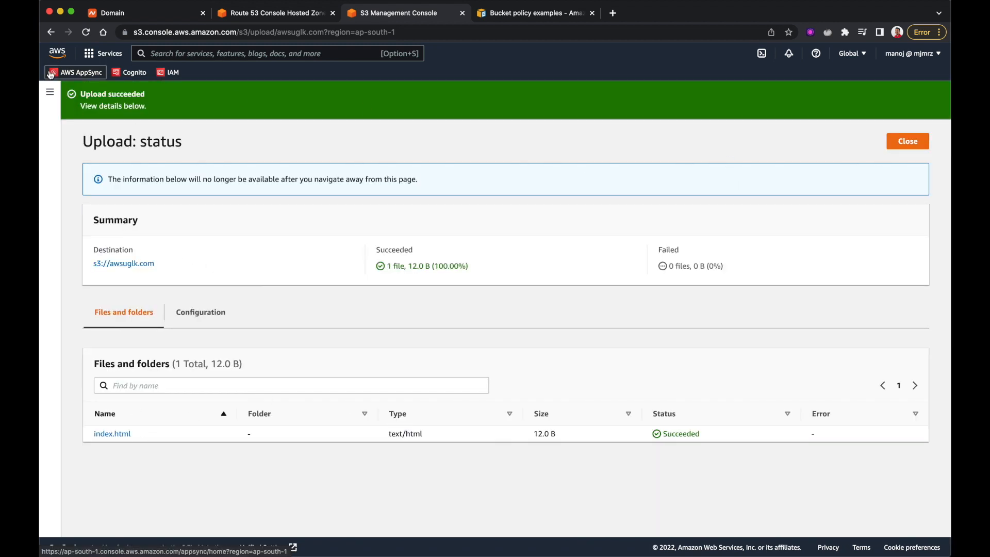
pyautogui.click(907, 141)
# Check the bucket's website endpoint shows hello world, then return to the Route 53 zone
pyautogui.click(162, 177)
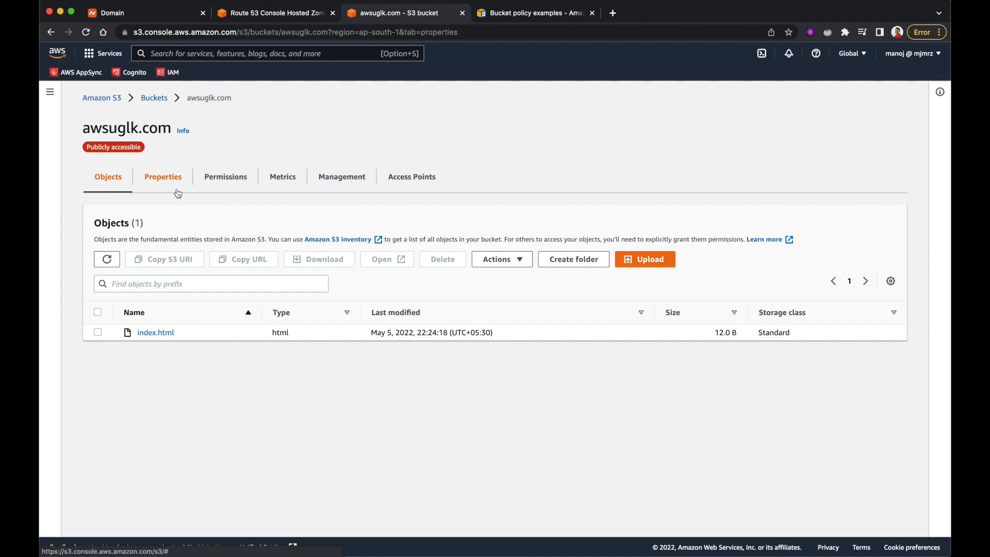
pyautogui.scroll(-15, 266, 415)
pyautogui.scroll(-10, 266, 415)
pyautogui.scroll(-10, 265, 414)
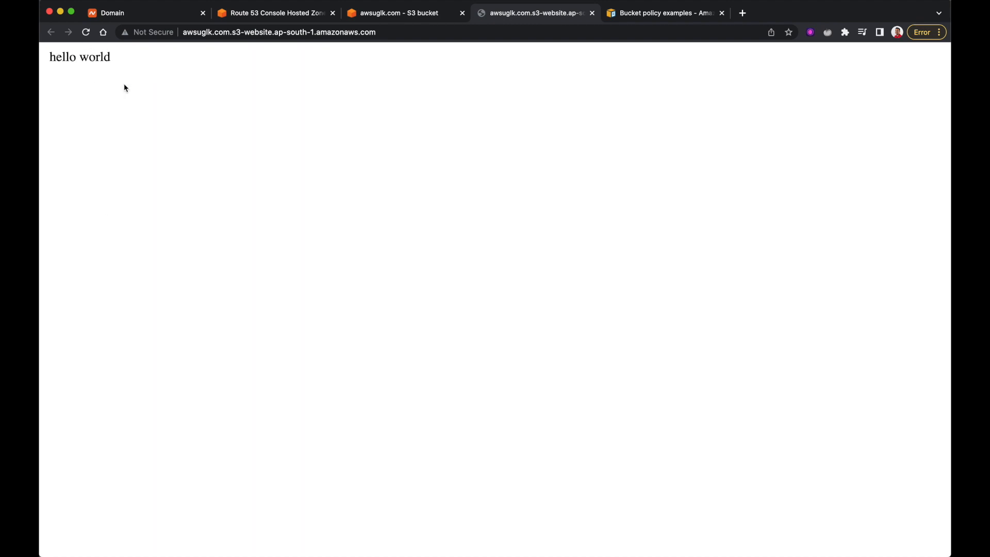
pyautogui.press('super+plus')
pyautogui.click(365, 31)
pyautogui.click(276, 12)
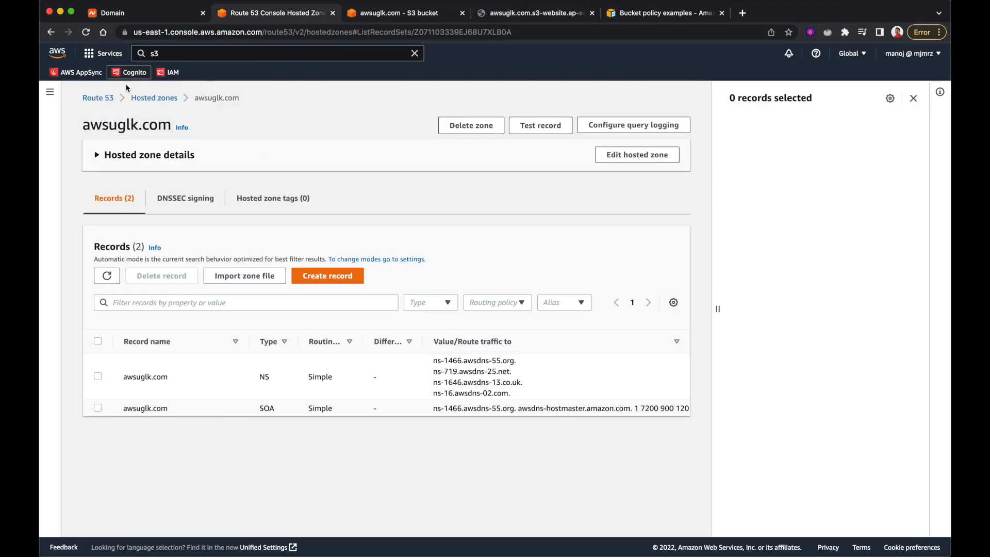
# Start a new CloudFront distribution with the awsuglk.com S3 bucket as origin
pyautogui.click(182, 54)
pyautogui.press('super+a')
pyautogui.write('cl')
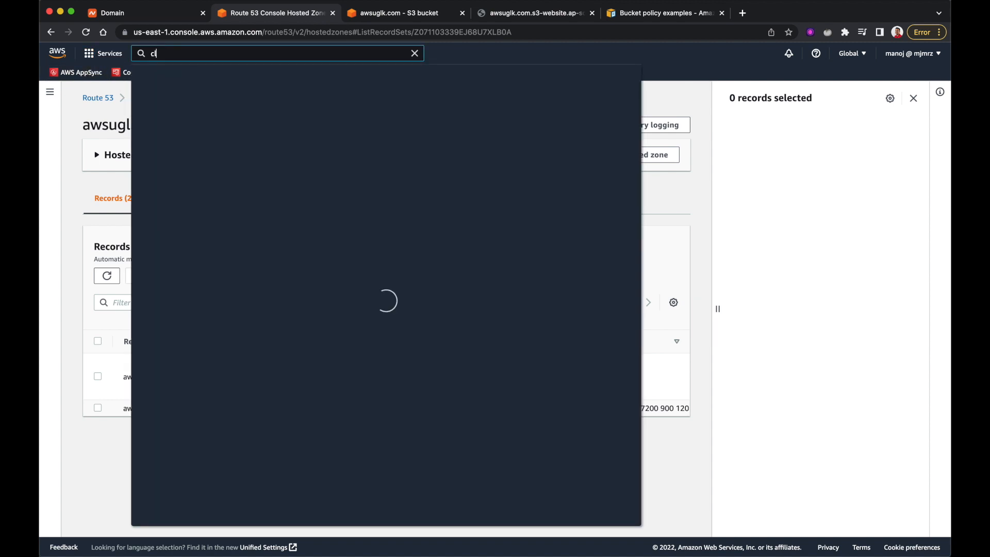
pyautogui.write('t')
pyautogui.rightClick(322, 135)
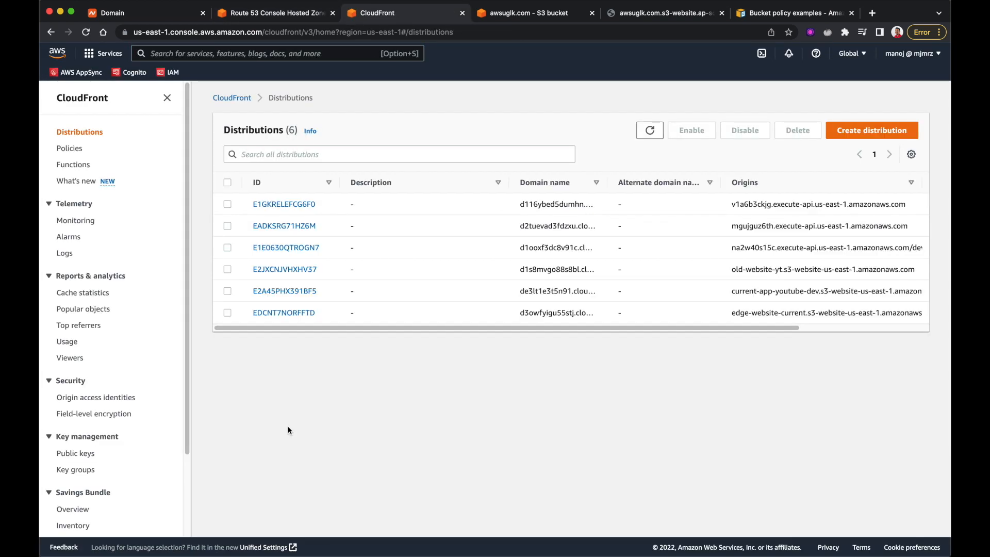
pyautogui.click(872, 130)
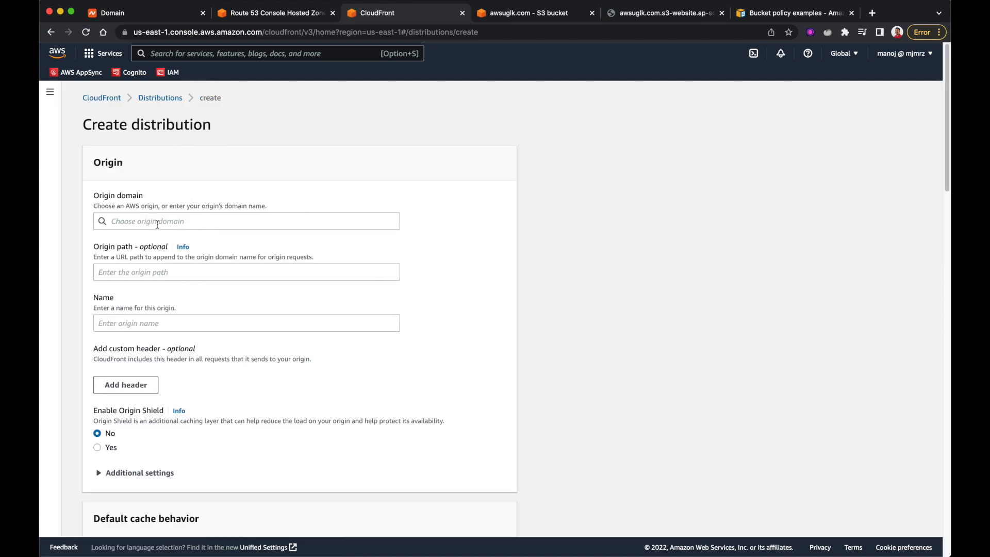
pyautogui.click(158, 223)
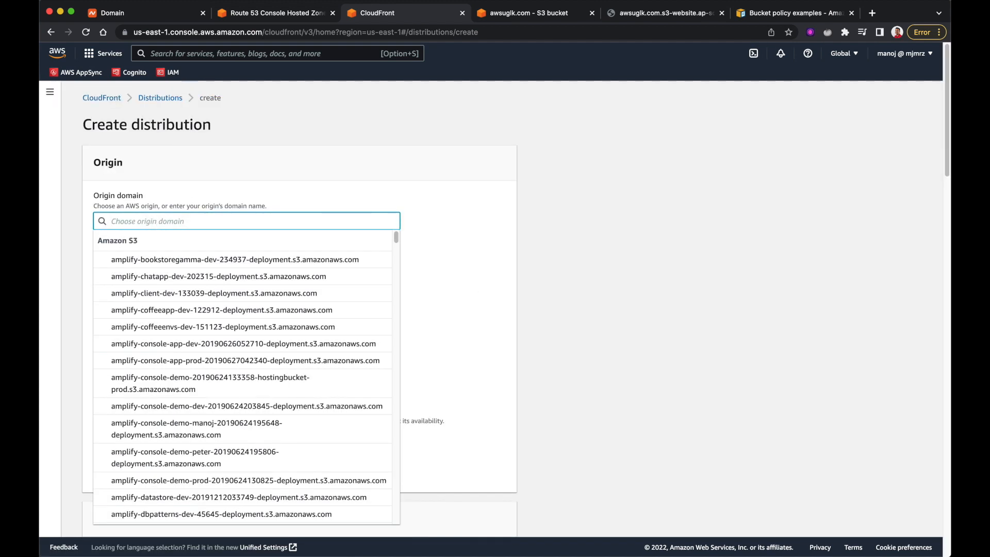
pyautogui.write('awsug')
pyautogui.click(162, 276)
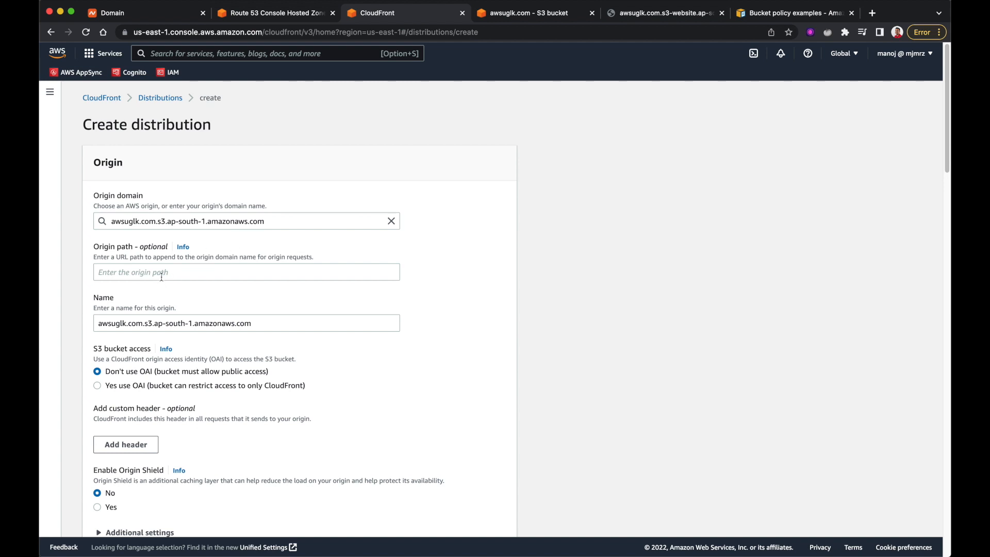
pyautogui.scroll(-3, 162, 278)
pyautogui.scroll(-3, 227, 260)
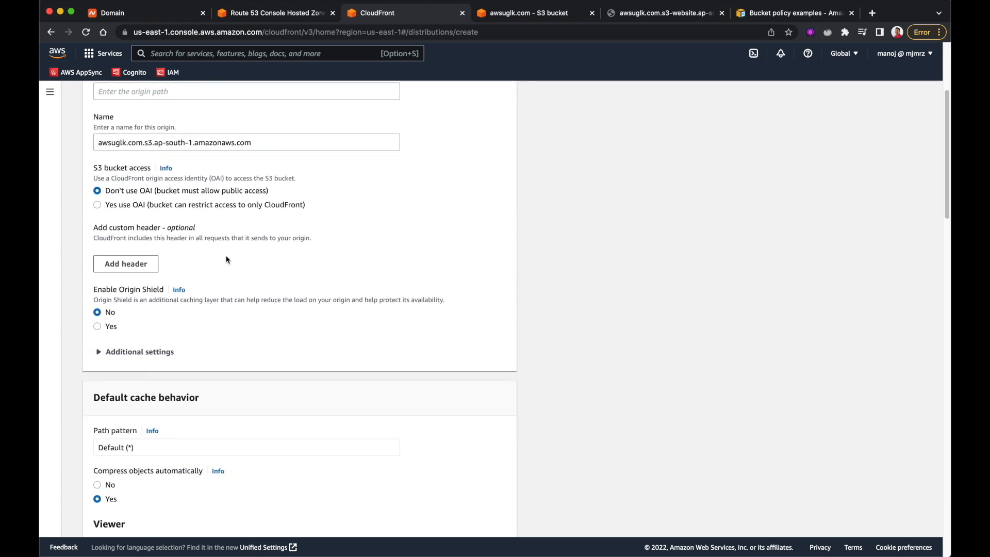
# Create a new origin access identity for bucket access and create the HTTPS-only distribution
pyautogui.click(193, 206)
pyautogui.click(464, 257)
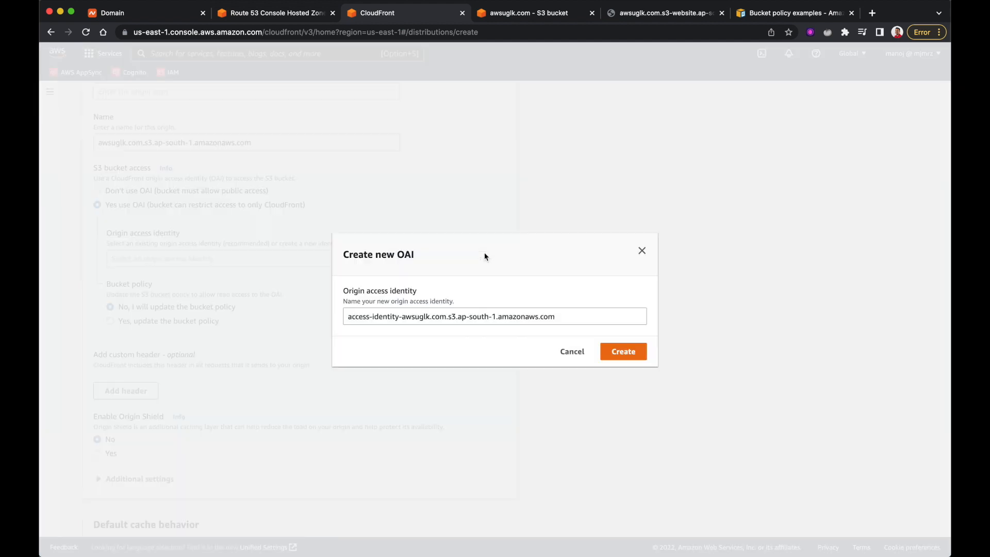
pyautogui.click(625, 352)
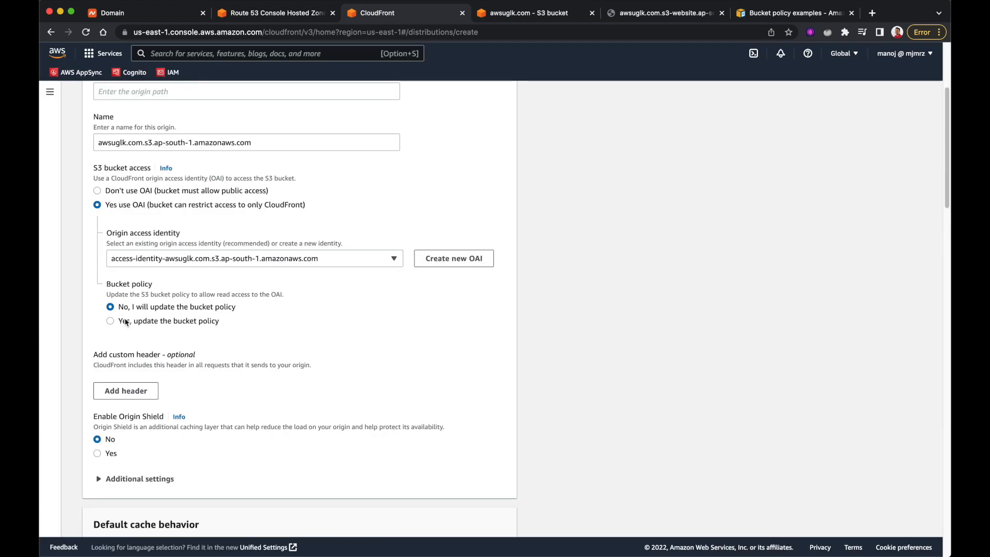
pyautogui.scroll(-3, 445, 349)
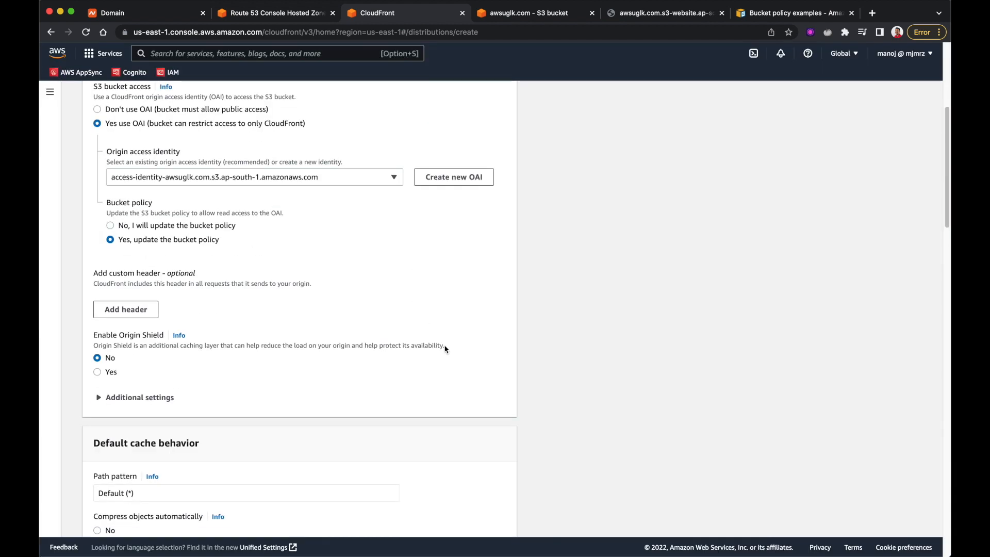
pyautogui.scroll(-5, 444, 349)
pyautogui.scroll(-2, 445, 348)
pyautogui.scroll(-2, 444, 349)
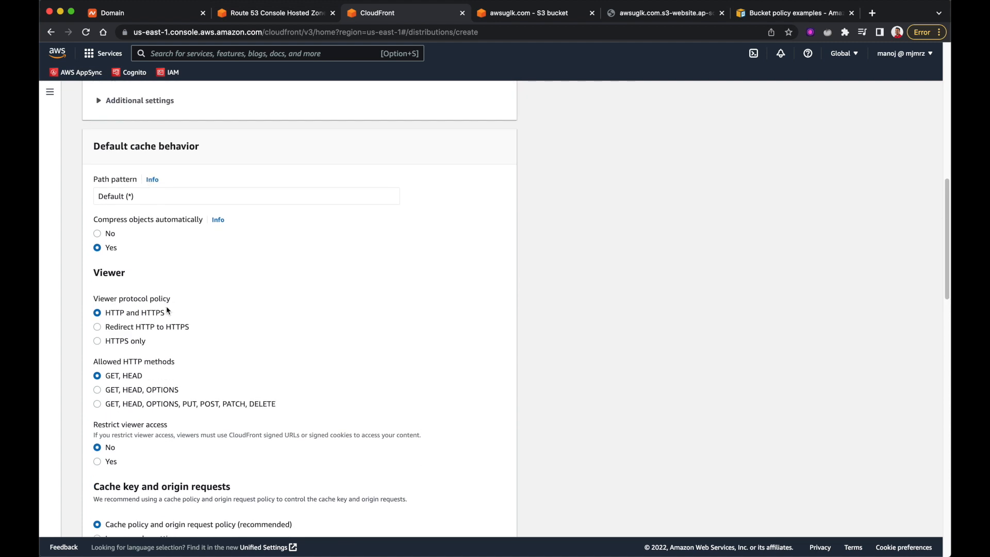
pyautogui.scroll(-1, 166, 306)
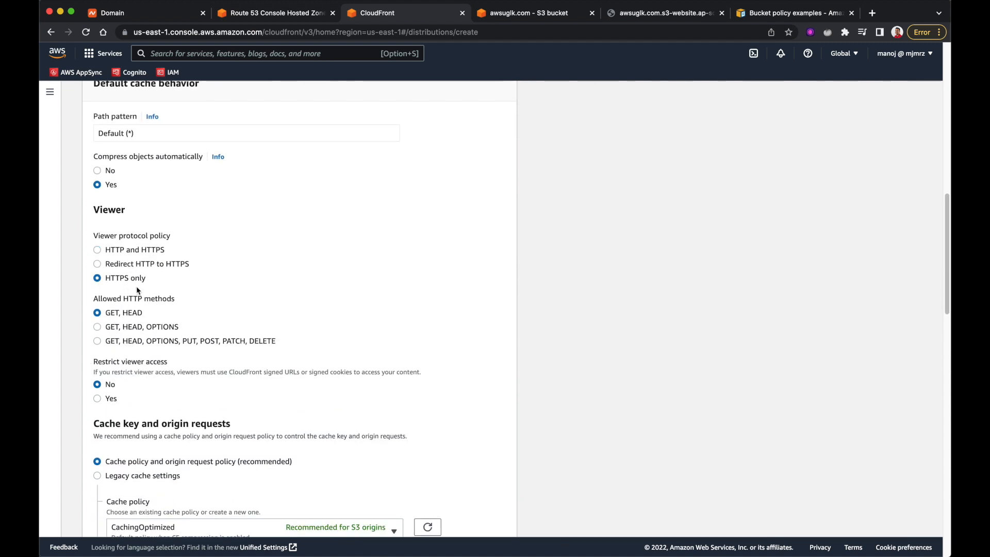
pyautogui.scroll(-3, 168, 312)
pyautogui.scroll(-3, 169, 313)
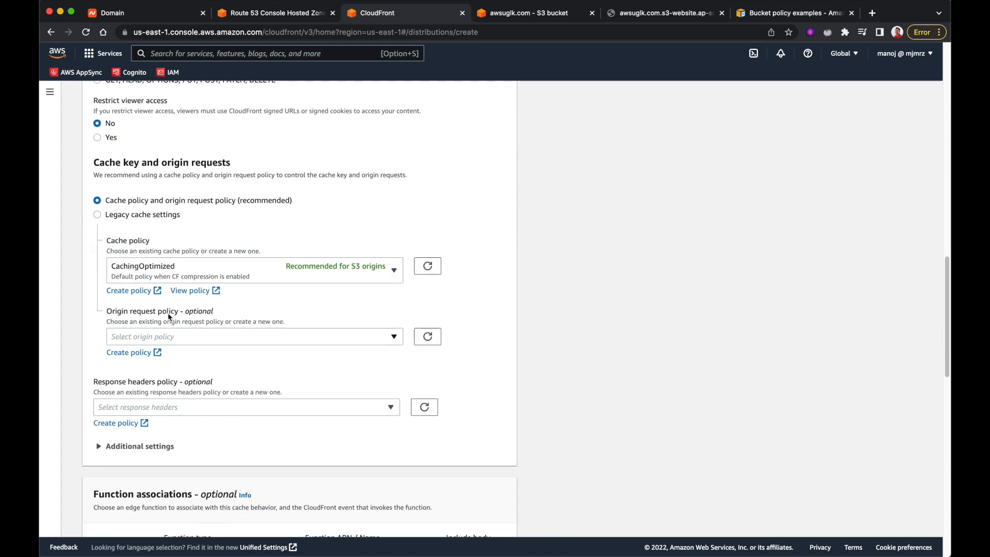
pyautogui.scroll(1, 167, 312)
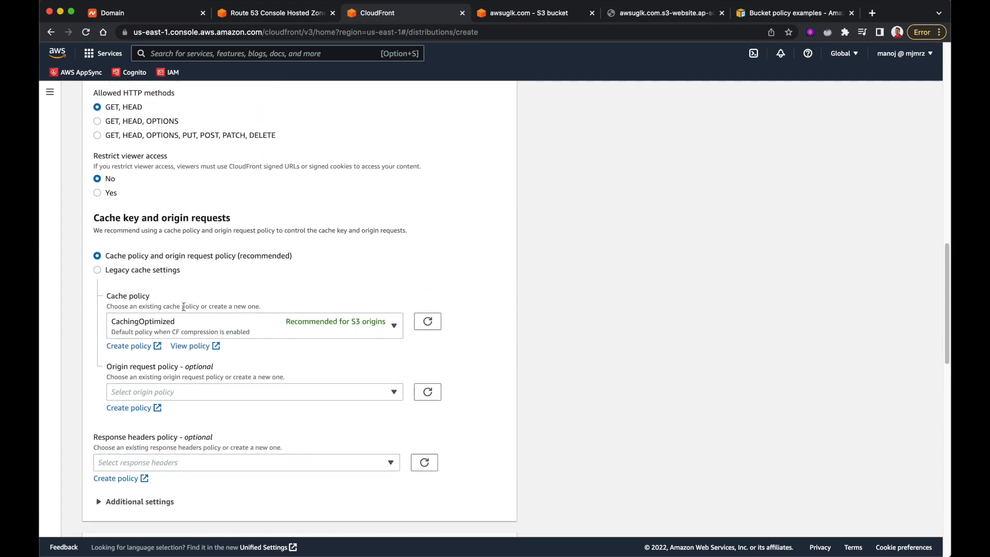
pyautogui.scroll(-2, 184, 306)
pyautogui.scroll(-5, 183, 306)
pyautogui.scroll(-3, 183, 307)
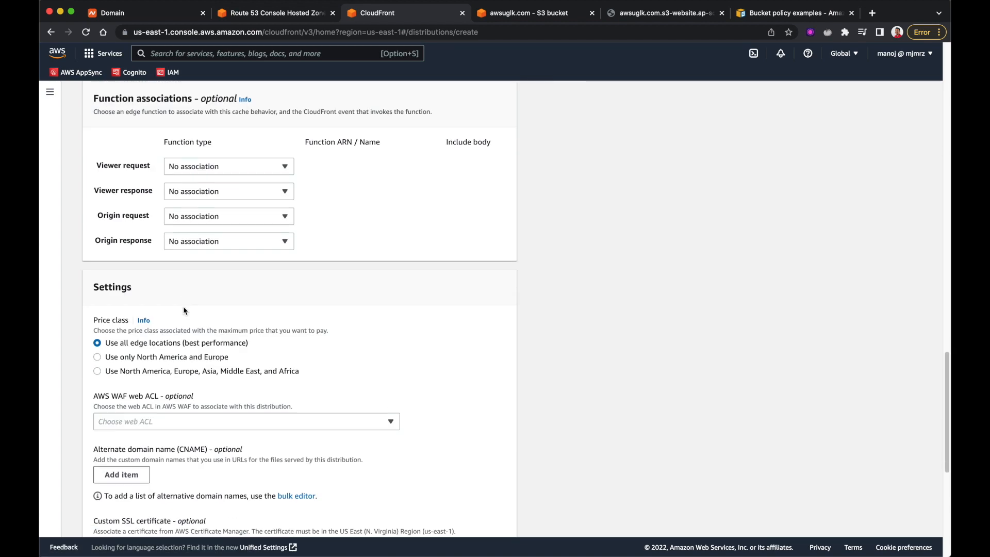
pyautogui.scroll(-3, 183, 309)
pyautogui.scroll(-3, 256, 233)
pyautogui.scroll(-3, 454, 443)
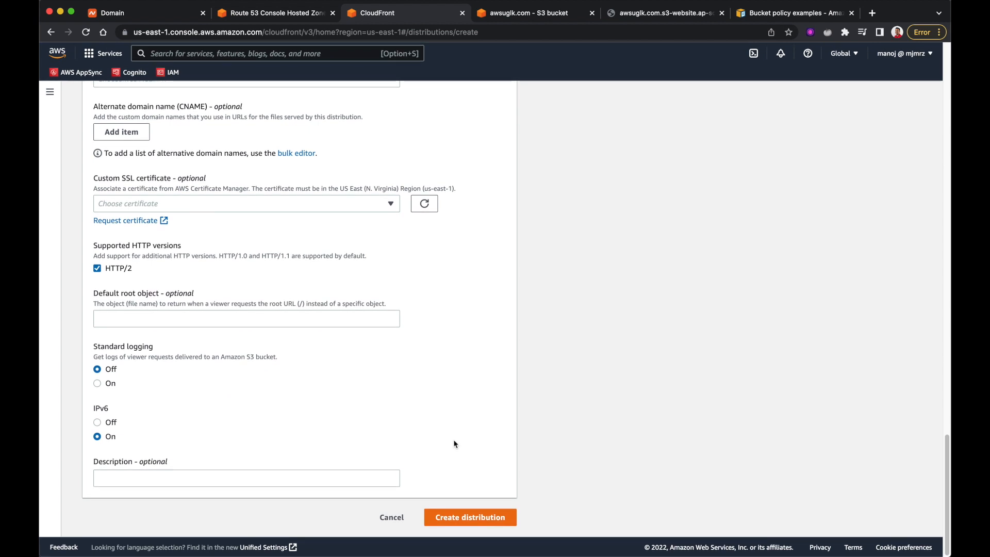
pyautogui.click(469, 517)
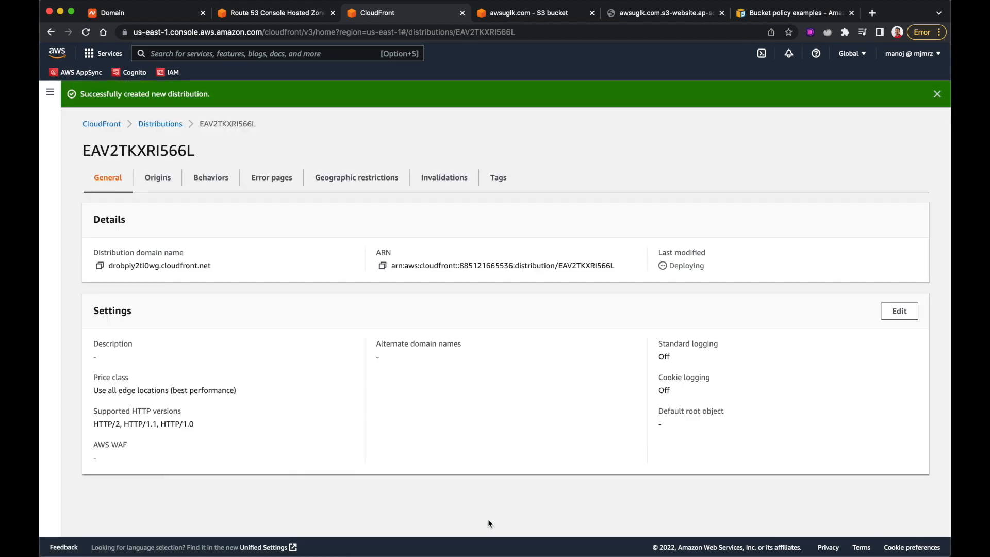
# Review the distribution's S3 origin and default behavior, then return to the bucket page
pyautogui.click(158, 177)
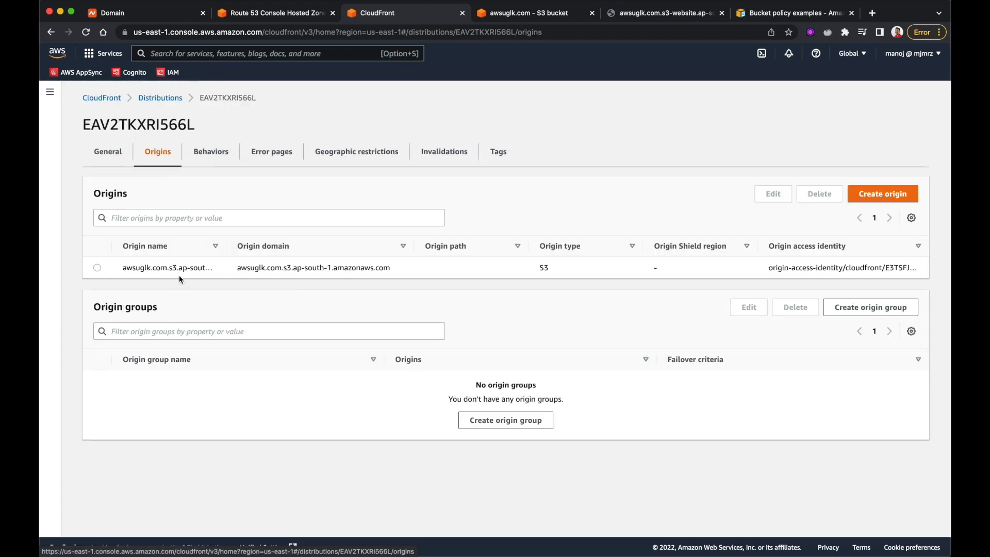
pyautogui.click(210, 151)
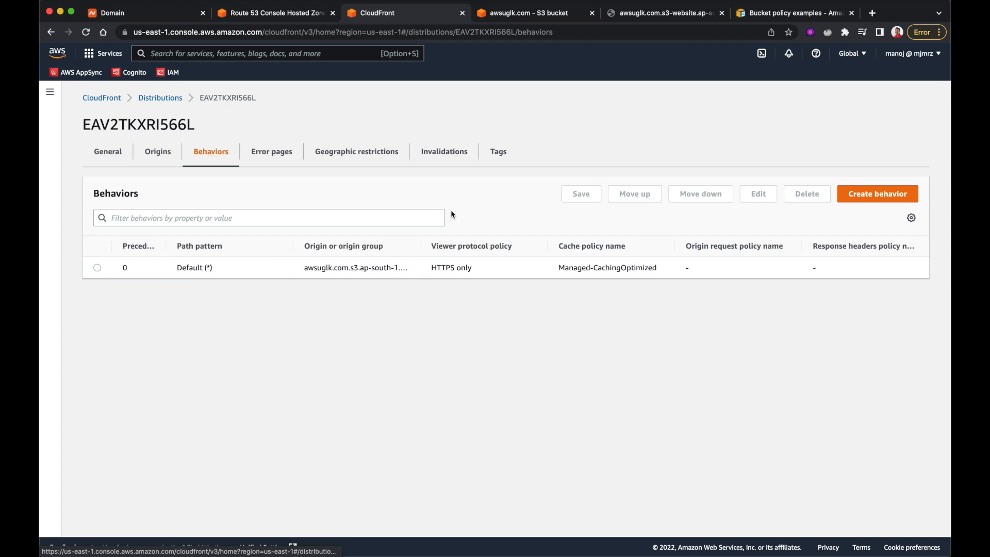
pyautogui.click(528, 12)
pyautogui.scroll(10, 304, 324)
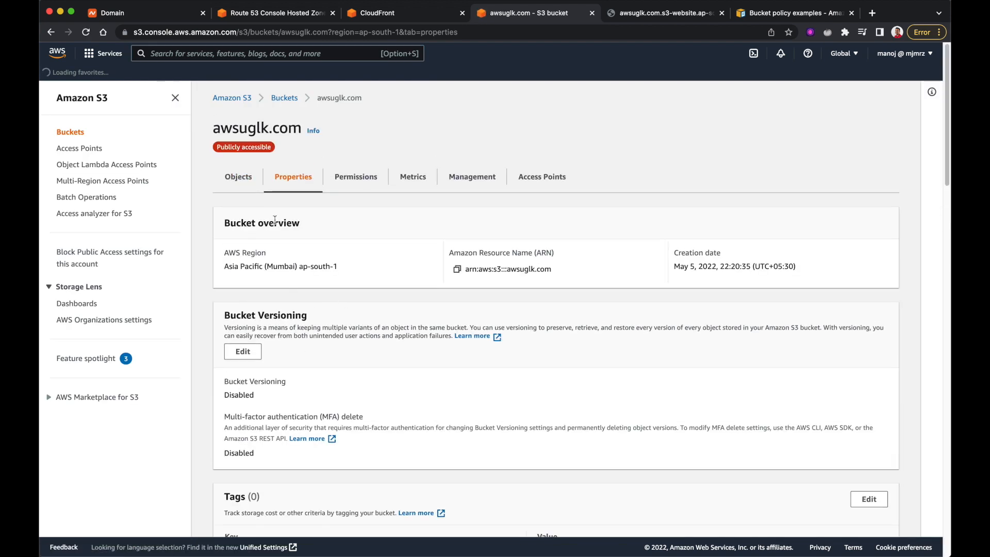
# Bring up the awsuglk.com bucket policy editor from the Permissions view
pyautogui.click(239, 177)
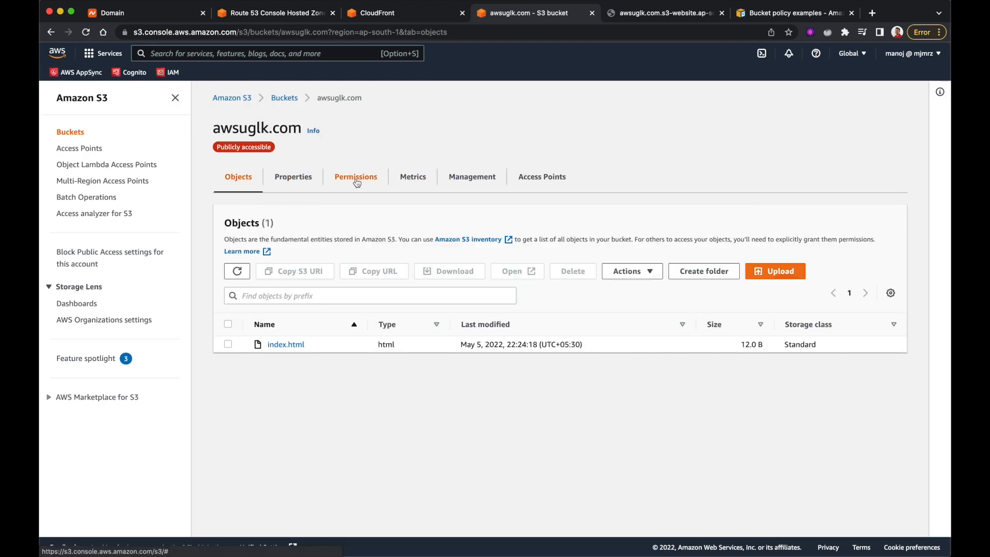
pyautogui.click(356, 179)
pyautogui.scroll(-5, 376, 370)
pyautogui.scroll(-3, 376, 371)
pyautogui.scroll(2, 376, 370)
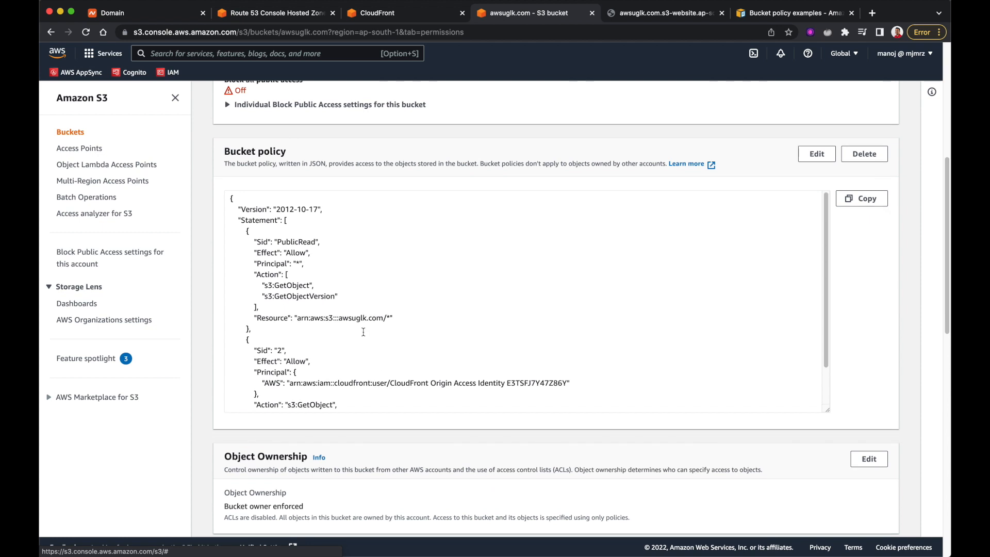
pyautogui.click(816, 154)
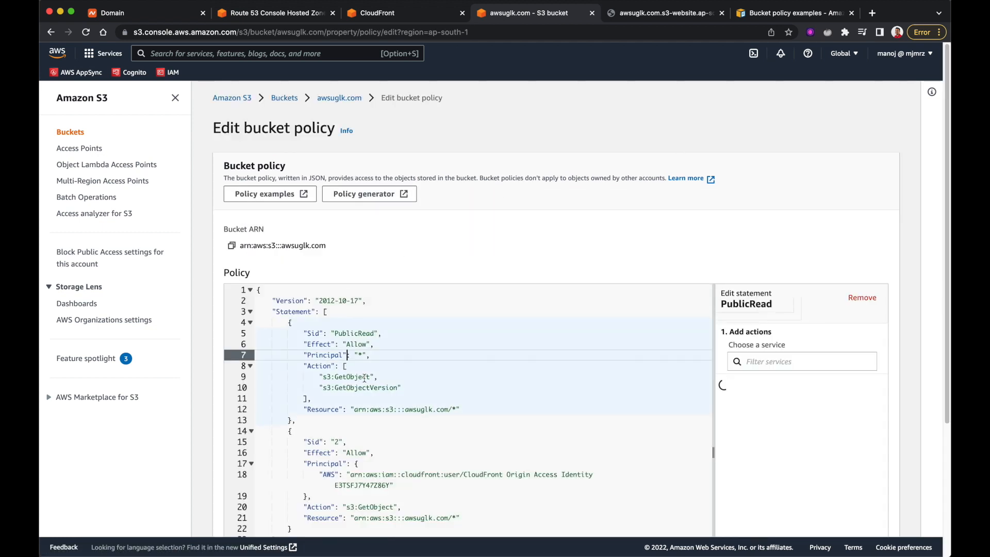
pyautogui.scroll(-1, 364, 376)
# Delete the PublicRead statement, keeping only the CloudFront identity statement, and save the policy
pyautogui.click(288, 280)
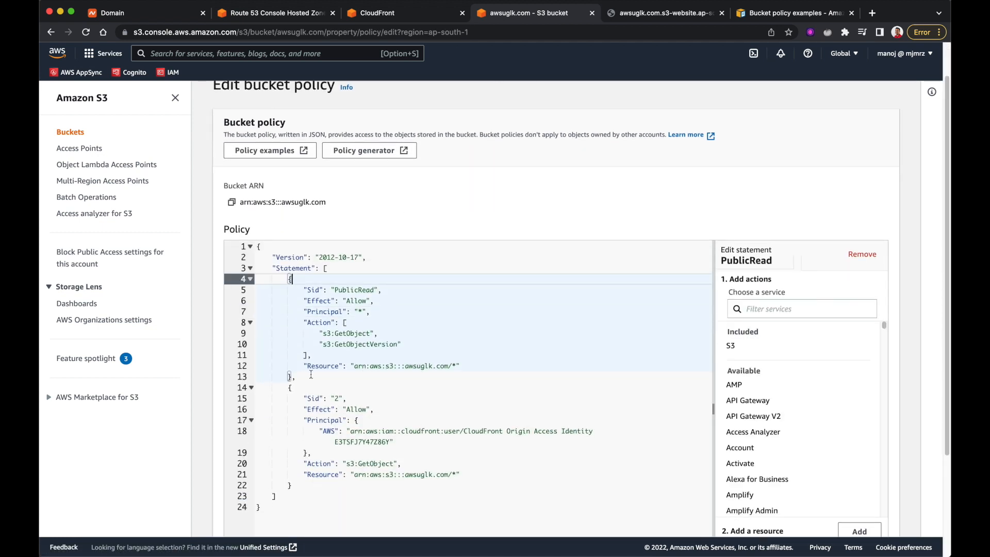
pyautogui.moveTo(298, 376); pyautogui.dragTo(255, 279)
pyautogui.press('BackSpace')
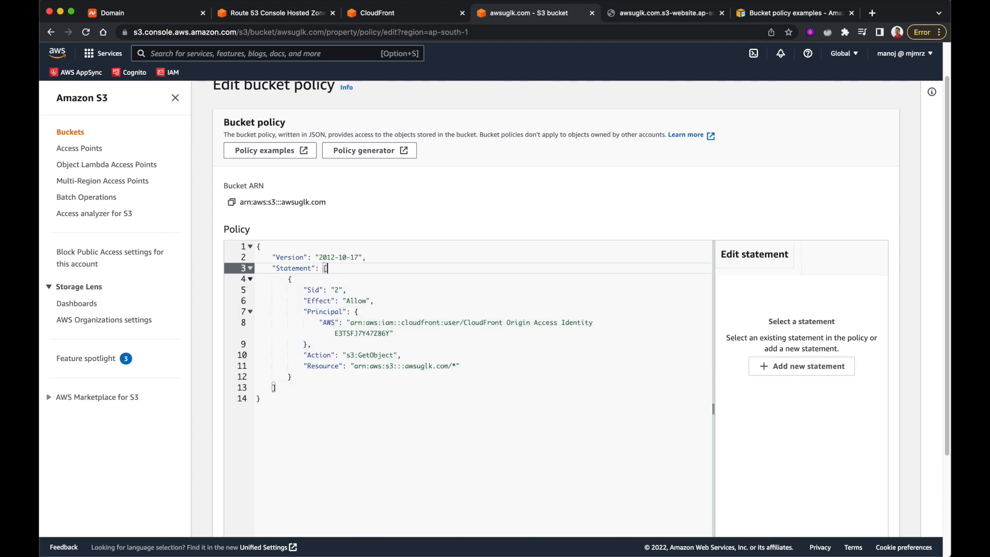
pyautogui.scroll(-5, 489, 425)
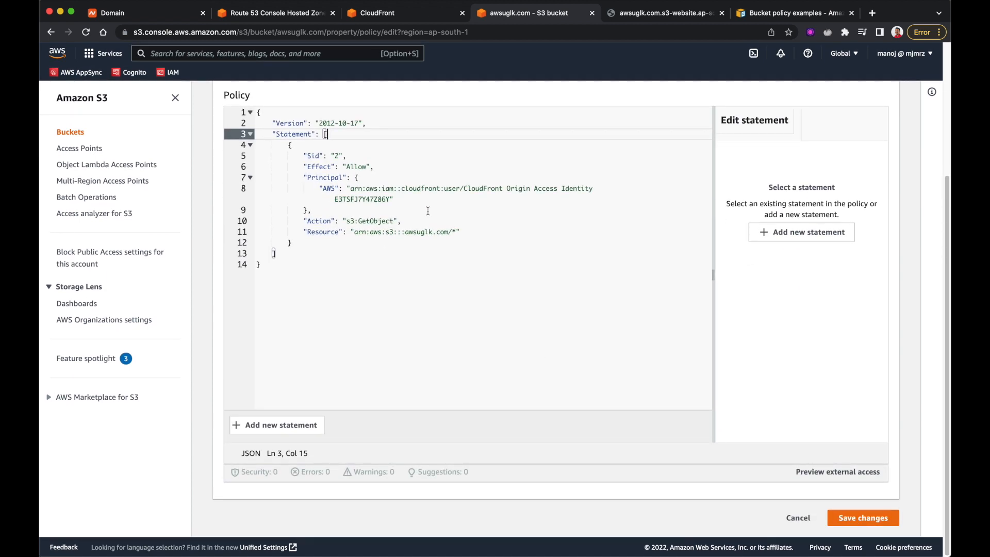
pyautogui.click(863, 517)
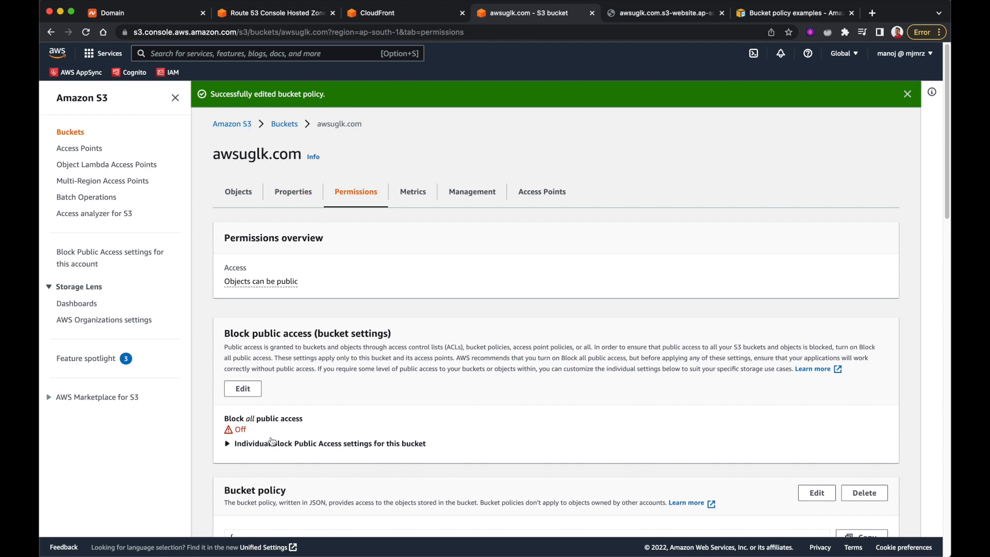
pyautogui.scroll(-2, 252, 420)
# Enable Block all public access on the awsuglk.com bucket and confirm the change
pyautogui.click(248, 329)
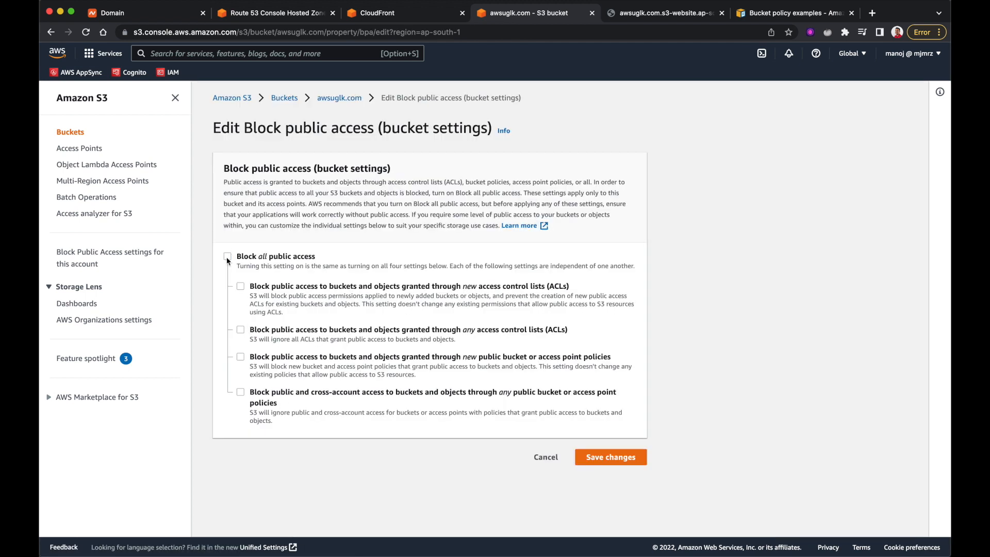
pyautogui.click(610, 457)
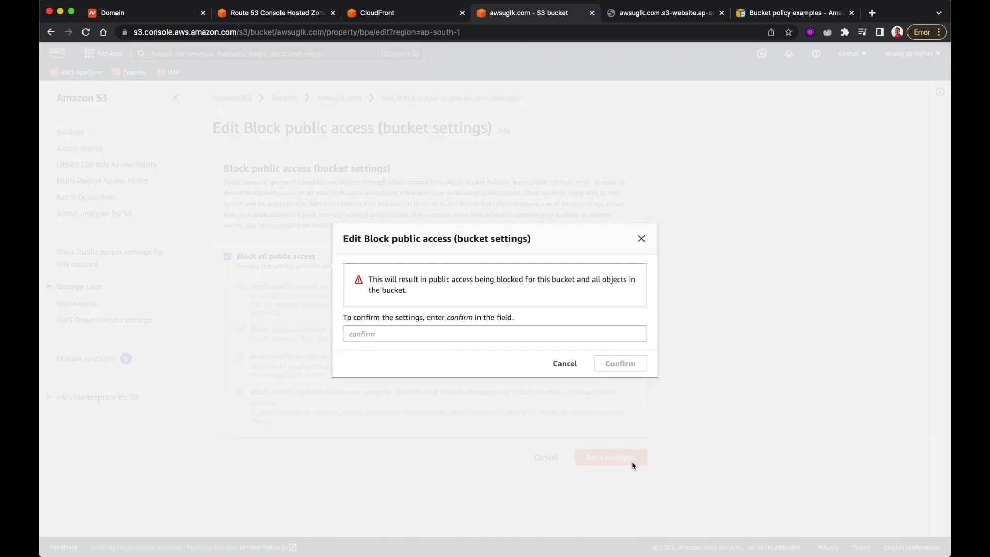
pyautogui.click(471, 338)
pyautogui.write('confirm')
pyautogui.click(619, 363)
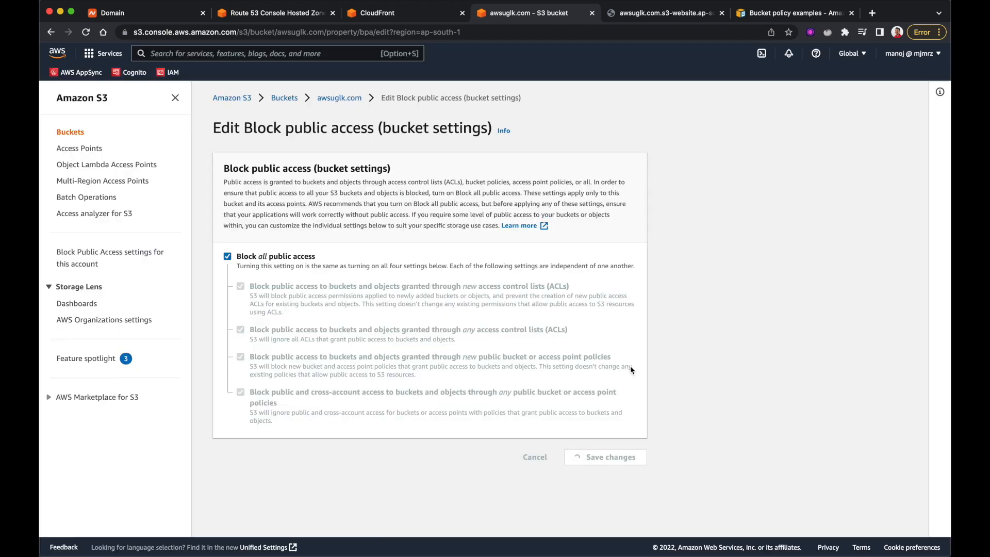
pyautogui.click(906, 93)
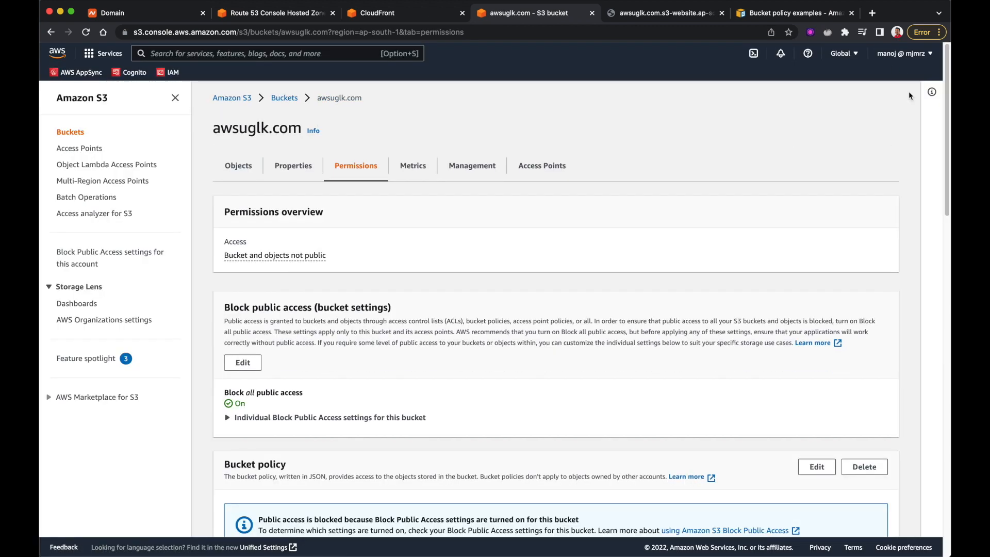
pyautogui.click(397, 12)
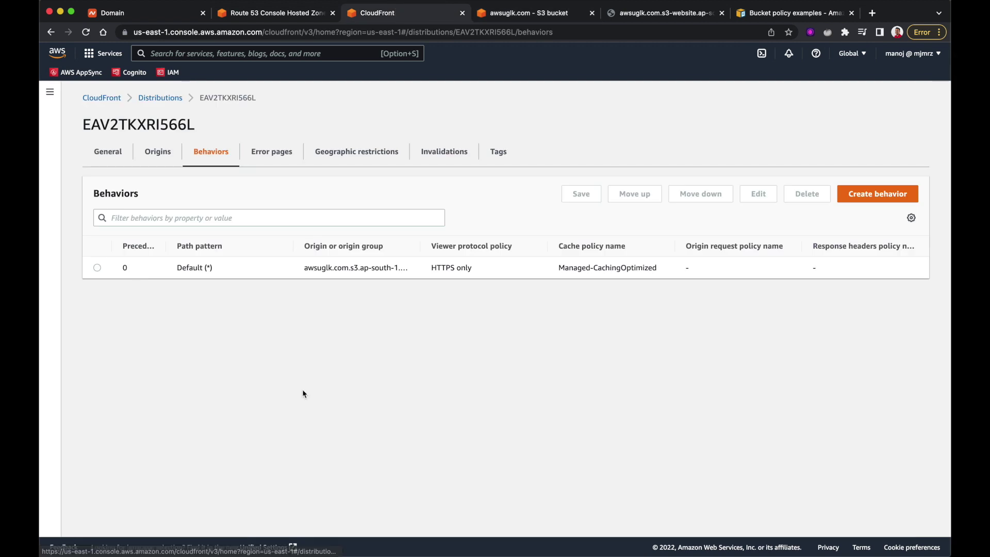
# Load the distribution's cloudfront.net domain in a new tab, getting Access Denied
pyautogui.click(108, 151)
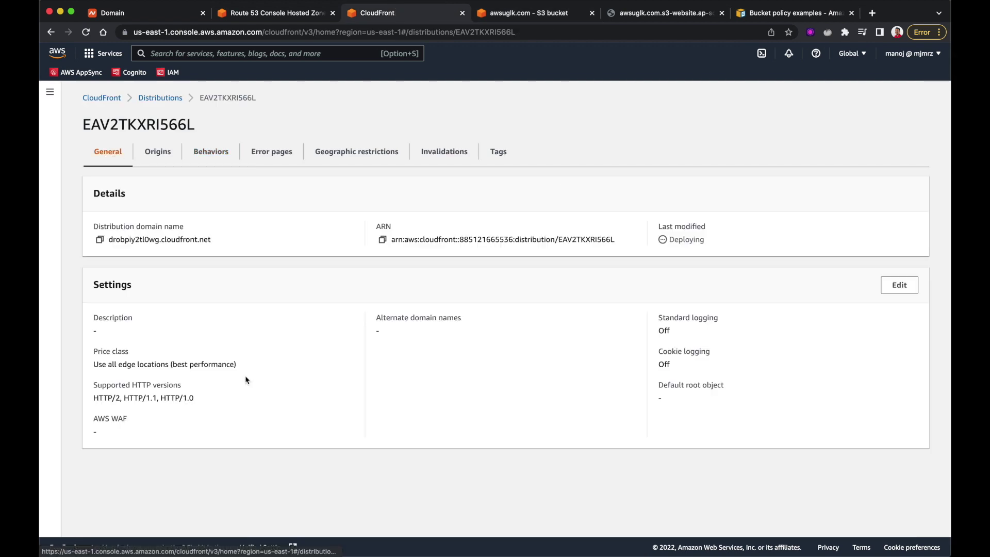
pyautogui.click(100, 239)
pyautogui.click(871, 13)
pyautogui.press('super+v')
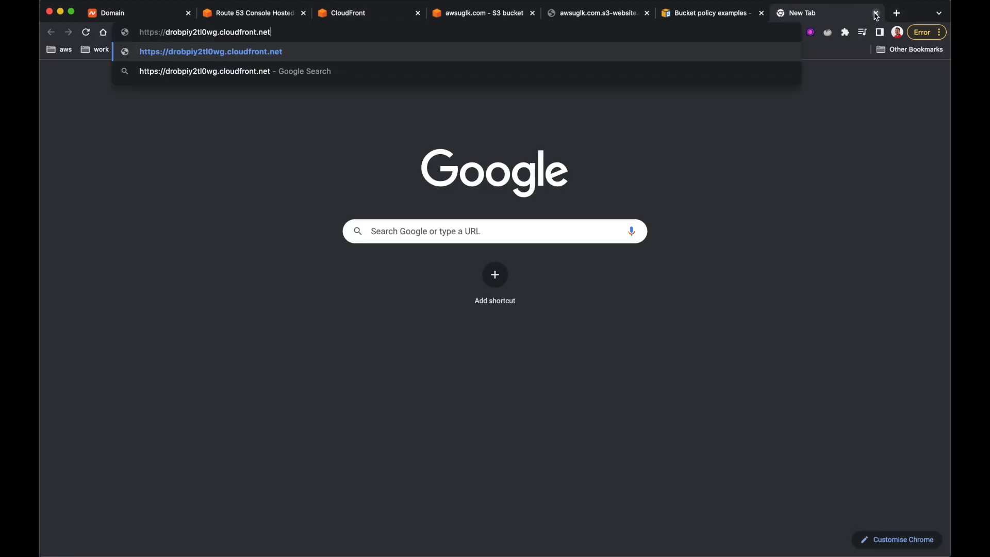
pyautogui.press('Return')
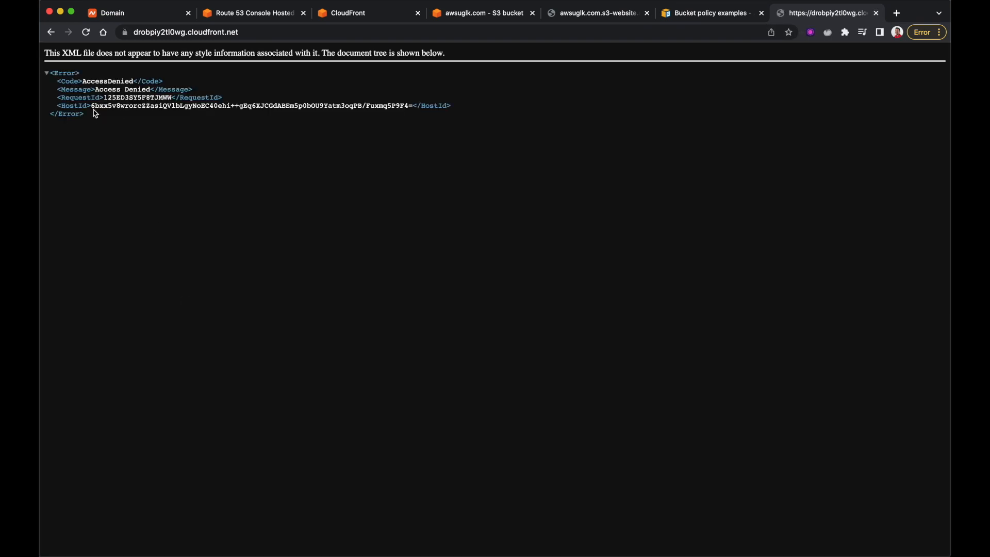
# Zoom in and reload the error page, then return to the CloudFront console
pyautogui.press('super+plus')
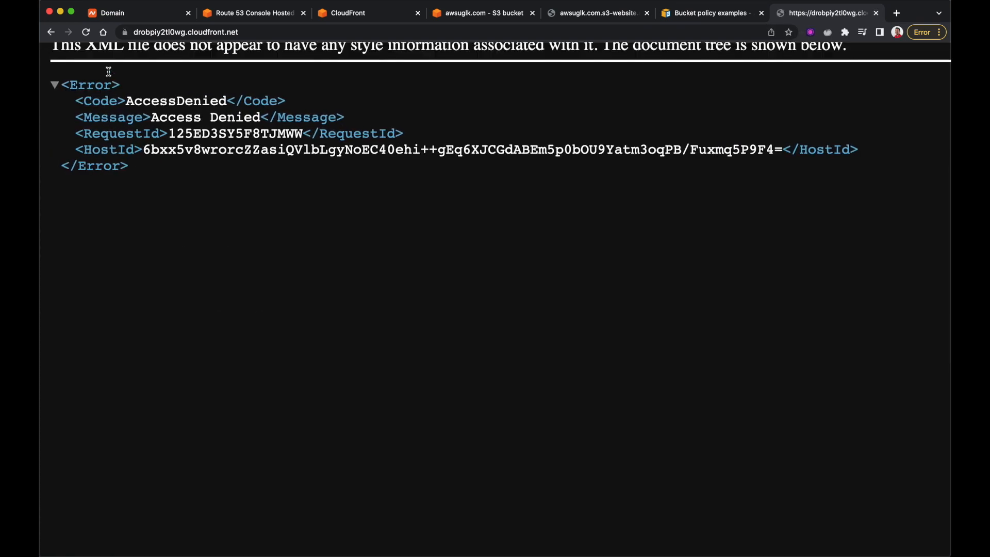
pyautogui.press('super+plus')
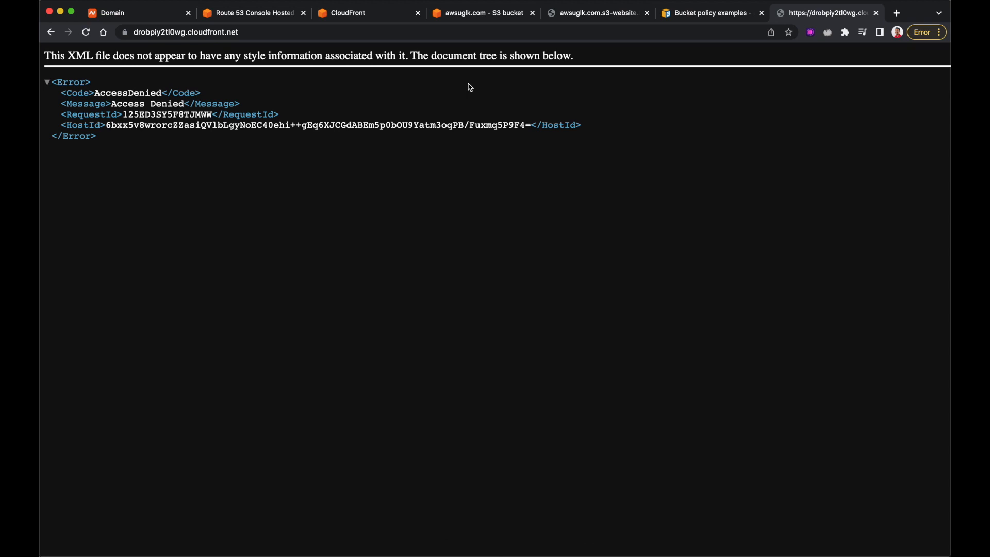
pyautogui.click(86, 32)
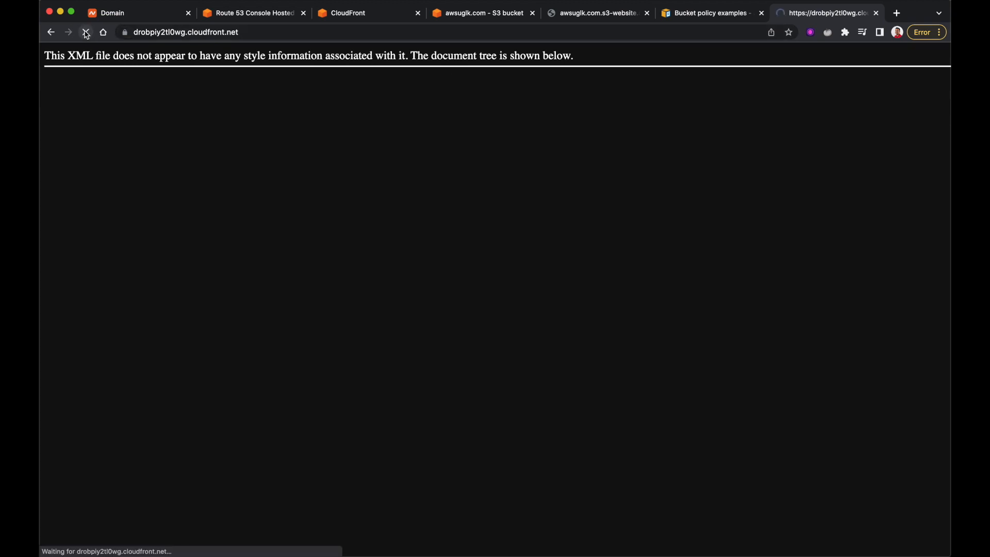
pyautogui.click(348, 12)
# Refresh the distributions list and confirm the new distribution is still Deploying
pyautogui.click(163, 98)
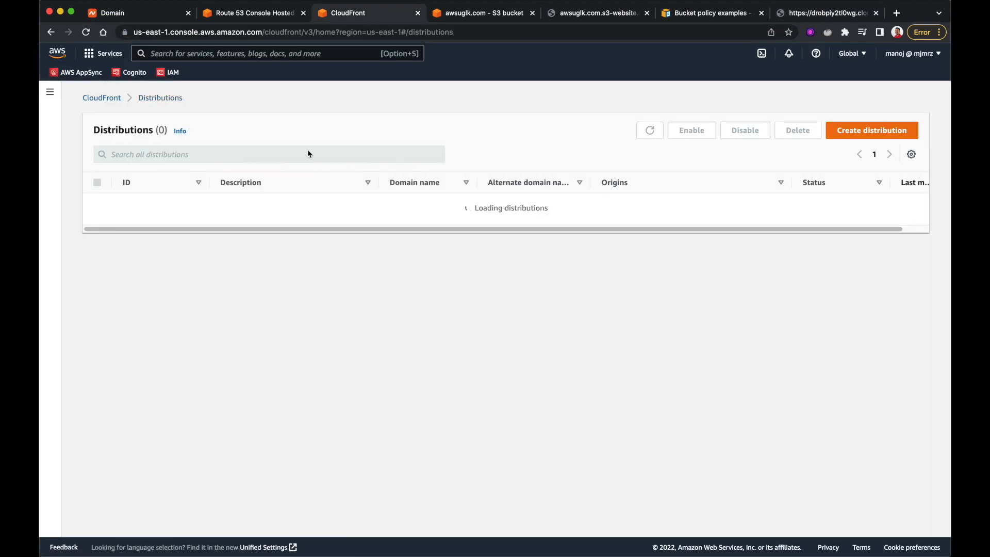
pyautogui.hscroll(2, 453, 301)
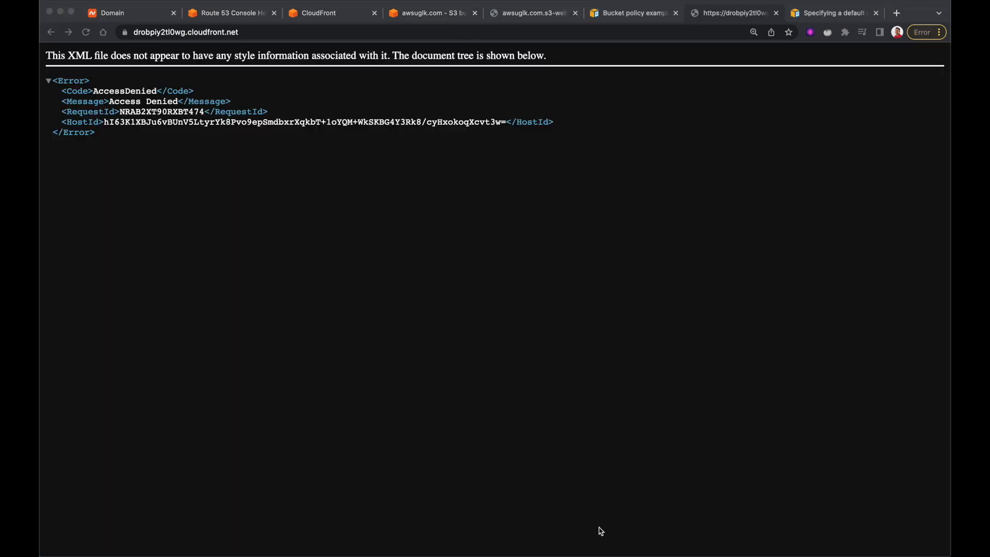
pyautogui.click(324, 12)
pyautogui.click(650, 130)
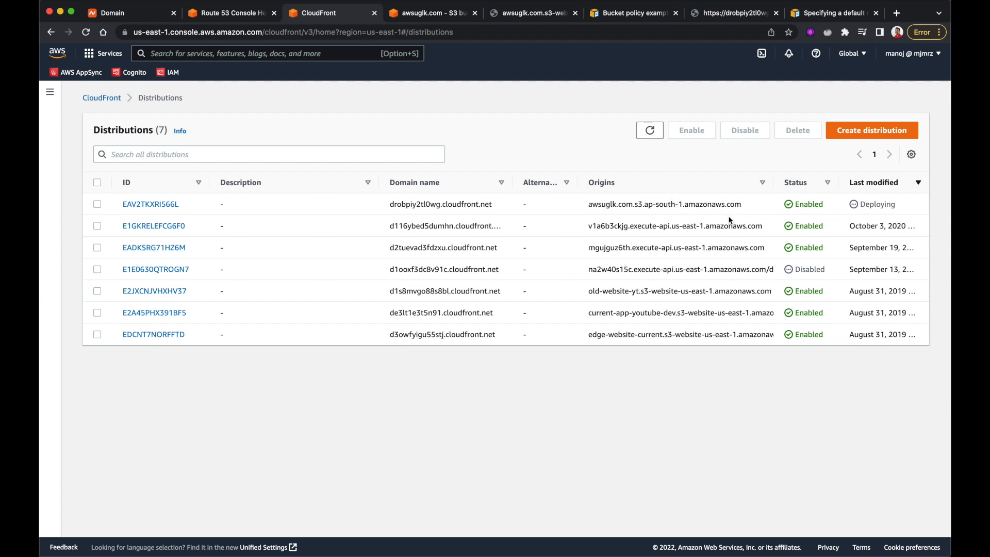
pyautogui.moveTo(859, 204)
pyautogui.mouseDown()
pyautogui.moveTo(744, 220)
pyautogui.moveTo(870, 203)
pyautogui.mouseUp()
pyautogui.click(831, 207)
# Request /index.html on the cloudfront.net domain, which shows hello world
pyautogui.click(734, 13)
pyautogui.click(250, 32)
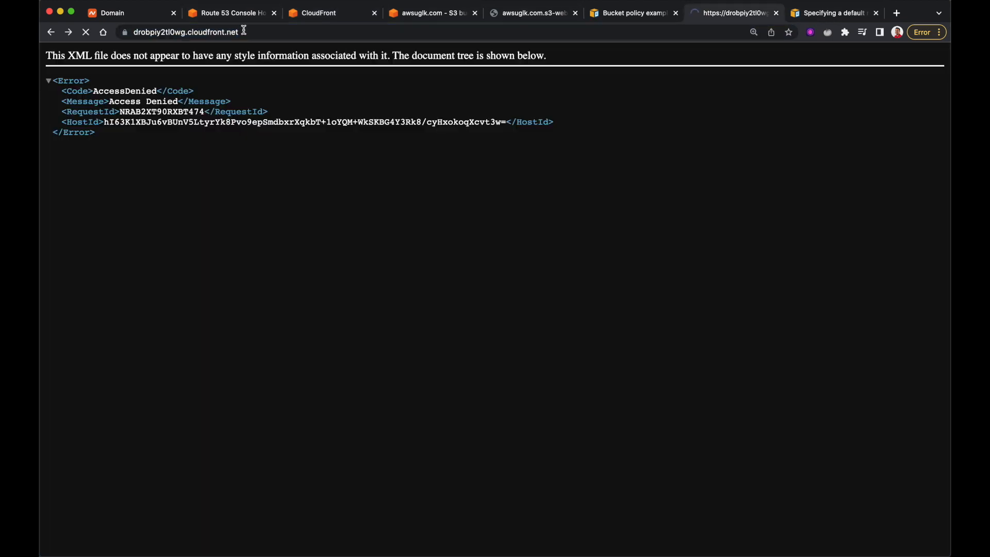
pyautogui.press('Return')
pyautogui.click(250, 32)
pyautogui.write('/index.html')
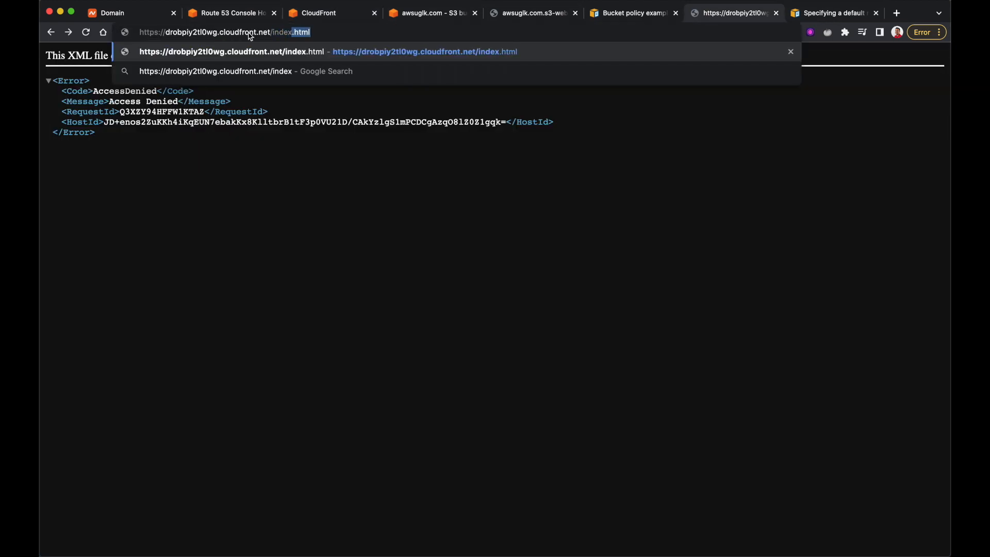
pyautogui.press('Return')
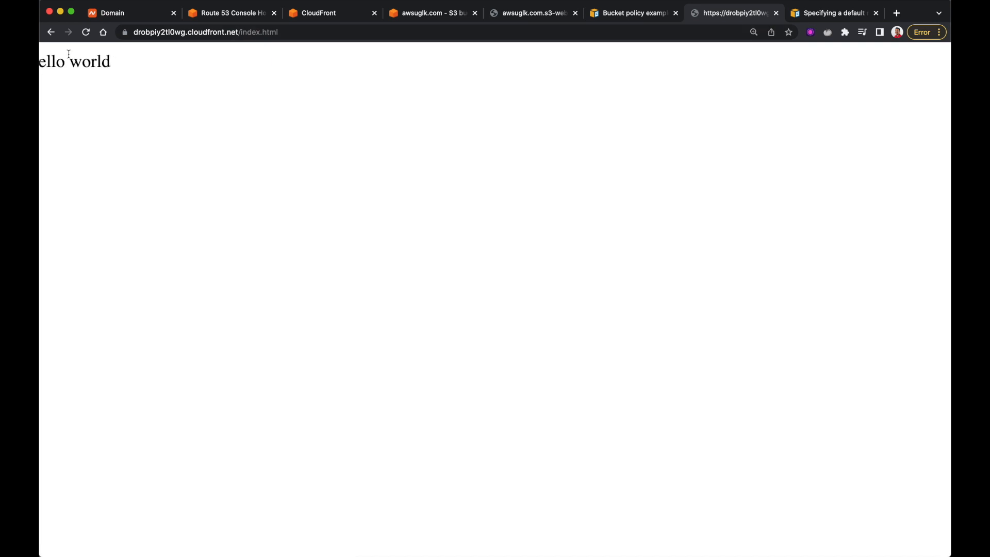
# Return to the console and bring up distribution EAV2TKXRI566L's details
pyautogui.moveTo(238, 31); pyautogui.dragTo(281, 32)
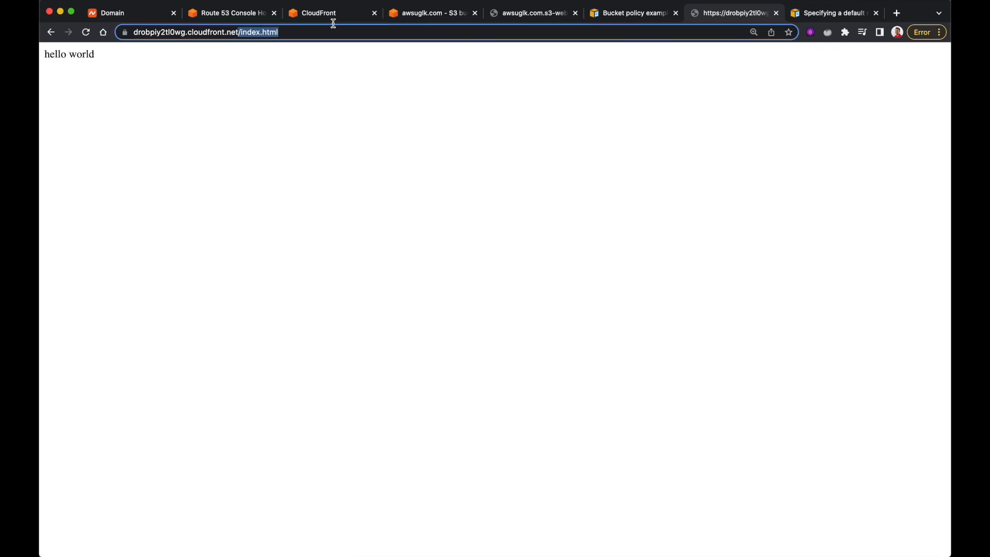
pyautogui.click(357, 91)
pyautogui.click(333, 13)
pyautogui.click(649, 130)
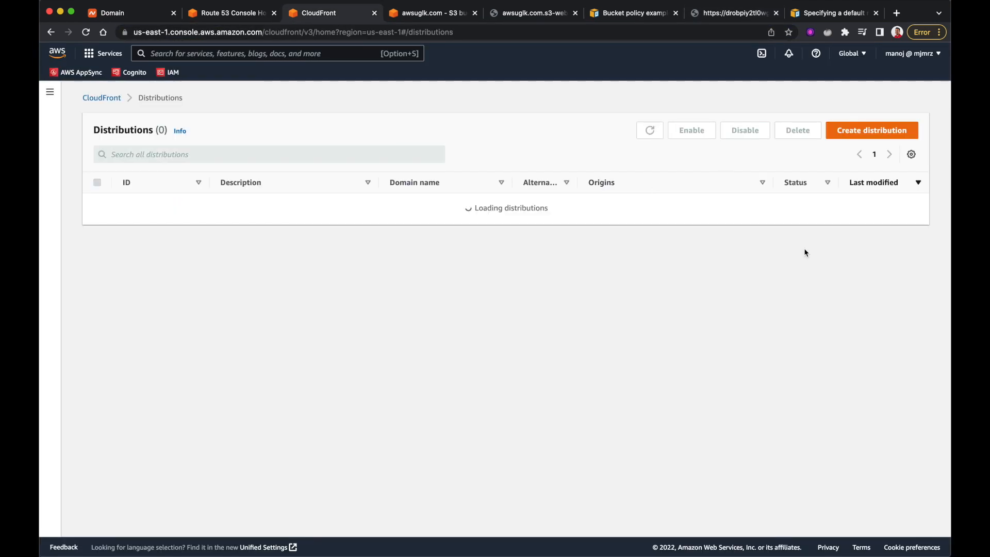
pyautogui.click(150, 204)
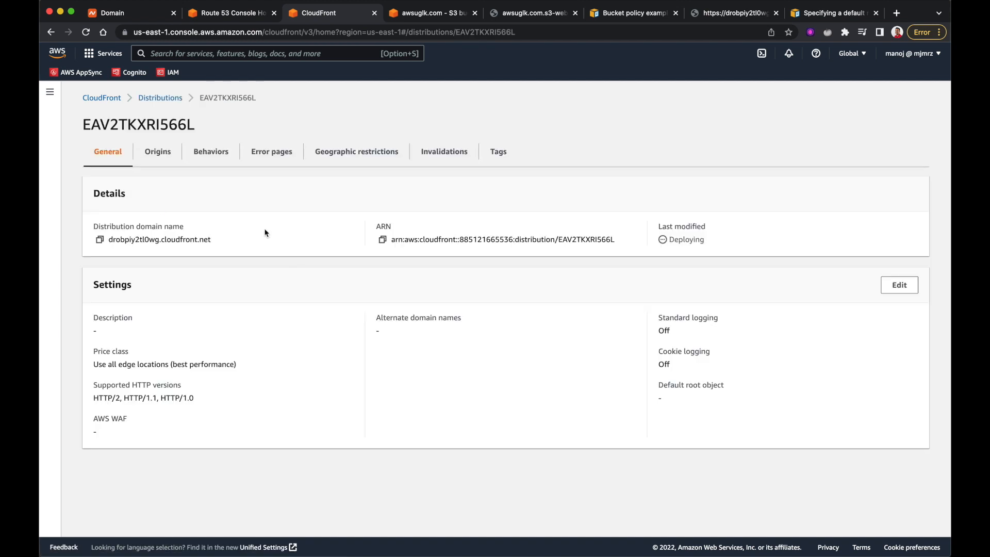
pyautogui.doubleClick(113, 284)
# Set the distribution's default root object to index.html and save the settings
pyautogui.click(899, 285)
pyautogui.scroll(-3, 130, 244)
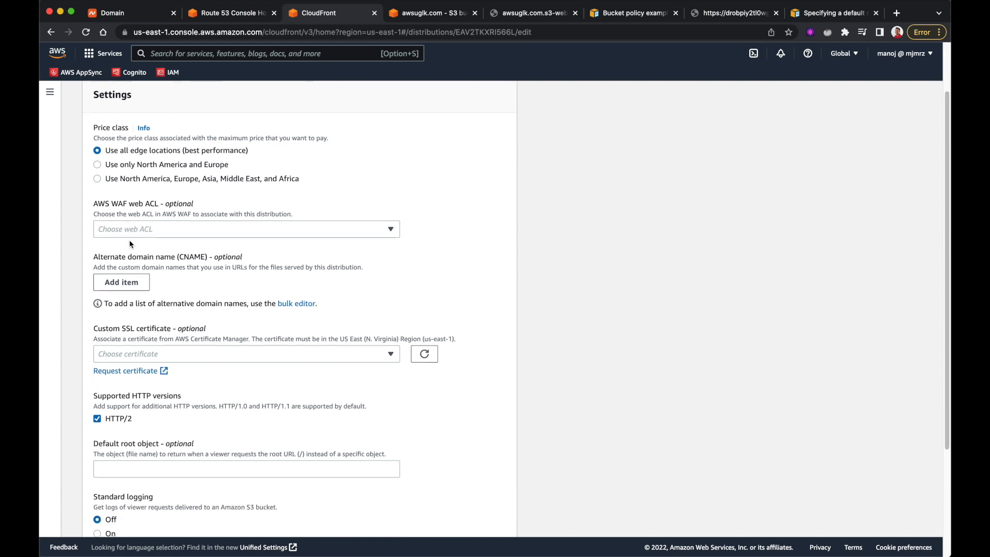
pyautogui.scroll(-2, 130, 243)
pyautogui.doubleClick(93, 336)
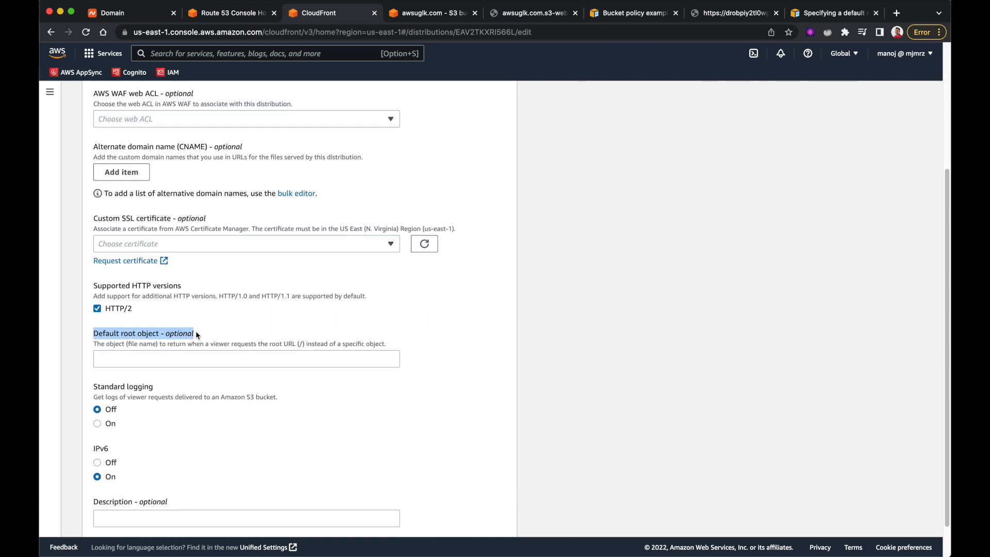
pyautogui.click(160, 359)
pyautogui.write('index.html')
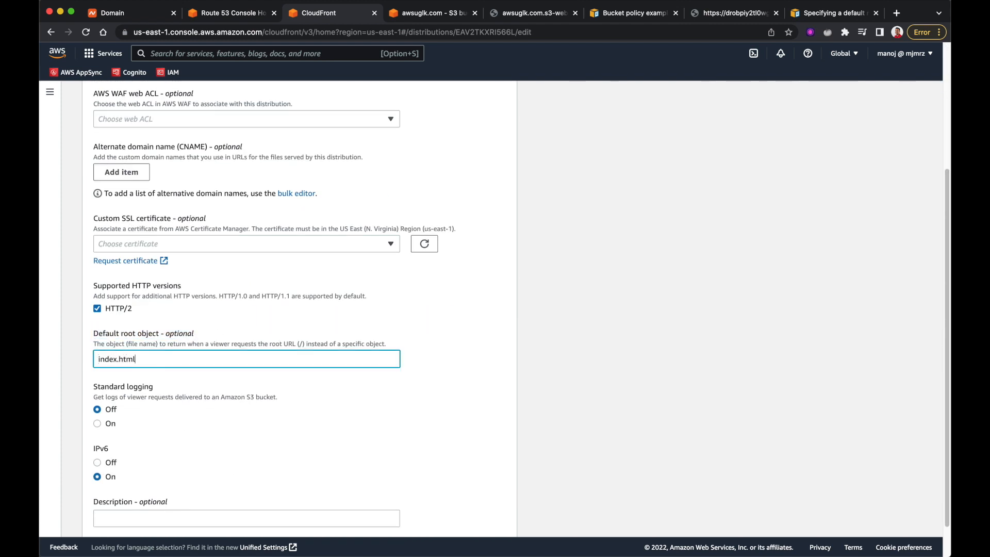
pyautogui.scroll(-1, 369, 461)
pyautogui.click(480, 516)
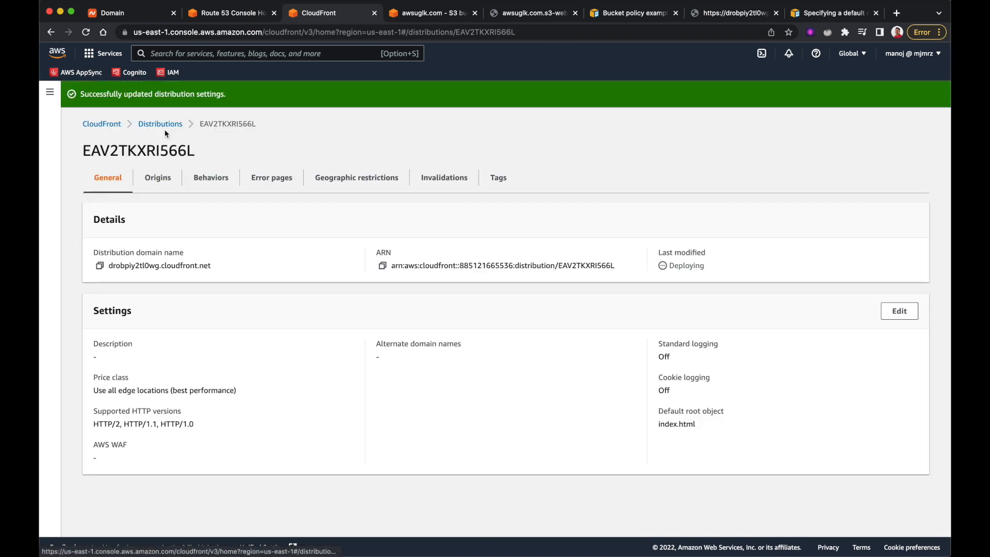
pyautogui.click(160, 124)
# Load the bare cloudfront.net root address and check the distribution's deployment status
pyautogui.click(649, 130)
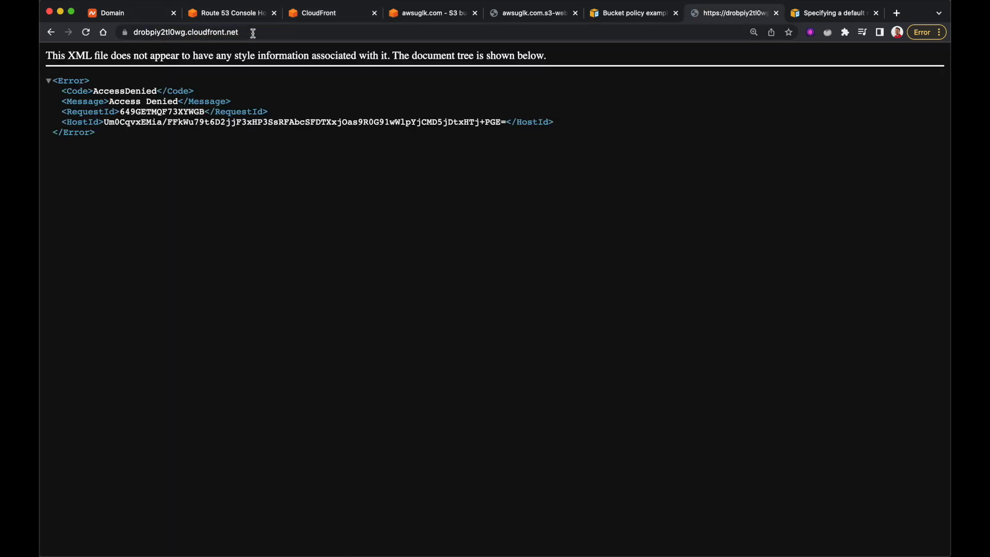
pyautogui.click(252, 32)
pyautogui.press('Return')
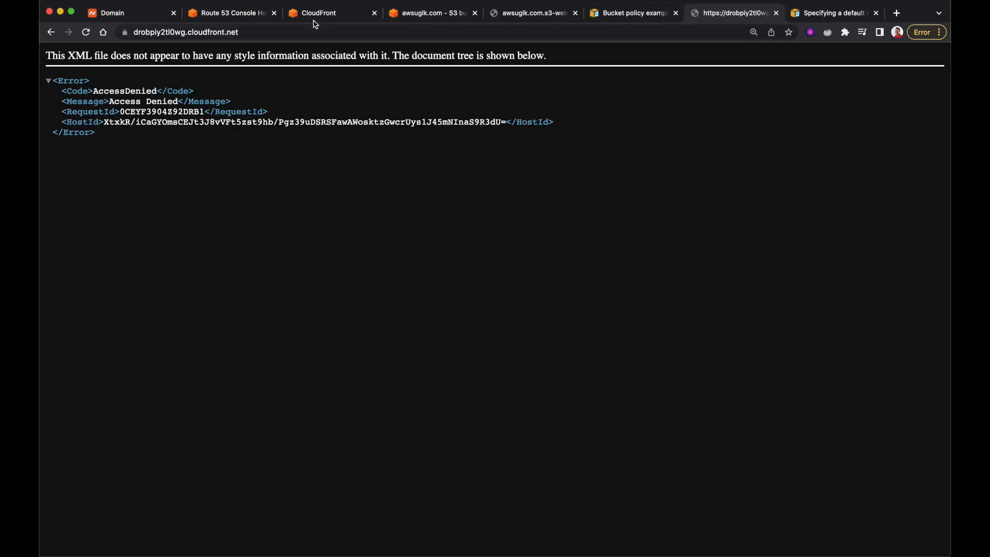
pyautogui.click(319, 13)
pyautogui.doubleClick(879, 204)
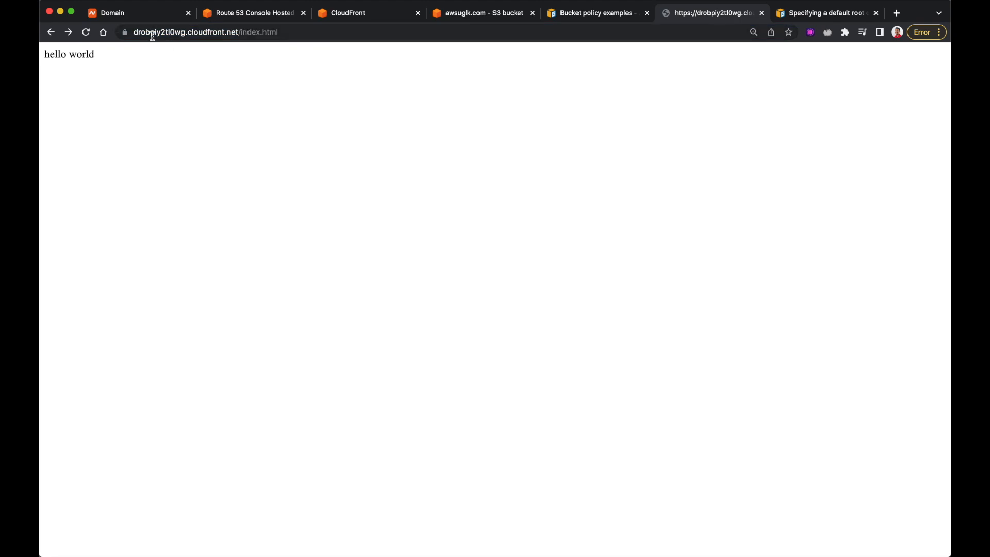
# Reload until the root address serves hello world, then reopen the distribution's details
pyautogui.click(348, 12)
pyautogui.click(649, 130)
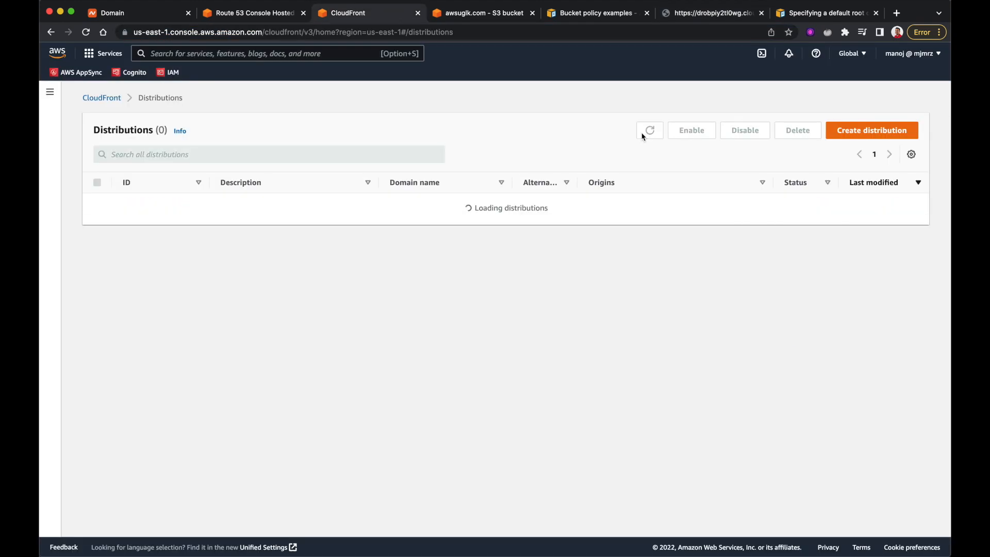
pyautogui.doubleClick(876, 203)
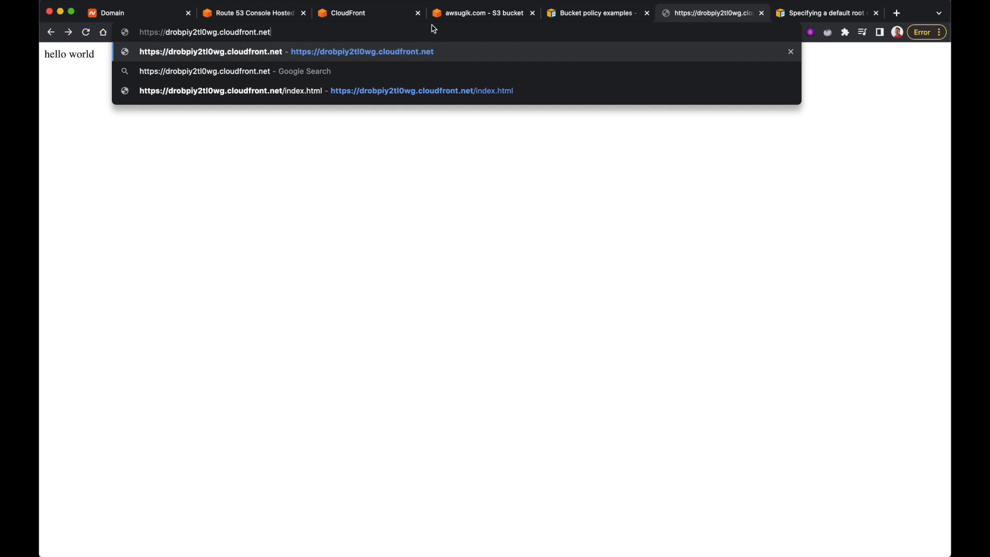
pyautogui.press('Return')
pyautogui.click(248, 32)
pyautogui.click(157, 77)
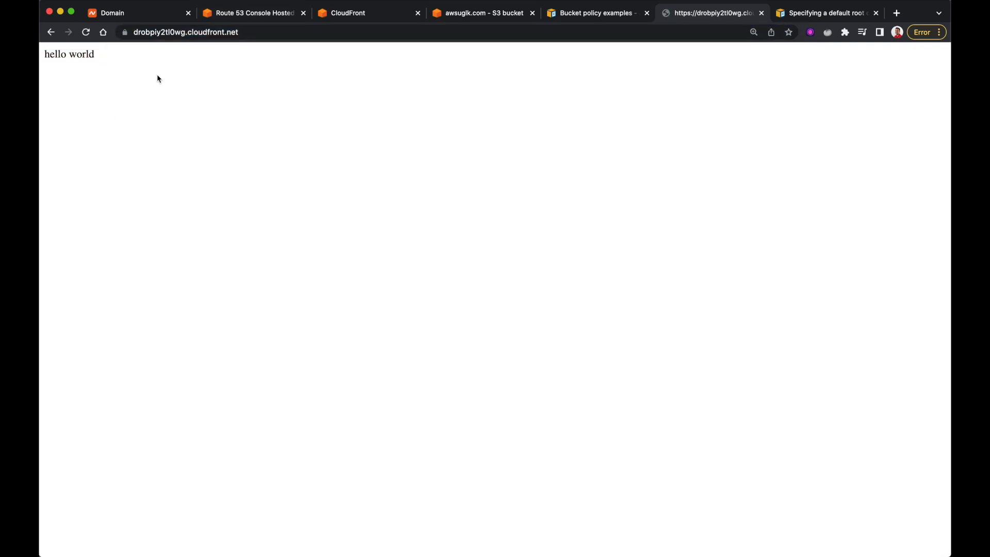
pyautogui.click(354, 12)
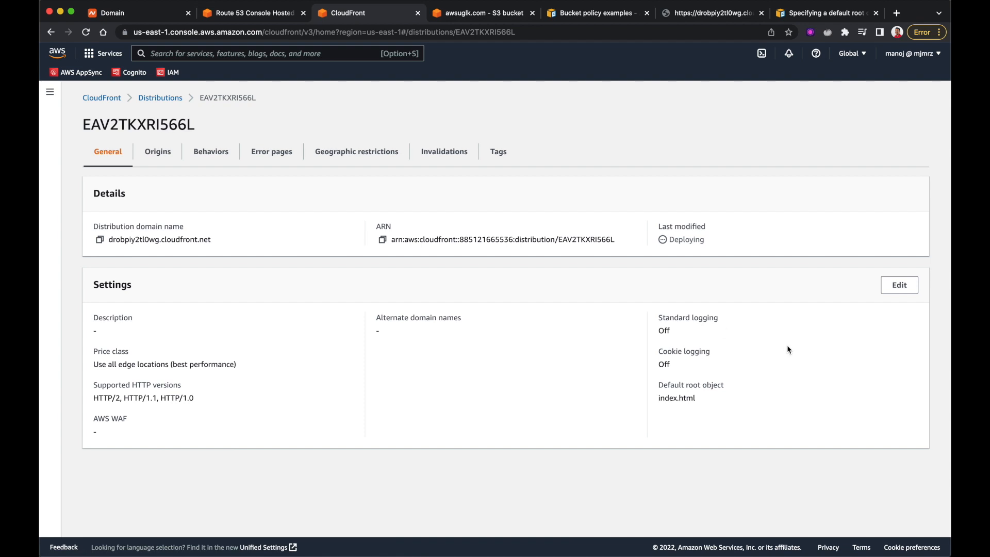
# Edit the distribution, scroll to Custom SSL certificate, and launch Certificate Manager in a new tab
pyautogui.click(899, 284)
pyautogui.scroll(-3, 376, 262)
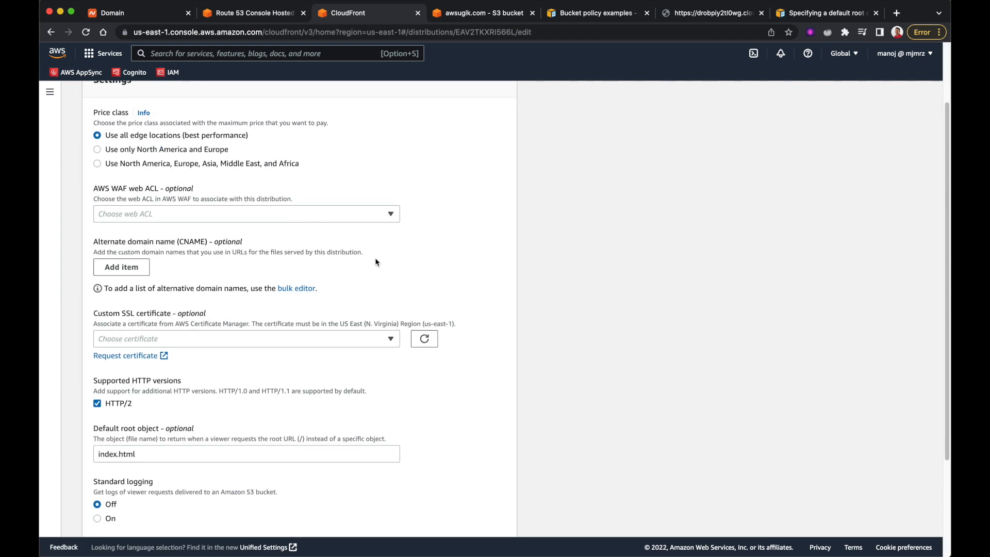
pyautogui.moveTo(93, 263); pyautogui.dragTo(129, 264)
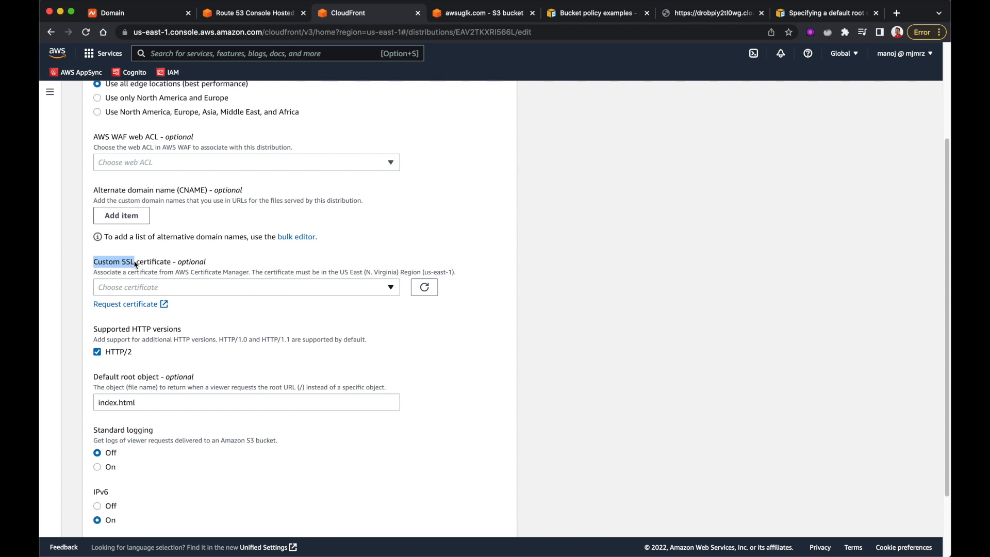
pyautogui.click(135, 264)
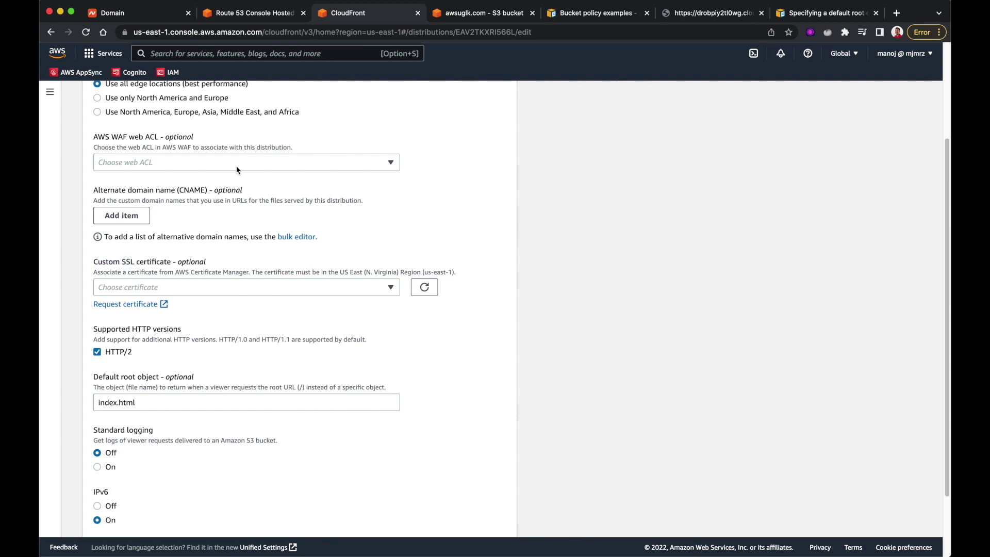
pyautogui.click(183, 54)
pyautogui.write('acm')
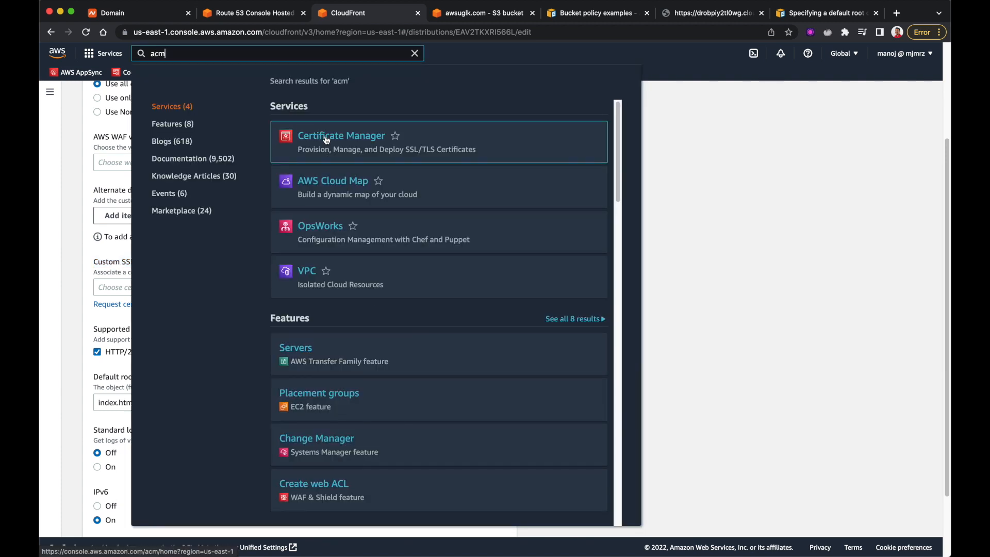
pyautogui.rightClick(333, 137)
pyautogui.click(374, 141)
pyautogui.click(686, 226)
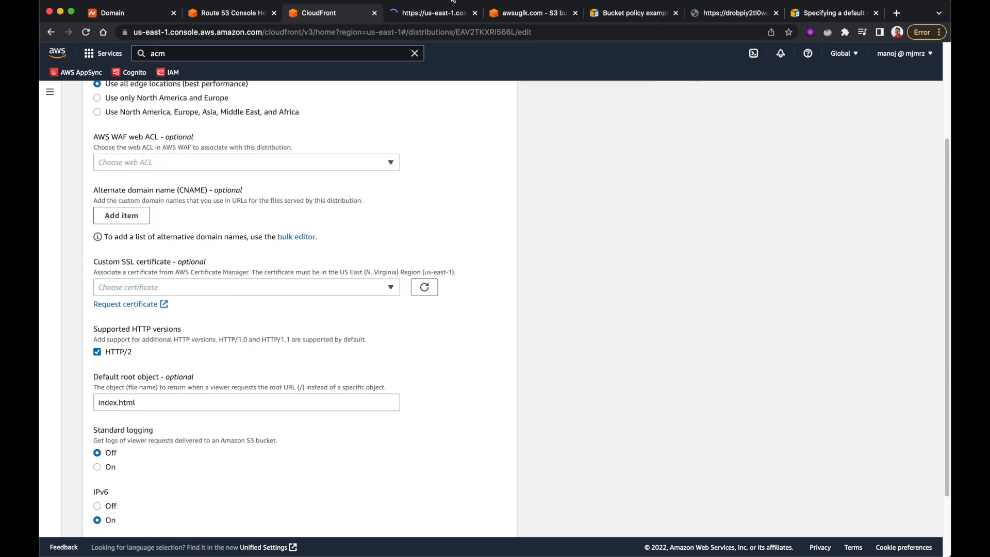
pyautogui.click(433, 13)
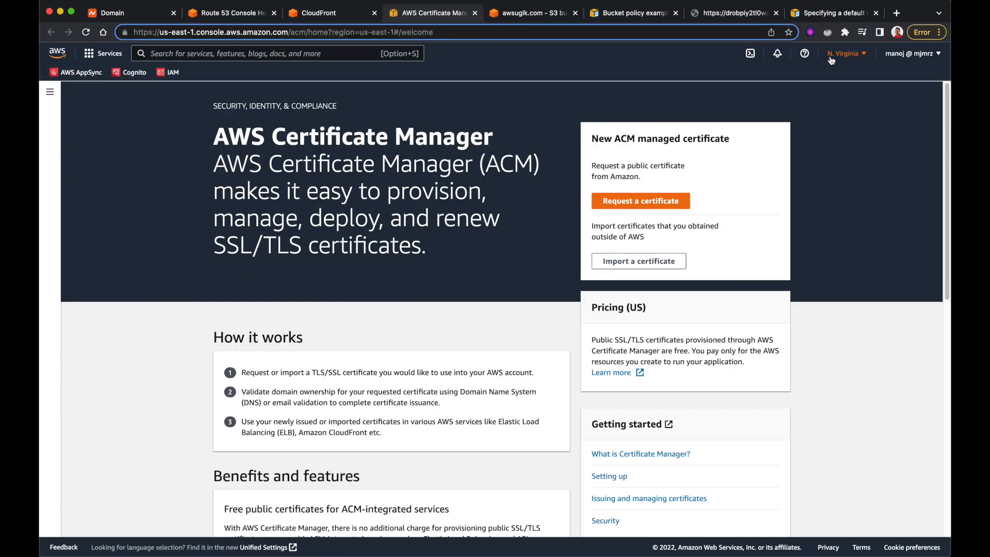
# Begin a public certificate request in ACM and reach the domain name field
pyautogui.moveTo(358, 33); pyautogui.dragTo(395, 32)
pyautogui.click(640, 201)
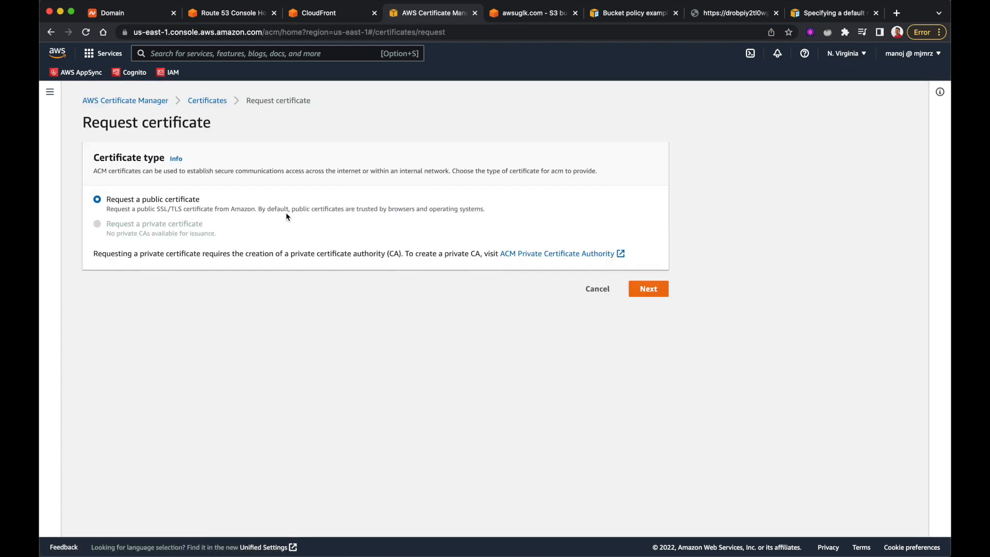
pyautogui.click(648, 288)
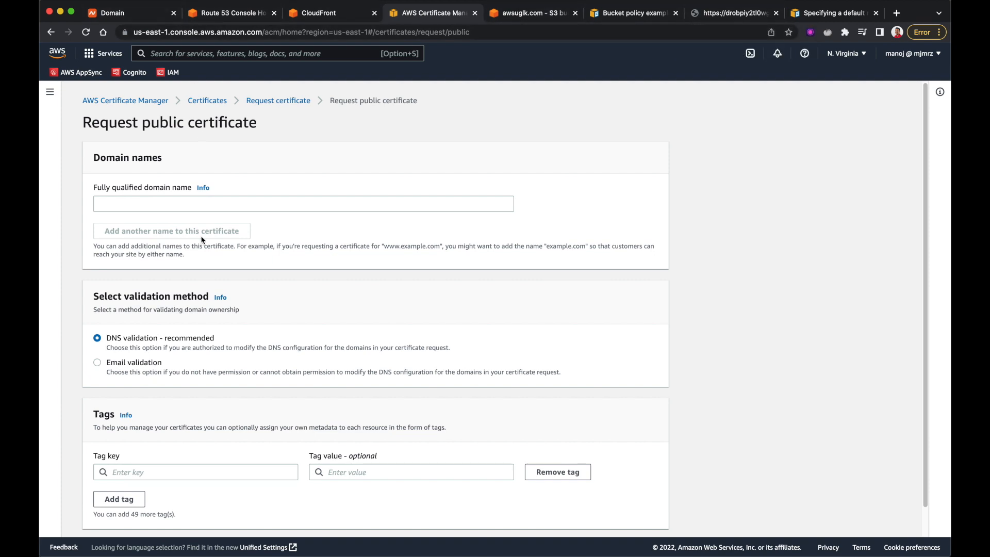
pyautogui.click(179, 206)
pyautogui.write('awsgu')
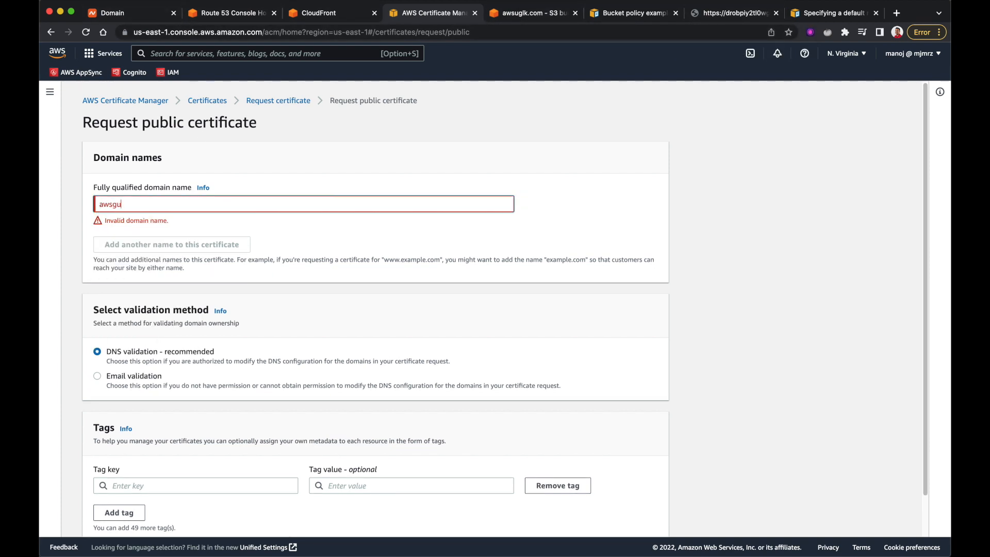
pyautogui.press('BackSpace')
pyautogui.press('BackSpace')
pyautogui.write('uglk.com')
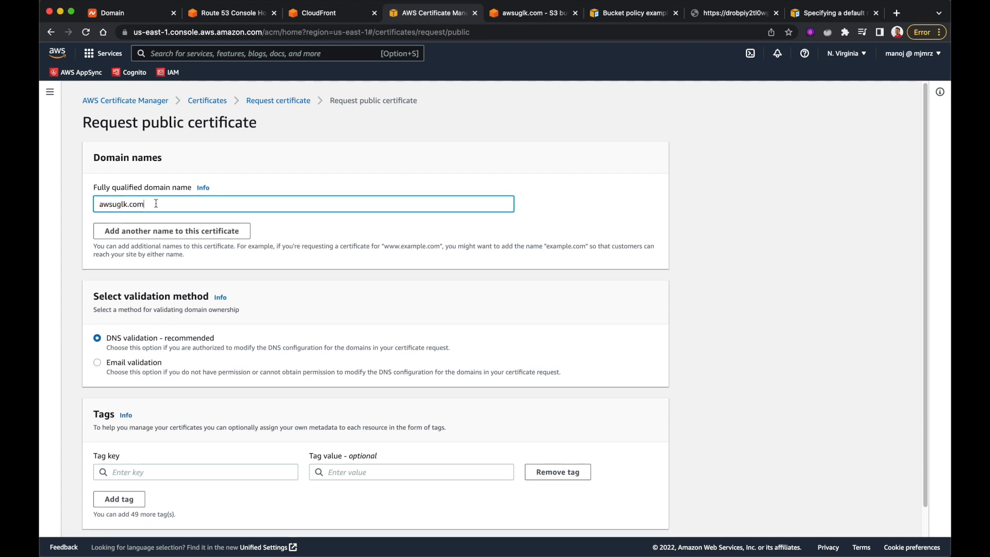
# Confirm the domain in Route 53, then submit the request for awsuglk.com with DNS validation
pyautogui.click(232, 13)
pyautogui.moveTo(84, 125); pyautogui.dragTo(173, 135)
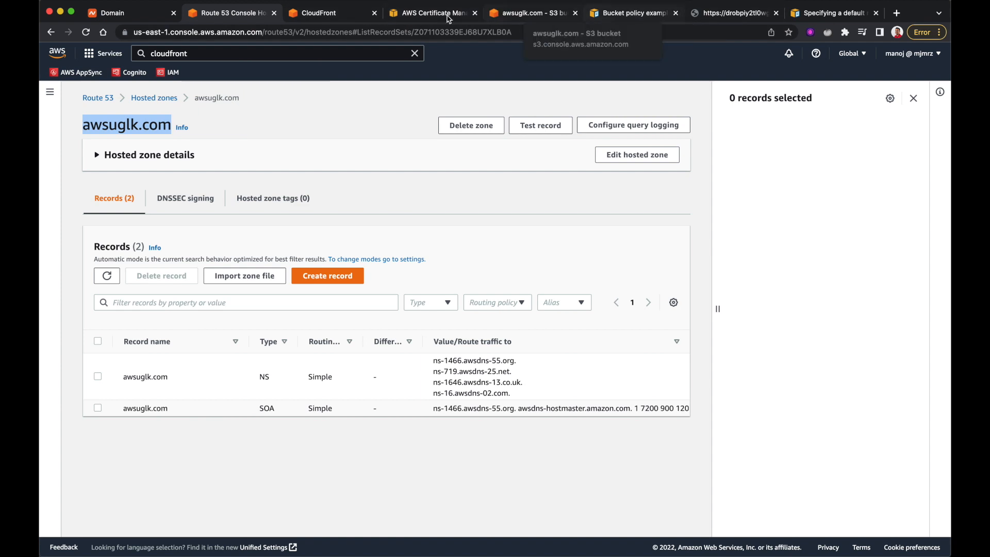
pyautogui.click(429, 12)
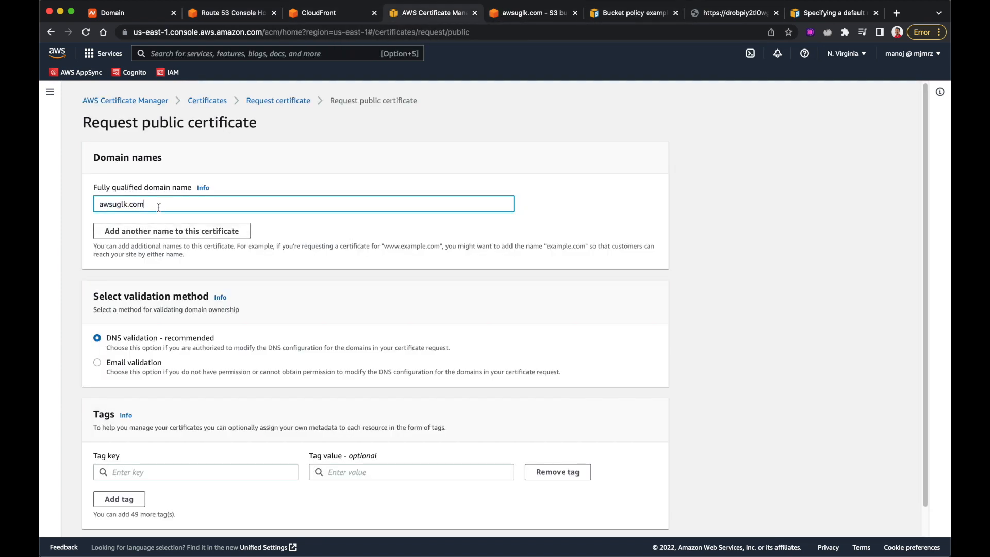
pyautogui.scroll(-1, 344, 307)
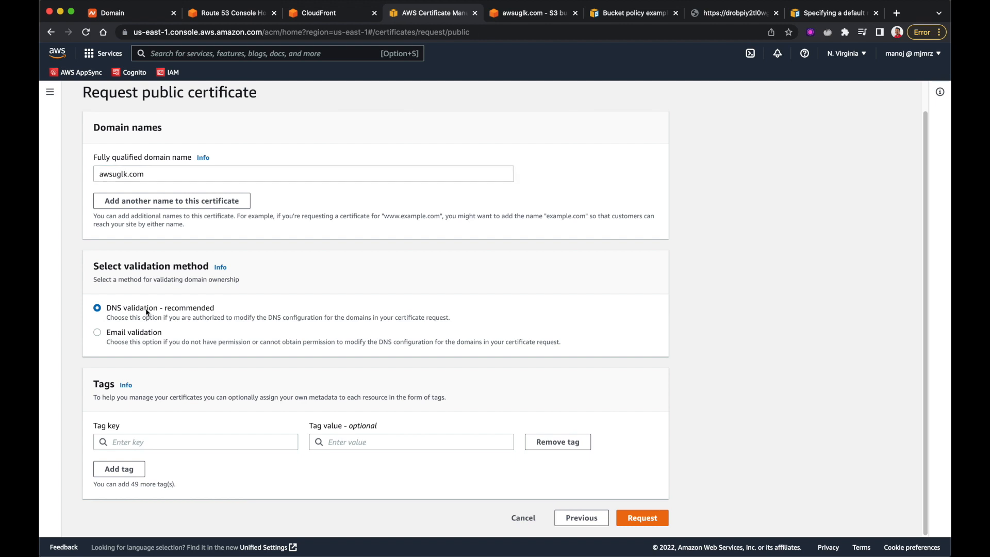
pyautogui.click(641, 518)
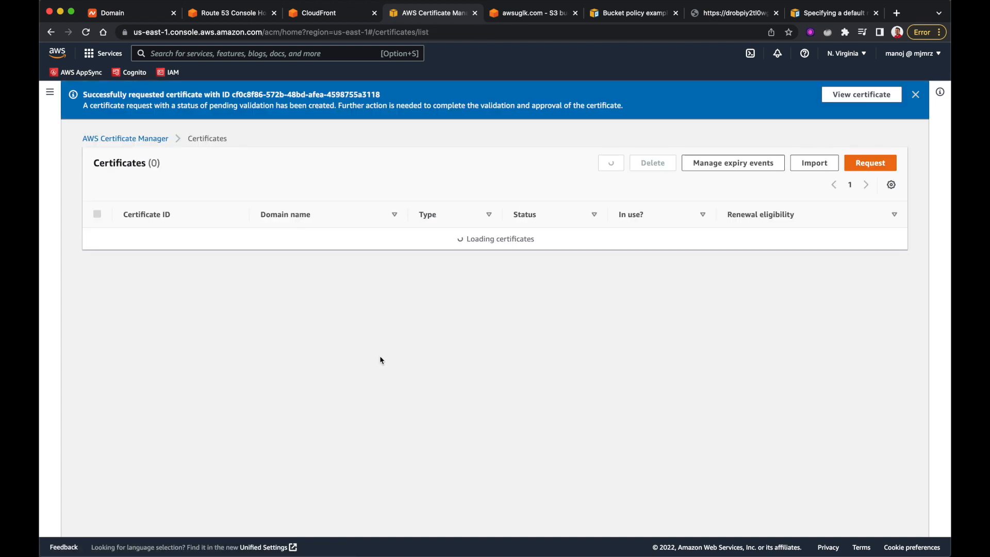
# Create the DNS validation records in Route 53 from the awsuglk.com certificate page
pyautogui.click(167, 236)
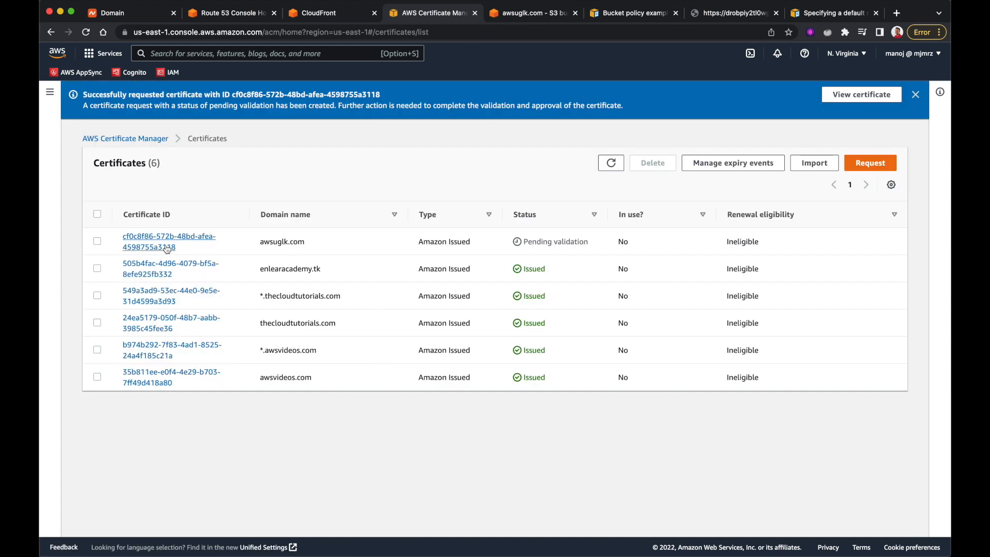
pyautogui.scroll(-1, 635, 297)
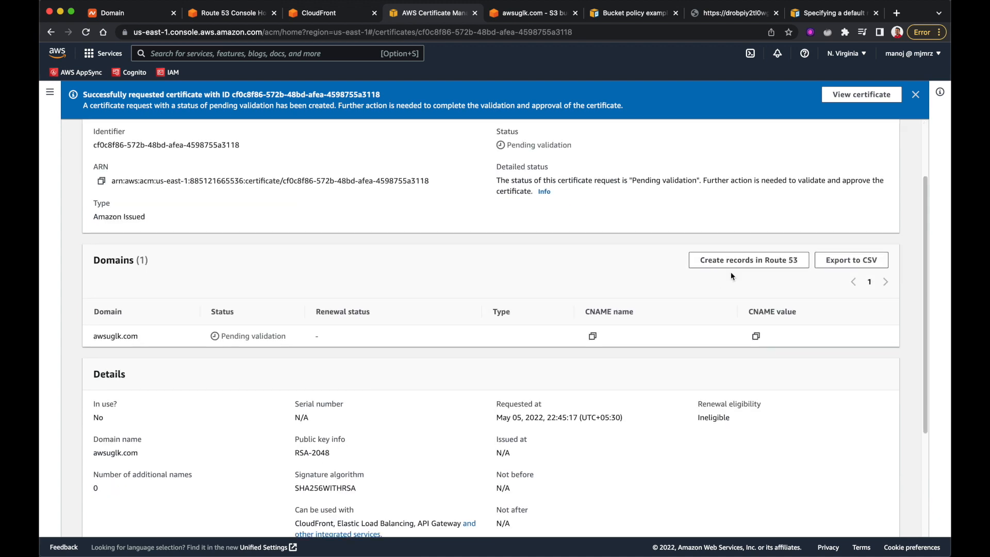
pyautogui.click(748, 260)
pyautogui.click(628, 287)
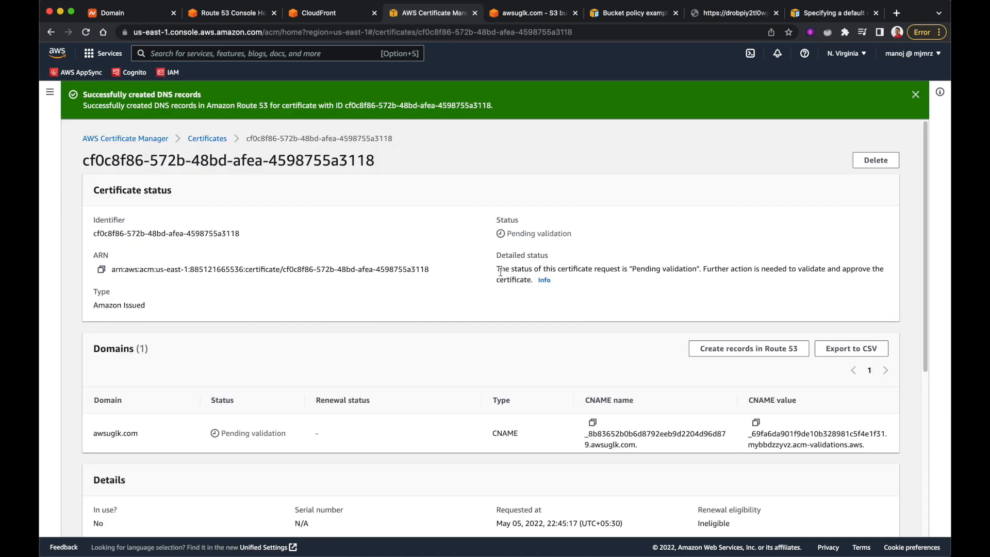
# Refresh the hosted zone records and verify the new CNAME validation record exists
pyautogui.click(232, 13)
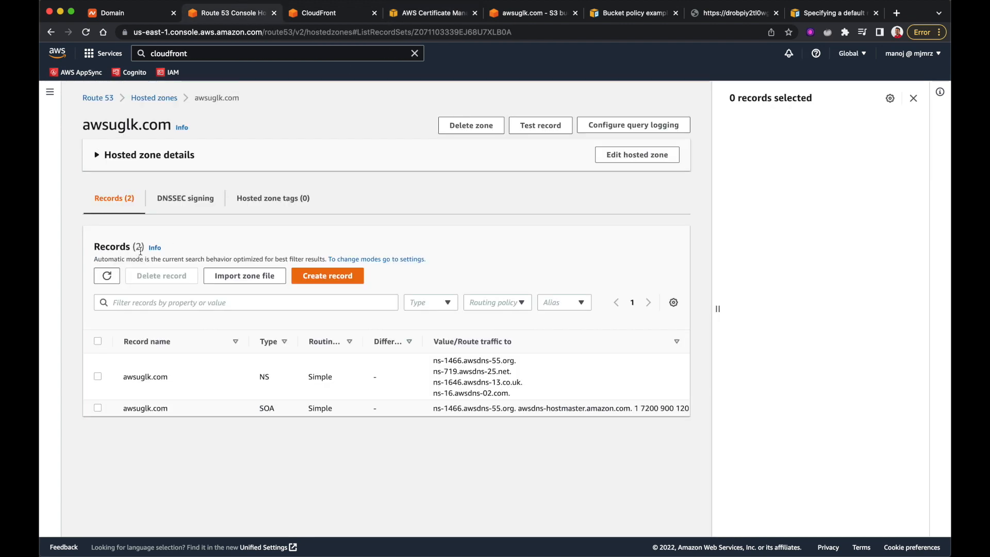
pyautogui.click(108, 275)
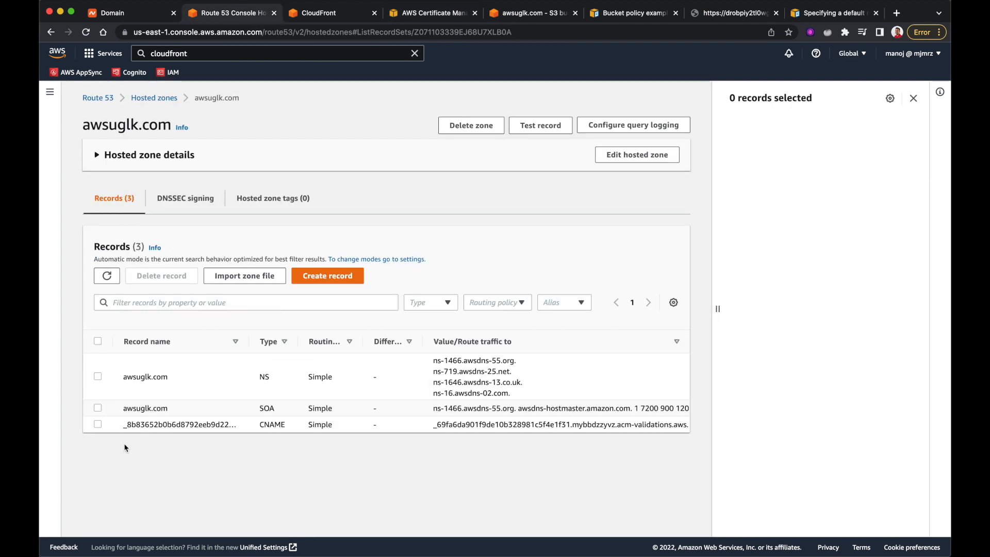
pyautogui.moveTo(124, 427); pyautogui.dragTo(430, 441)
pyautogui.doubleClick(273, 426)
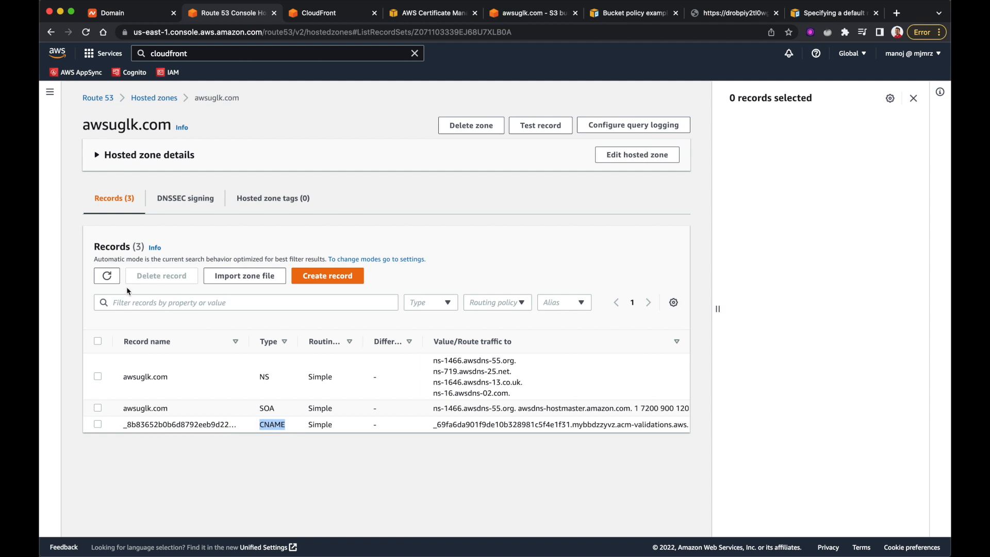
pyautogui.click(108, 275)
# Refresh the ACM certificates list until awsuglk.com shows status Issued
pyautogui.click(432, 12)
pyautogui.click(206, 138)
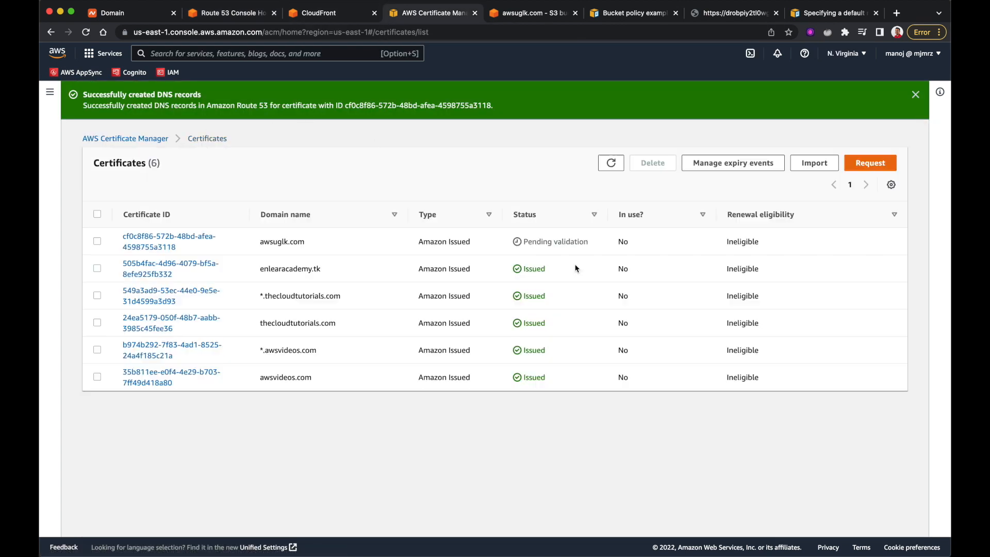
pyautogui.click(610, 163)
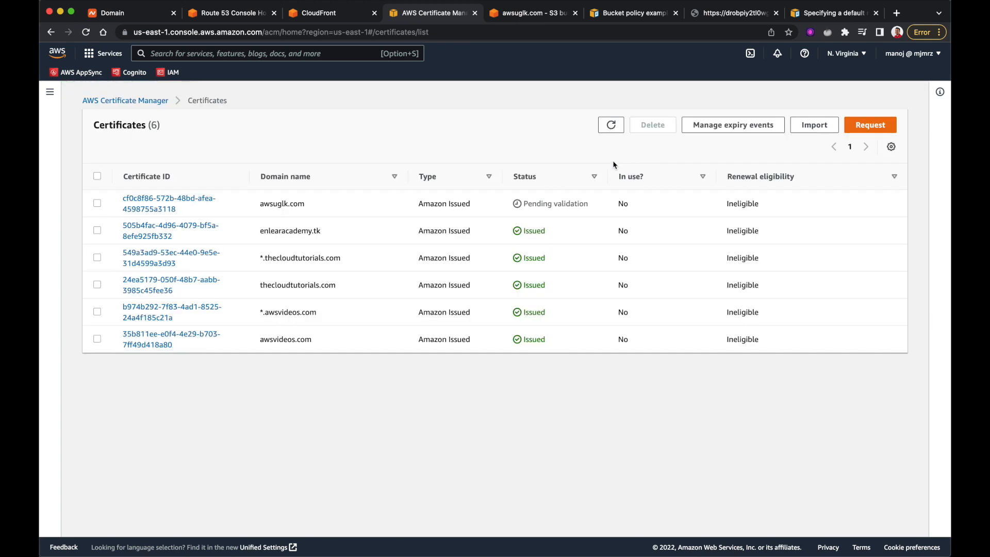
pyautogui.click(232, 13)
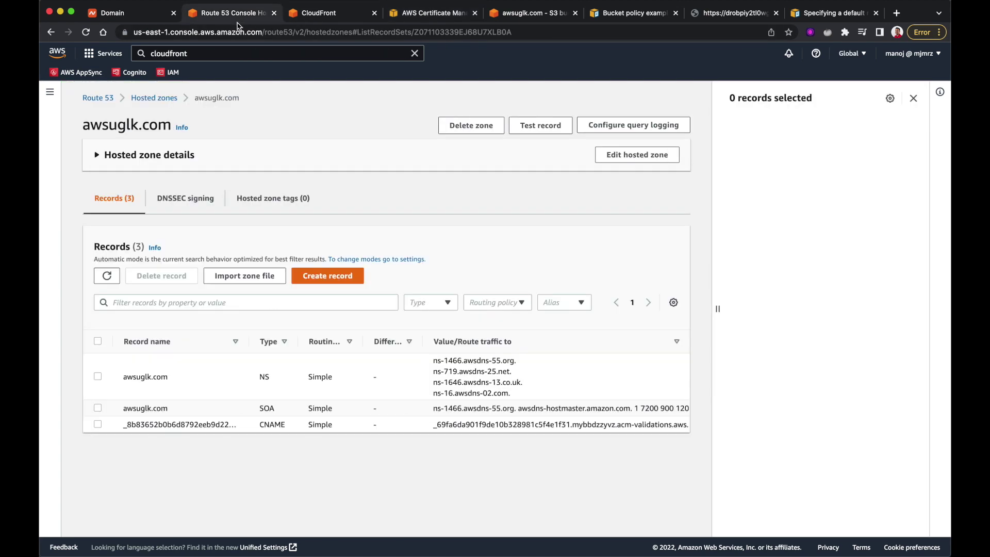
pyautogui.click(106, 276)
pyautogui.click(319, 13)
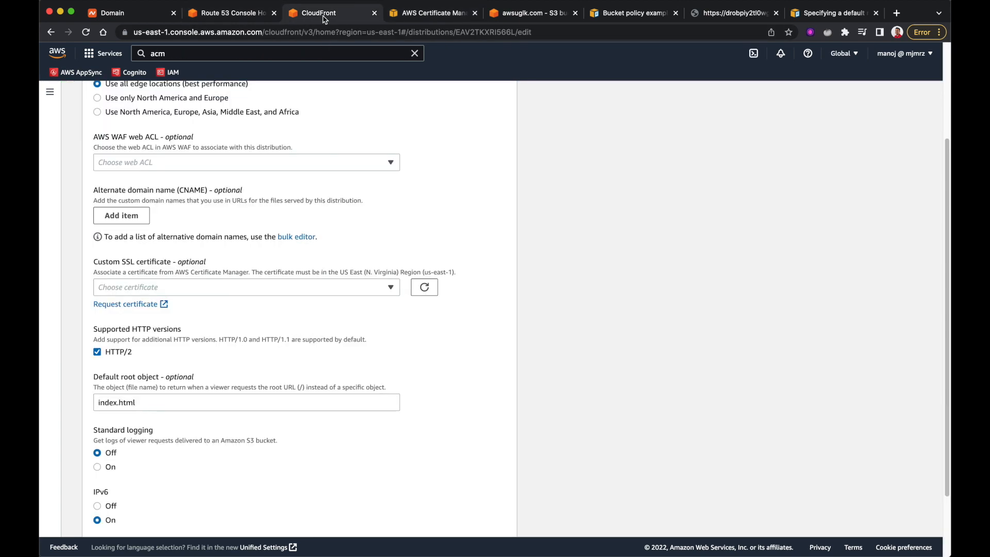
pyautogui.click(428, 12)
pyautogui.click(611, 124)
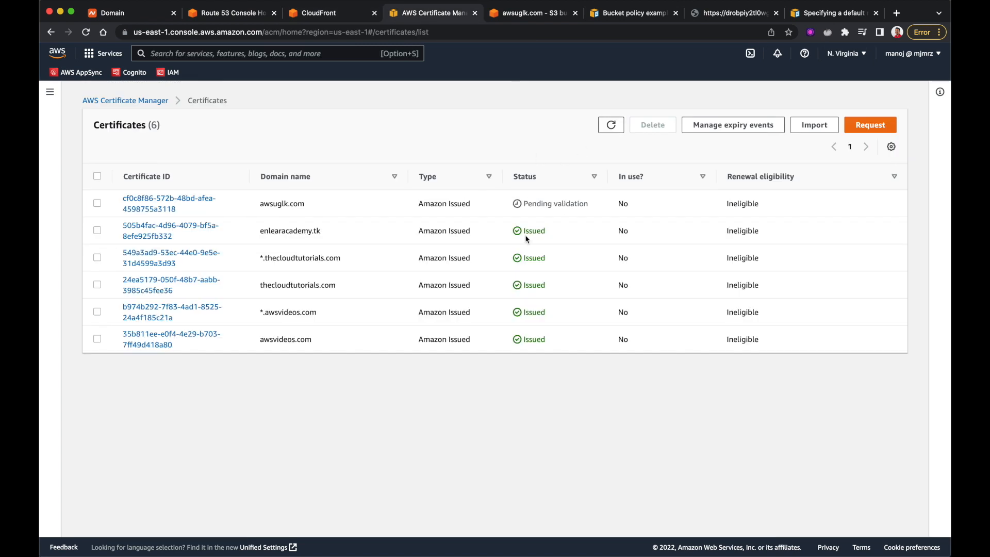
pyautogui.click(611, 125)
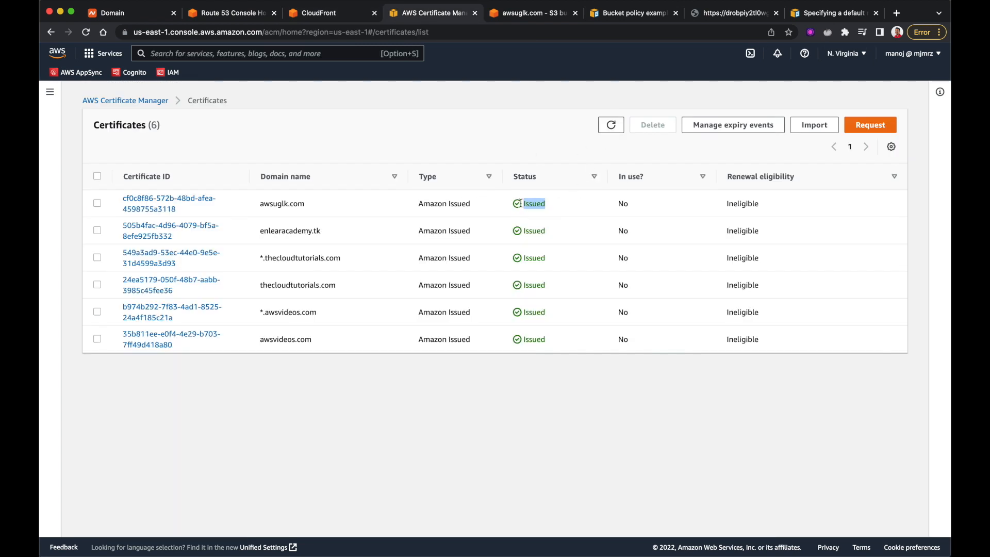
pyautogui.click(560, 387)
# Select the awsuglk.com certificate as the distribution's custom SSL certificate
pyautogui.click(321, 14)
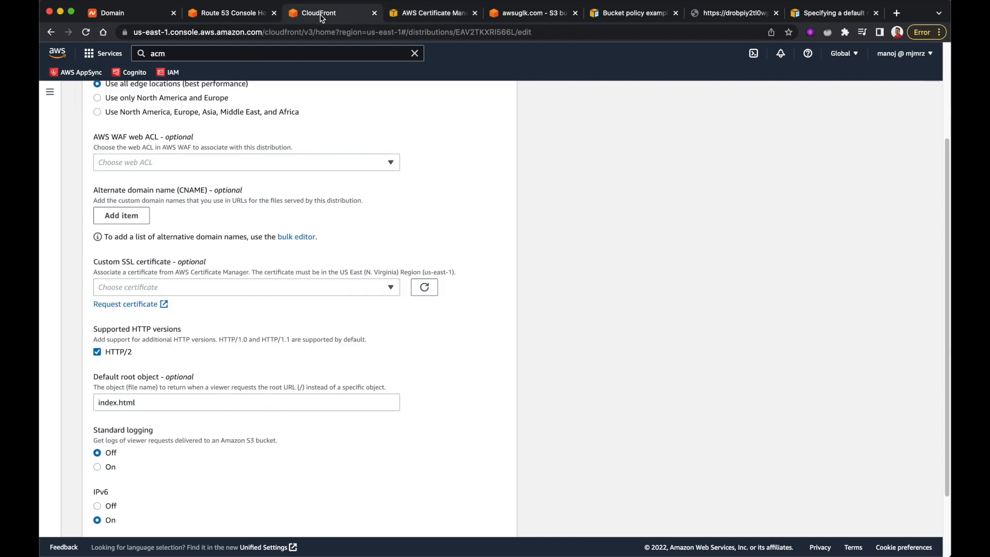
pyautogui.scroll(1, 288, 253)
pyautogui.moveTo(94, 301); pyautogui.dragTo(136, 301)
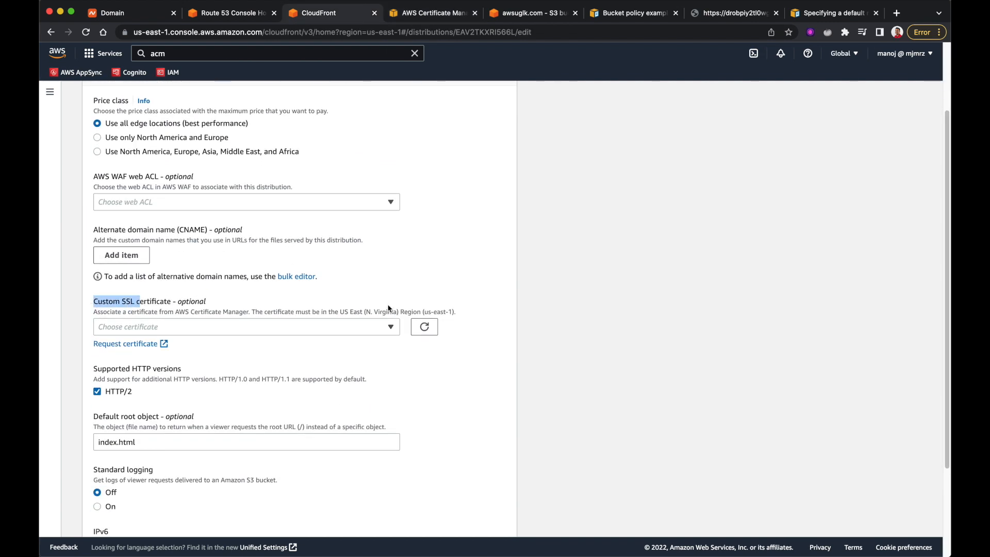
pyautogui.click(425, 327)
pyautogui.click(387, 327)
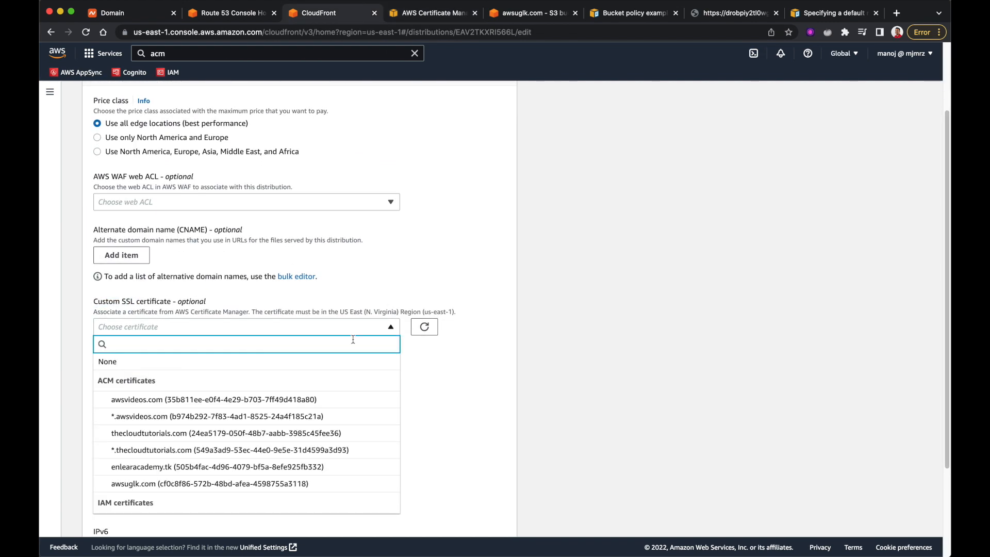
pyautogui.click(145, 484)
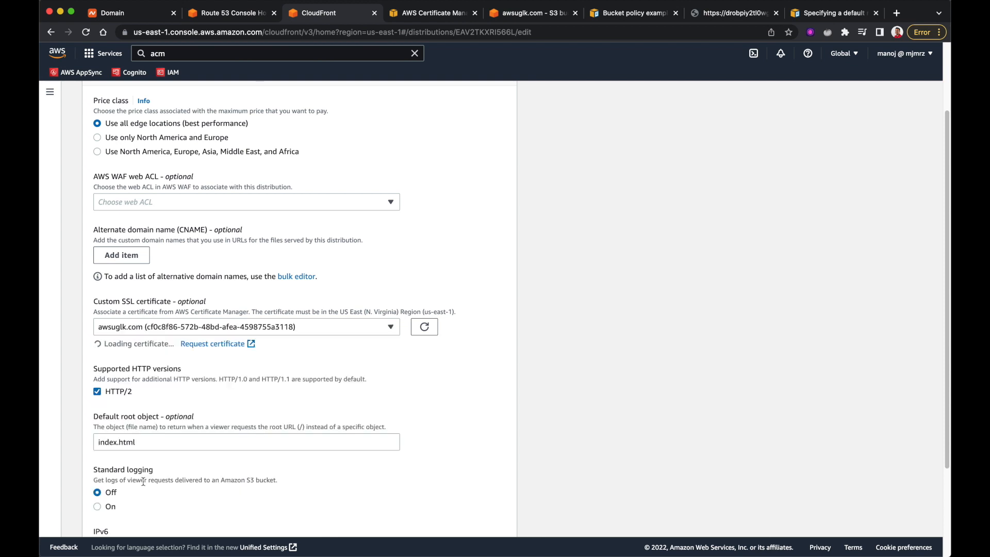
pyautogui.scroll(-1, 210, 479)
pyautogui.scroll(-3, 209, 479)
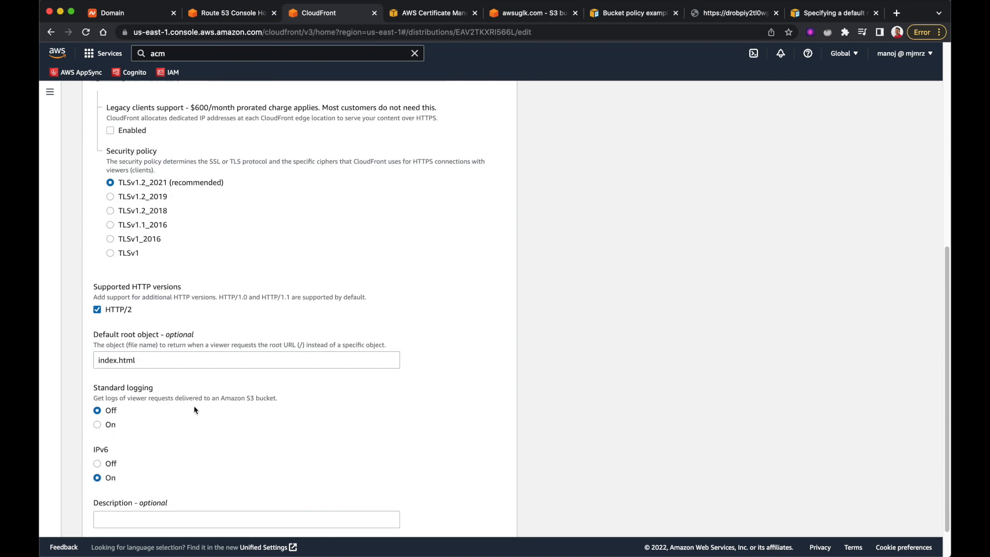
pyautogui.scroll(-3, 209, 386)
# Save the certificate change and reopen the distribution settings editor
pyautogui.click(487, 517)
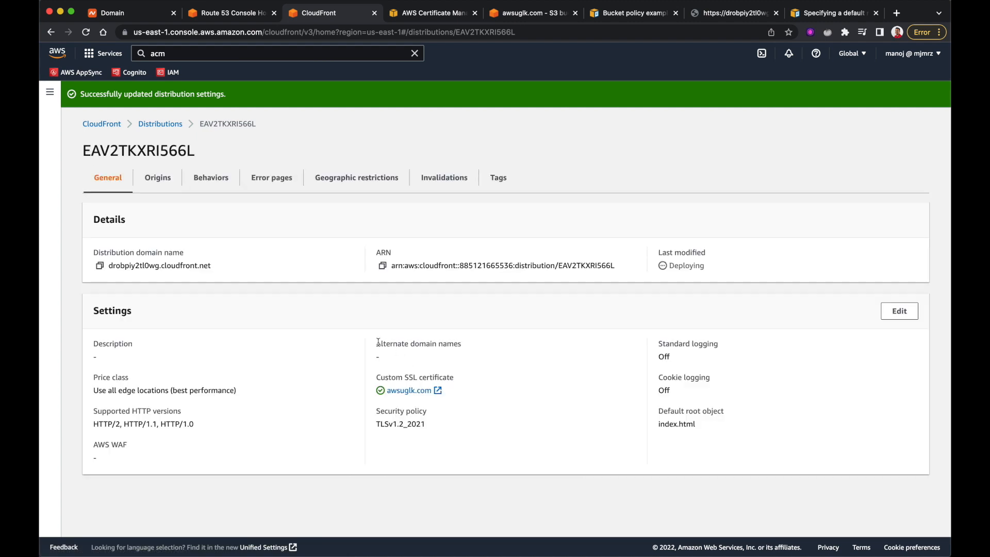
pyautogui.moveTo(376, 343); pyautogui.dragTo(462, 345)
pyautogui.click(898, 310)
pyautogui.scroll(-2, 237, 229)
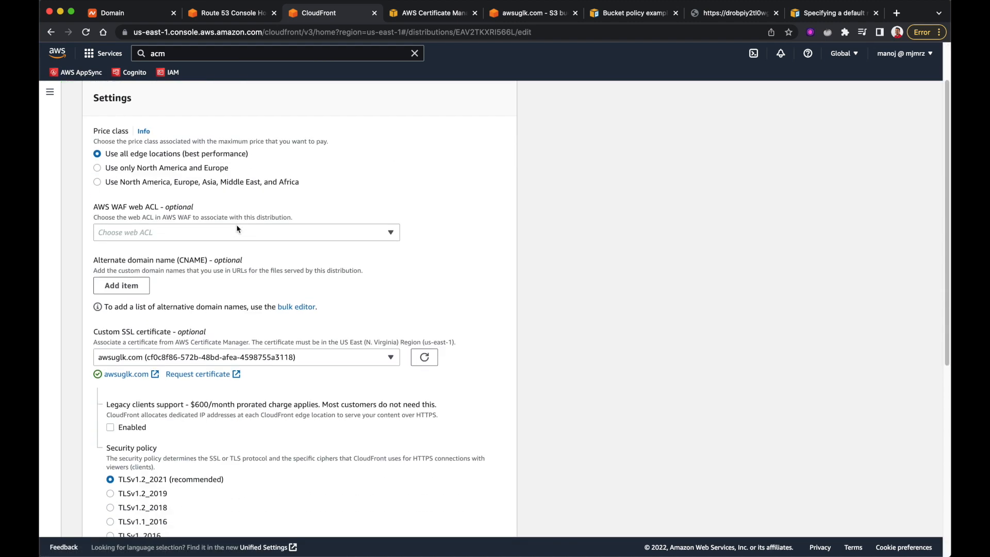
# Add awsuglk.com as an alternate domain name and remove the empty extra entry
pyautogui.click(122, 286)
pyautogui.write('awsuglk.com')
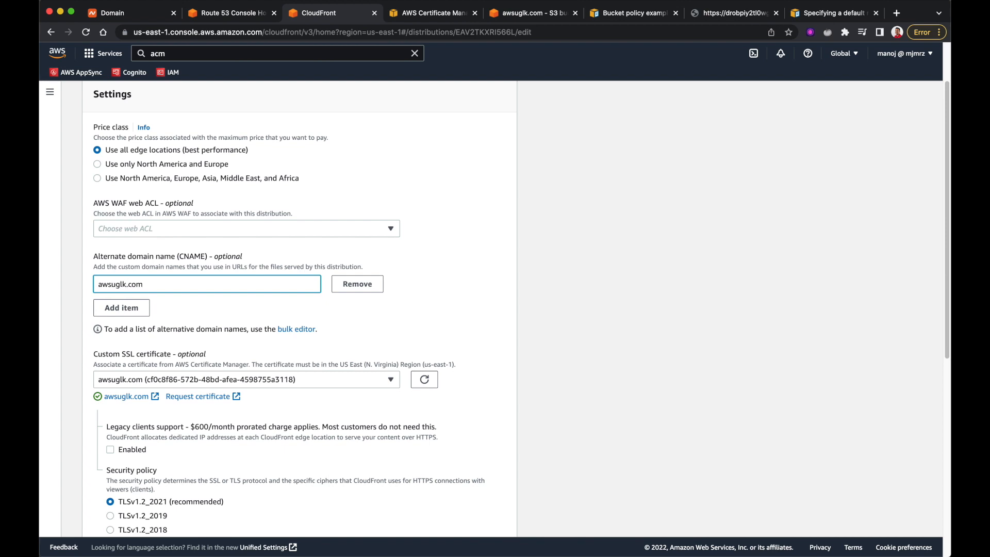
pyautogui.click(120, 307)
pyautogui.scroll(-5, 397, 366)
pyautogui.scroll(-5, 408, 380)
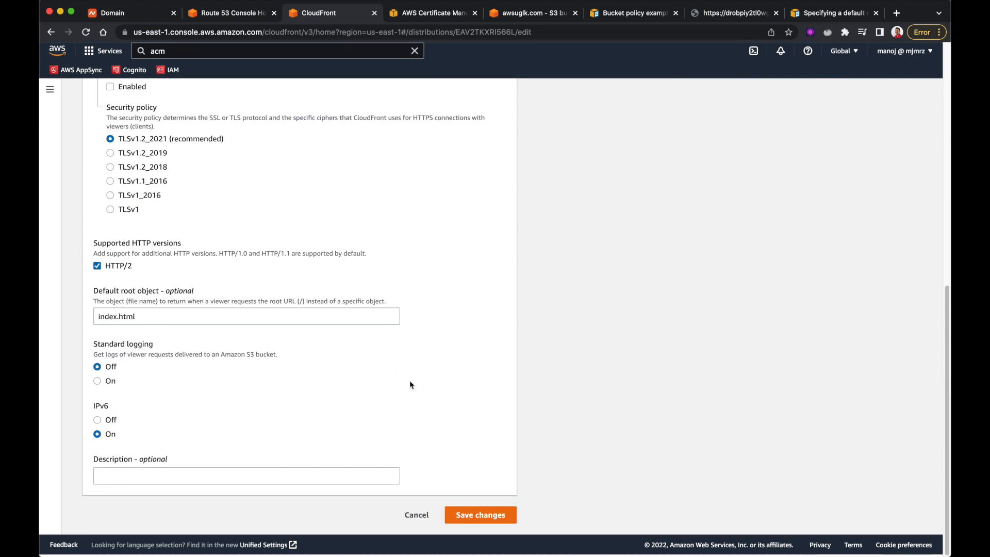
pyautogui.click(480, 528)
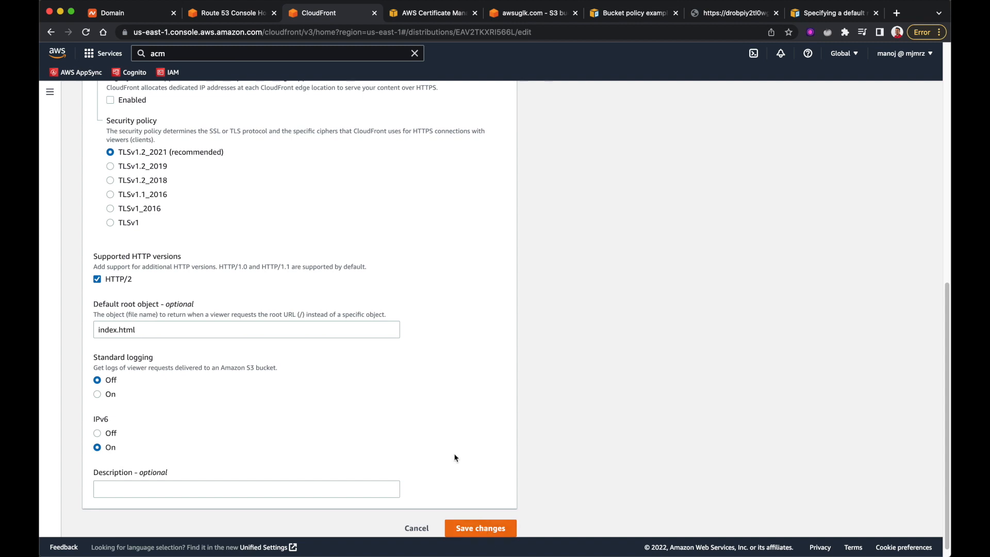
pyautogui.click(357, 381)
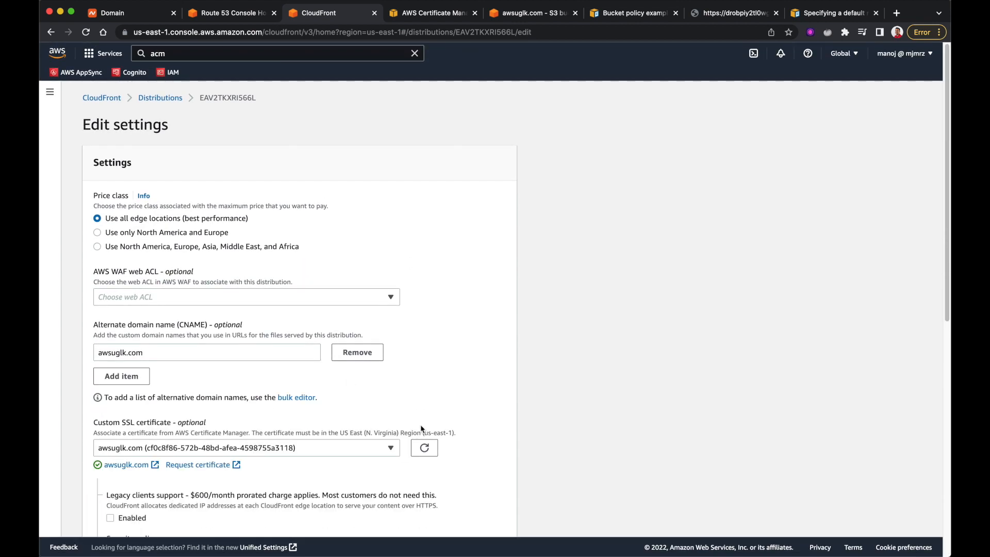
pyautogui.scroll(-10, 426, 430)
# Save the alternate domain name and return to the distributions list
pyautogui.click(480, 528)
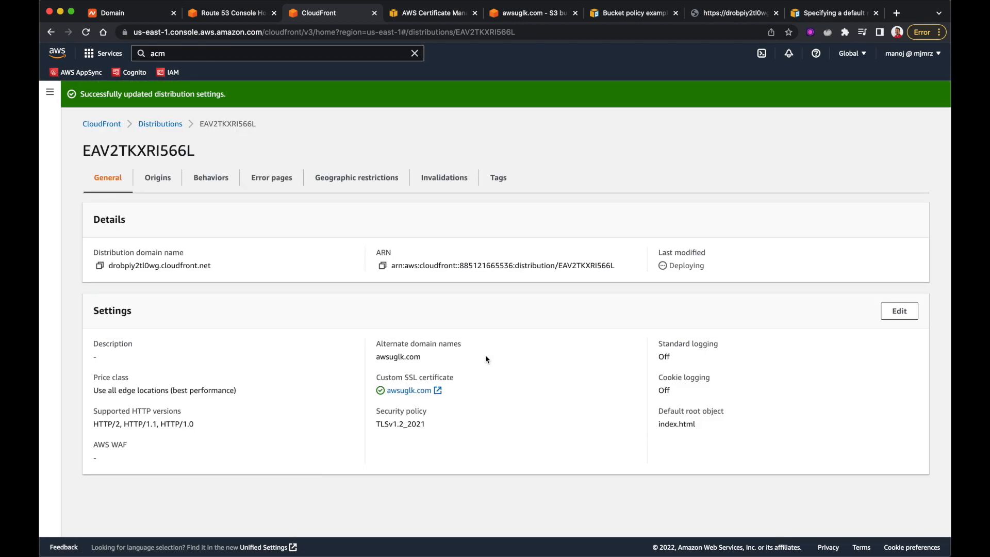
pyautogui.doubleClick(398, 356)
pyautogui.click(468, 375)
pyautogui.click(160, 124)
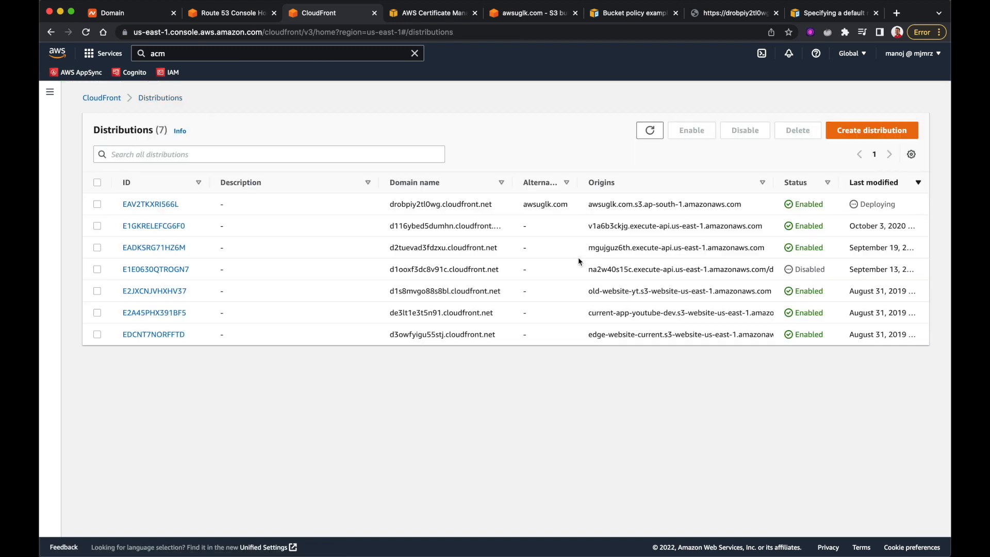
# Visit awsuglk.com in a new tab, which cannot be reached
pyautogui.click(897, 12)
pyautogui.write('awsuglk')
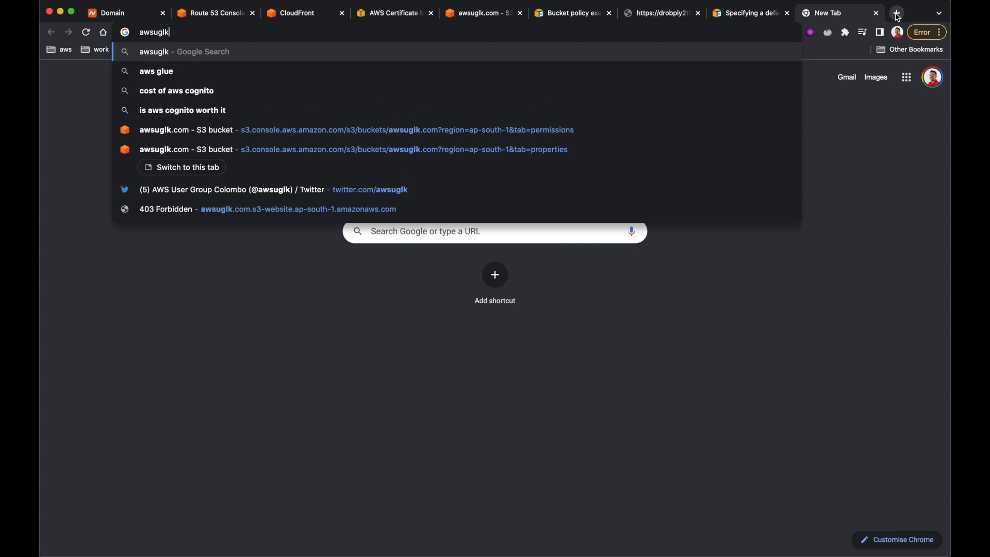
pyautogui.write('.com')
pyautogui.press('Return')
pyautogui.click(203, 32)
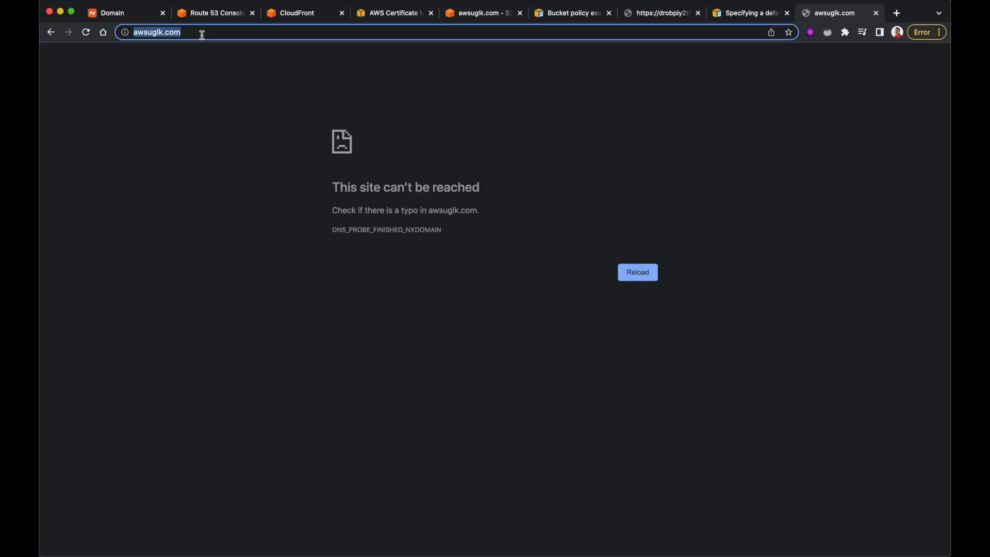
# Reload the CloudFront distributions list to watch the Deploying status update
pyautogui.click(298, 12)
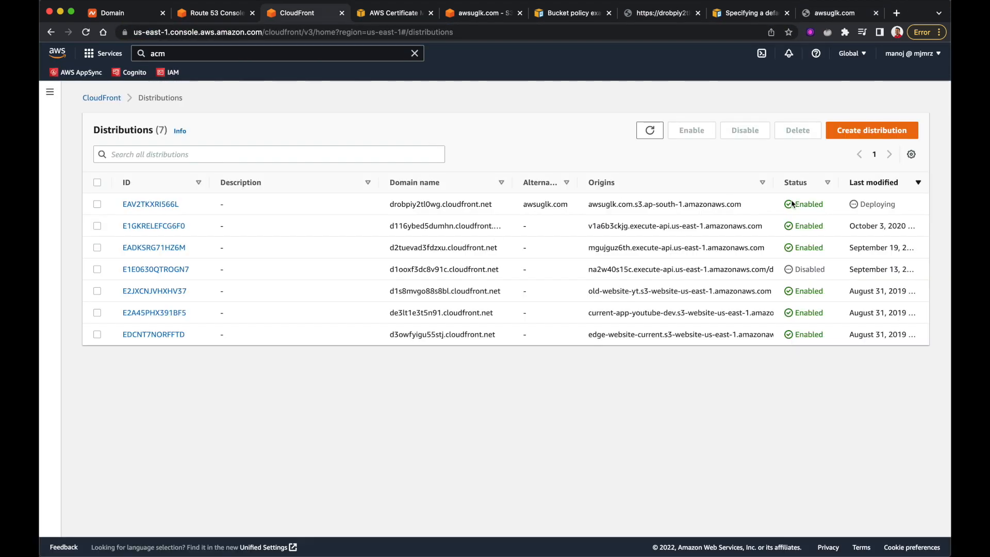
pyautogui.click(650, 130)
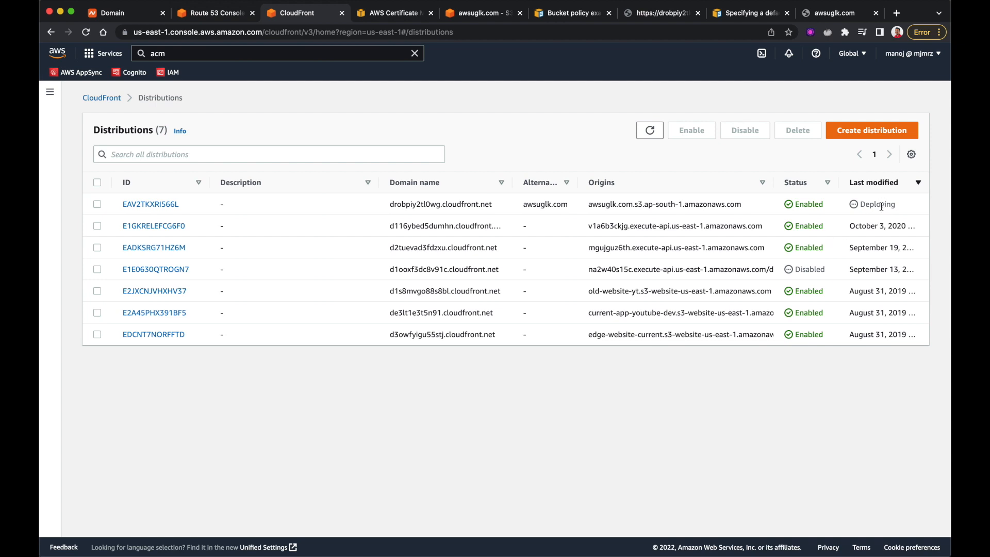
pyautogui.doubleClick(880, 205)
pyautogui.press('super+r')
# Retry awsuglk.com (still unreachable), then open distribution EAV2TKXRI566L's details
pyautogui.click(834, 13)
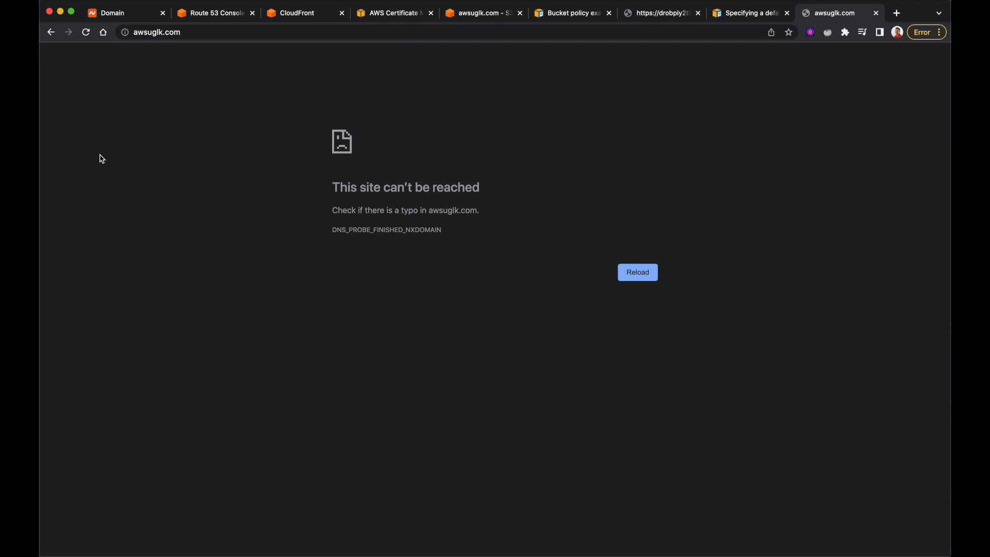
pyautogui.click(86, 32)
pyautogui.click(174, 36)
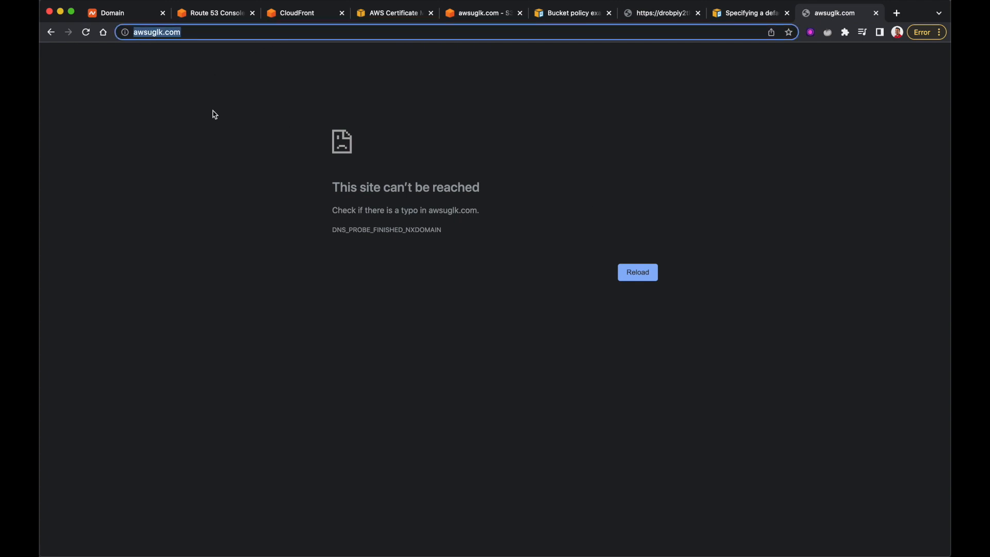
pyautogui.click(233, 99)
pyautogui.click(292, 13)
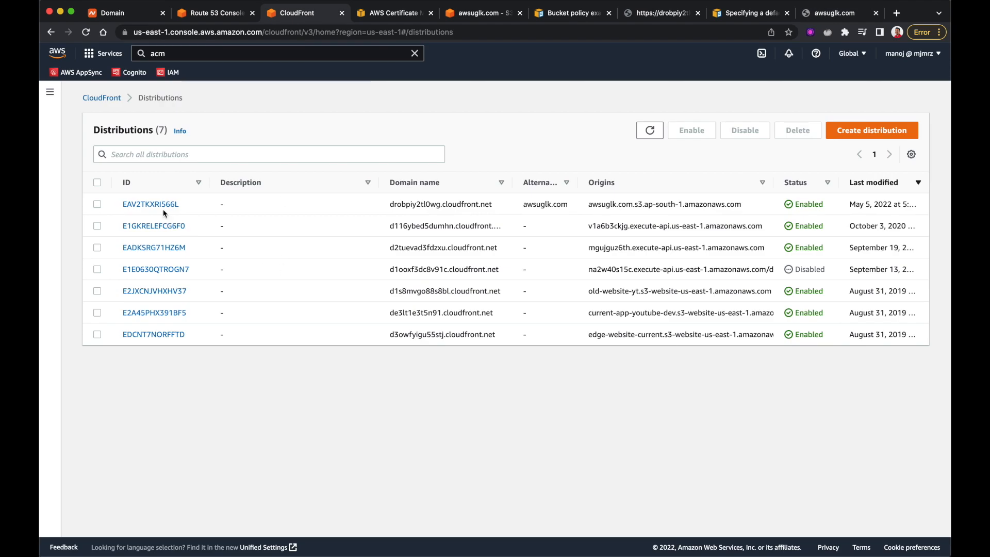
pyautogui.click(162, 195)
# Start a new alias record in the awsuglk.com hosted zone routed to a CloudFront distribution
pyautogui.click(99, 239)
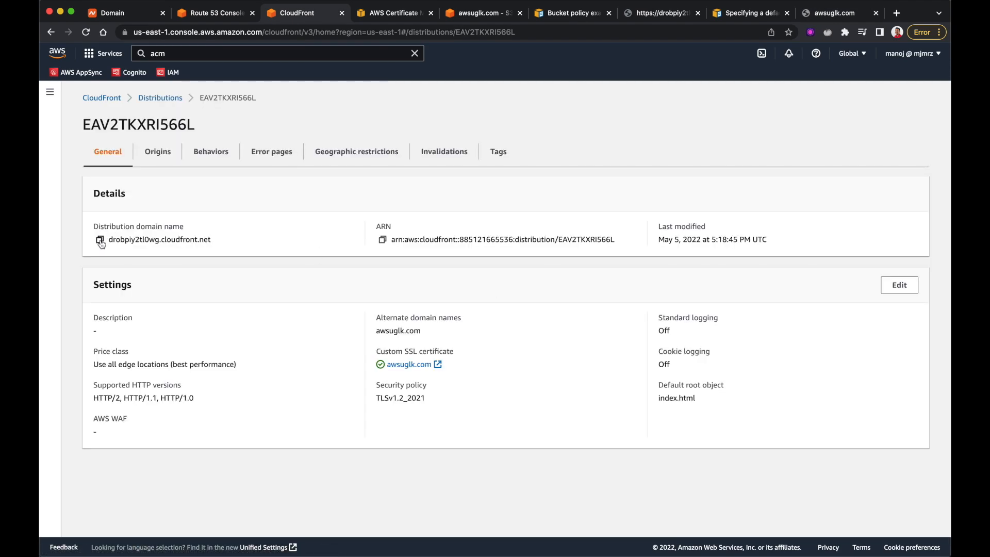
pyautogui.click(210, 13)
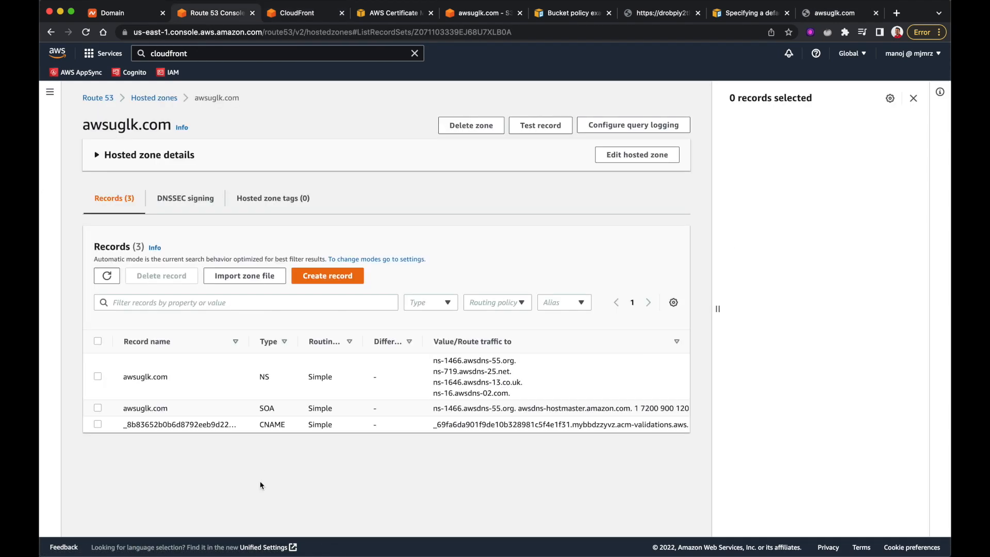
pyautogui.click(327, 275)
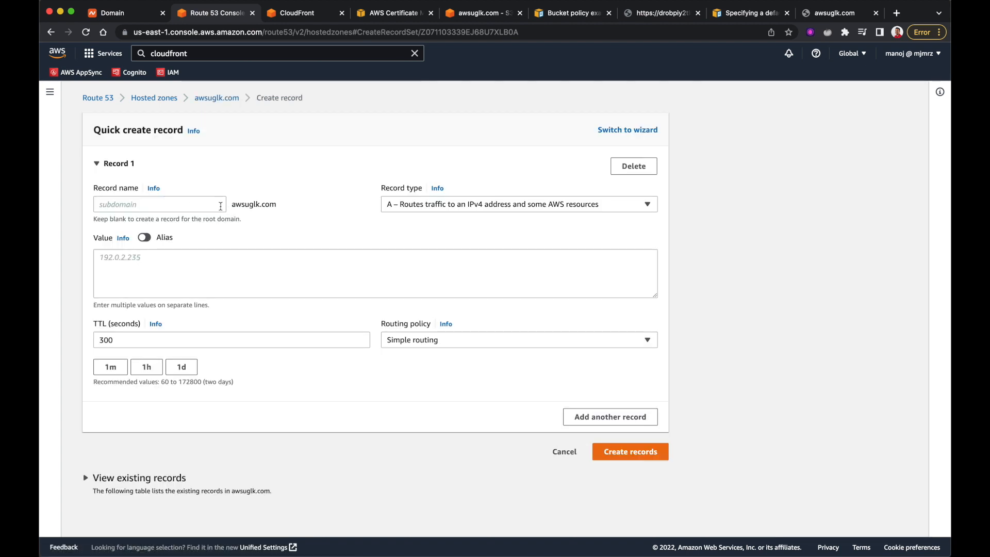
pyautogui.click(144, 238)
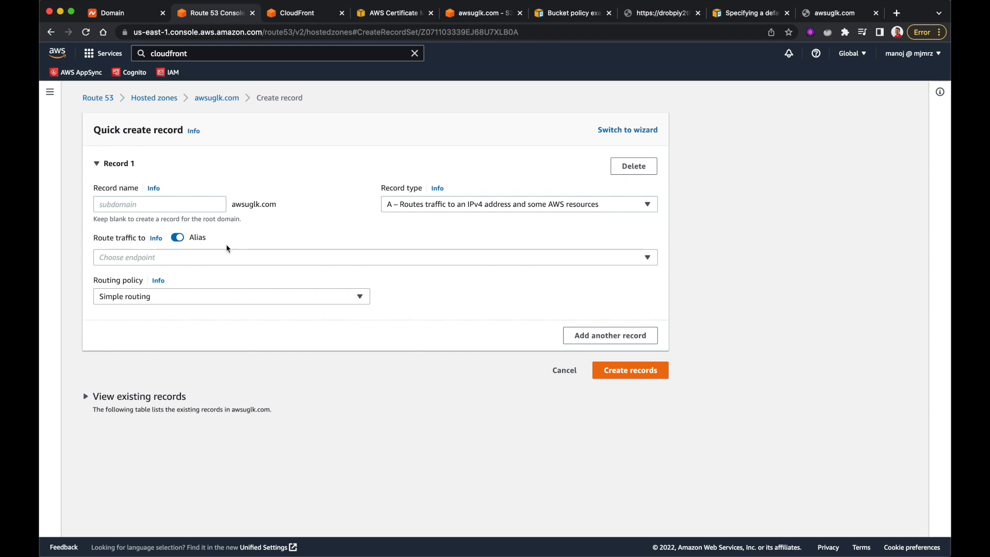
pyautogui.click(233, 257)
pyautogui.write('cloud')
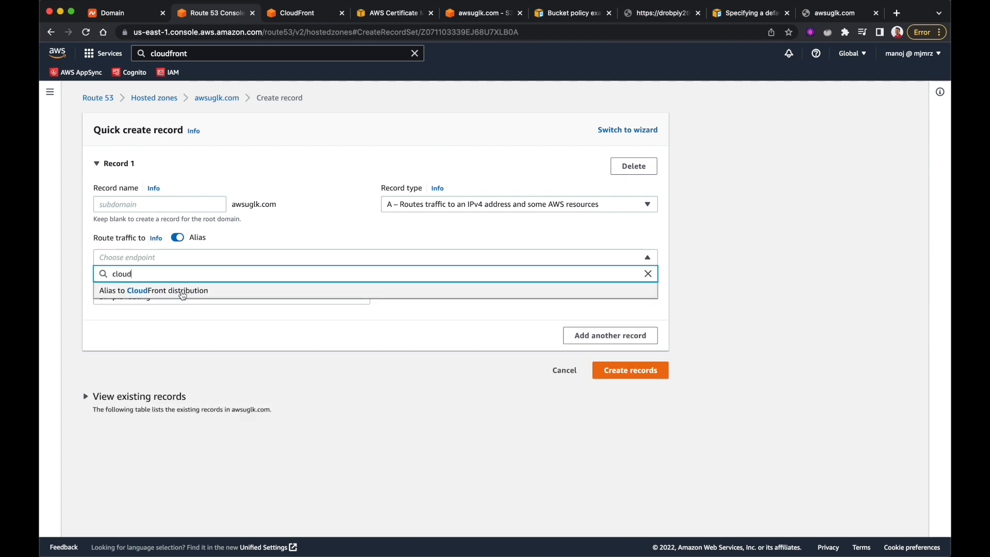
pyautogui.click(183, 290)
# Select drobpiy2tl0wg.cloudfront.net, verify it matches the distribution, and create the A record
pyautogui.click(168, 306)
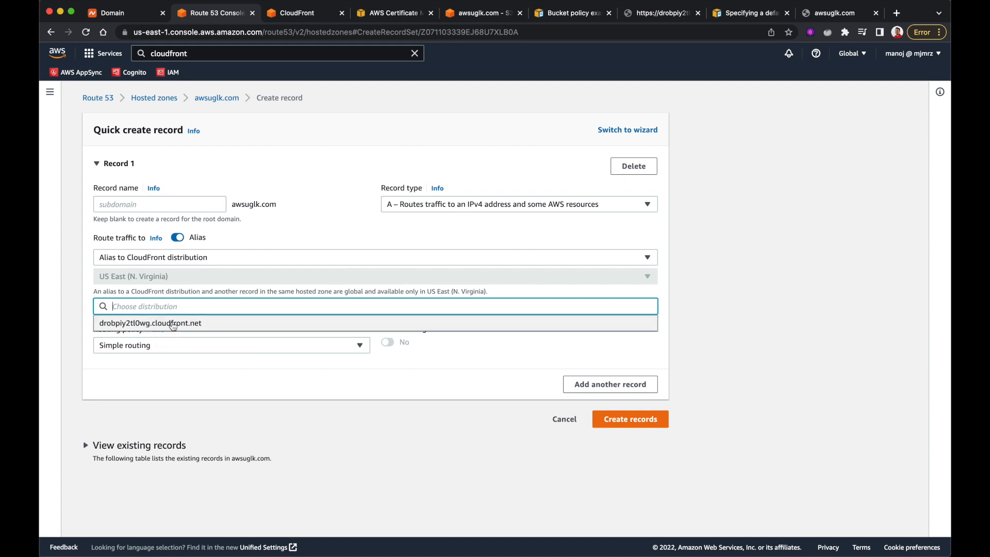
pyautogui.click(161, 324)
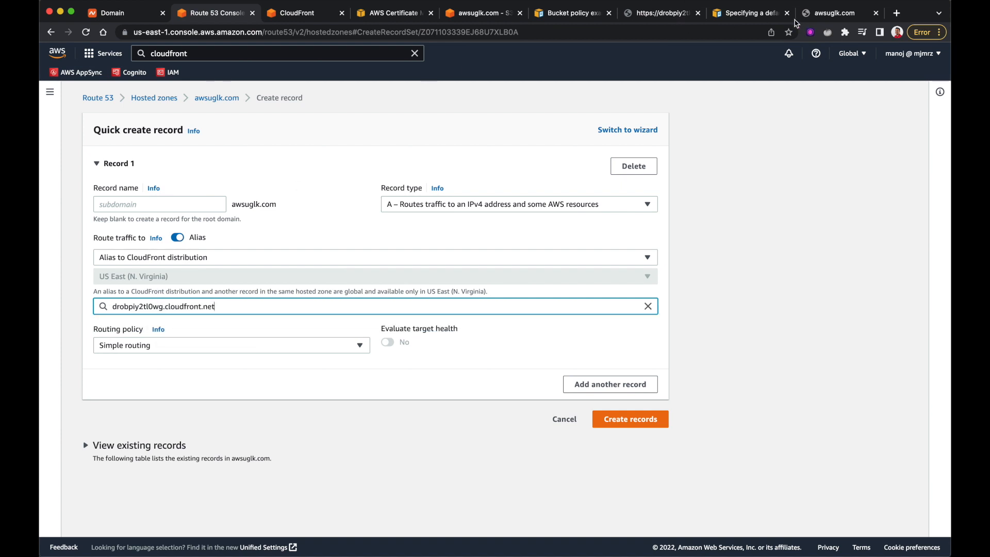
pyautogui.click(296, 13)
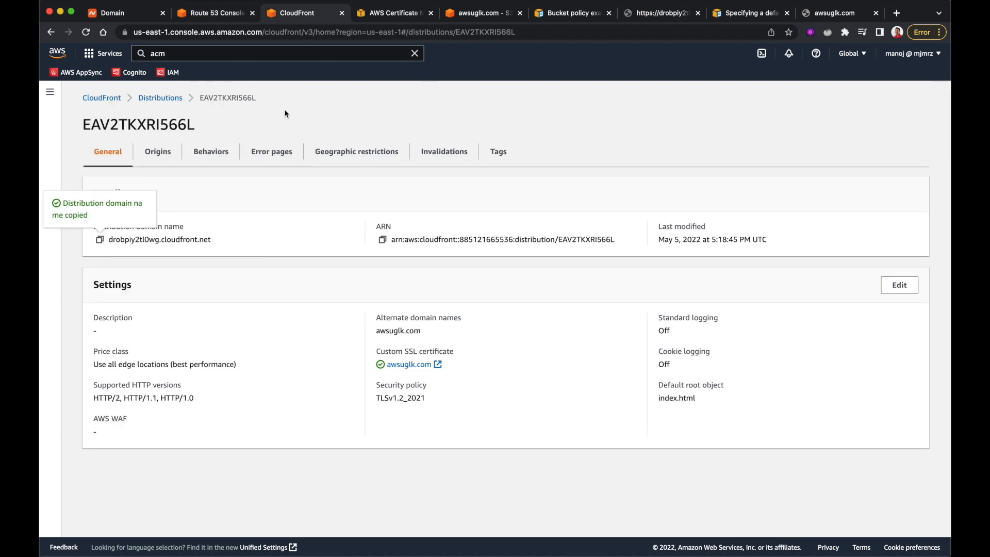
pyautogui.moveTo(108, 238); pyautogui.dragTo(140, 240)
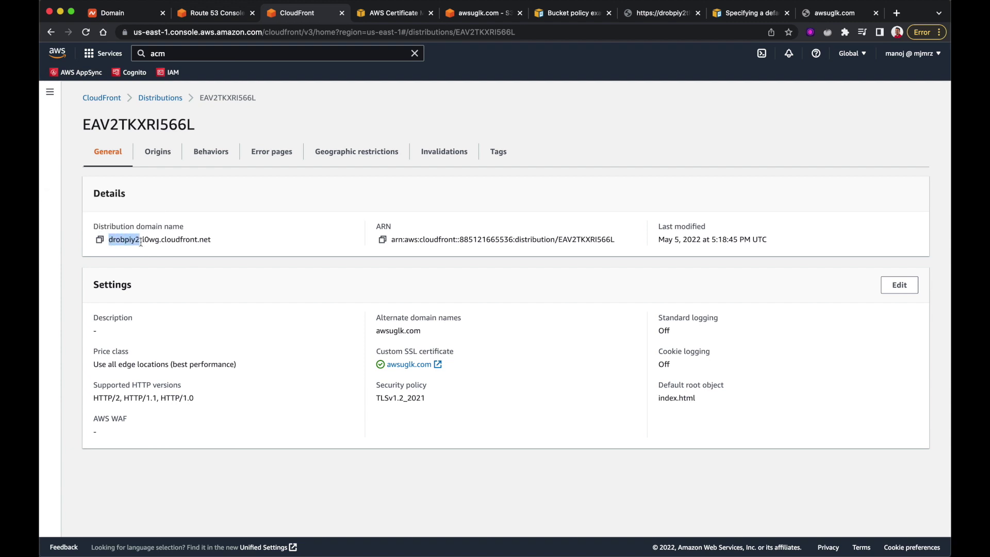
pyautogui.click(215, 12)
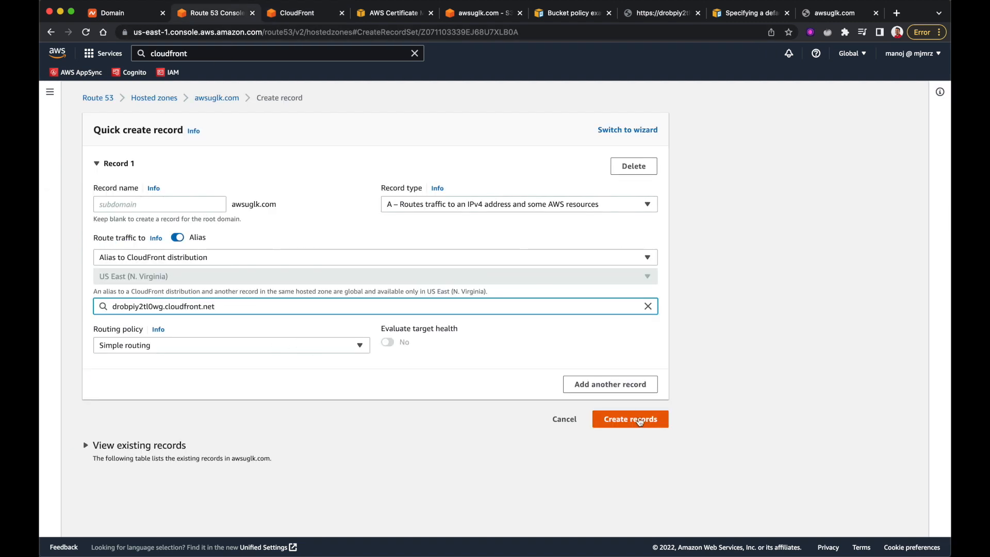
pyautogui.click(638, 420)
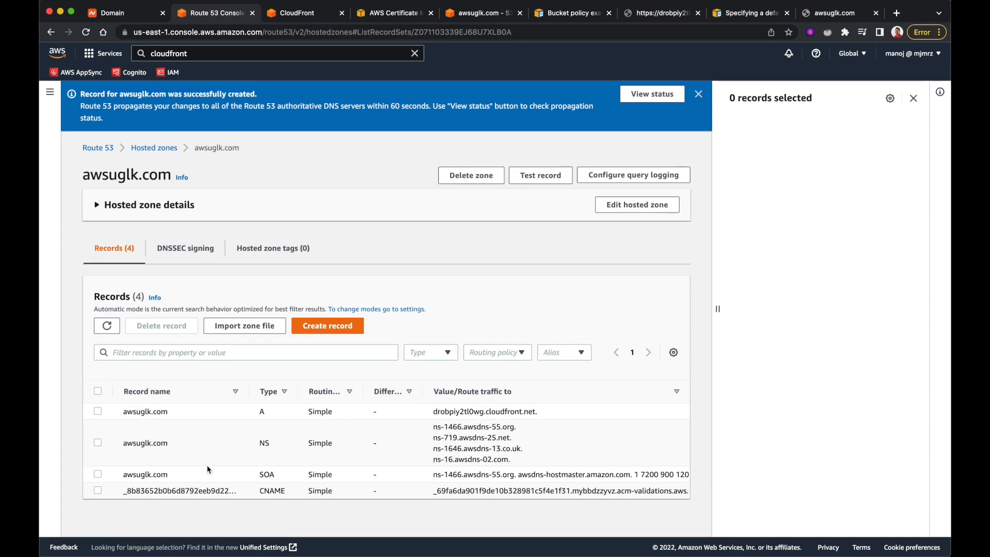
pyautogui.moveTo(171, 412); pyautogui.dragTo(123, 418)
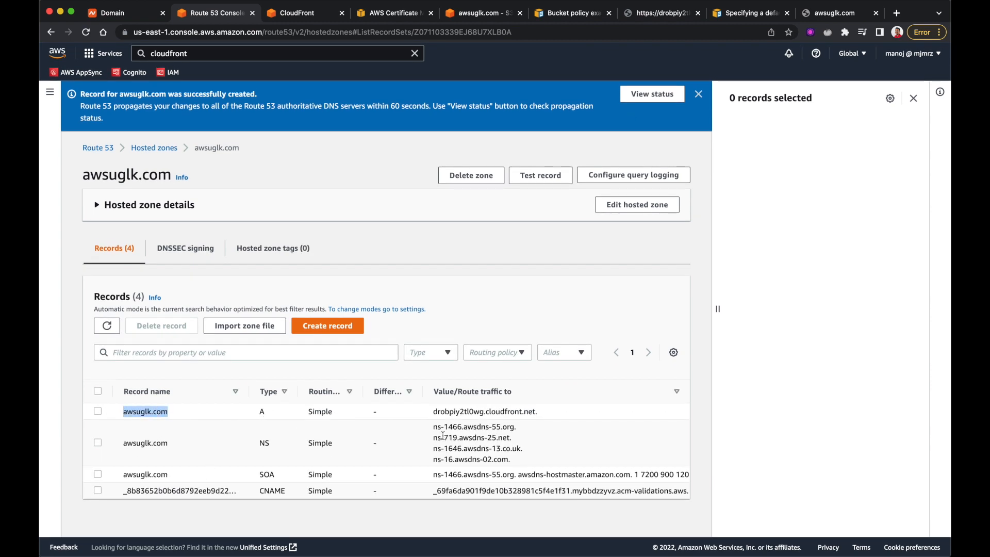
pyautogui.click(834, 13)
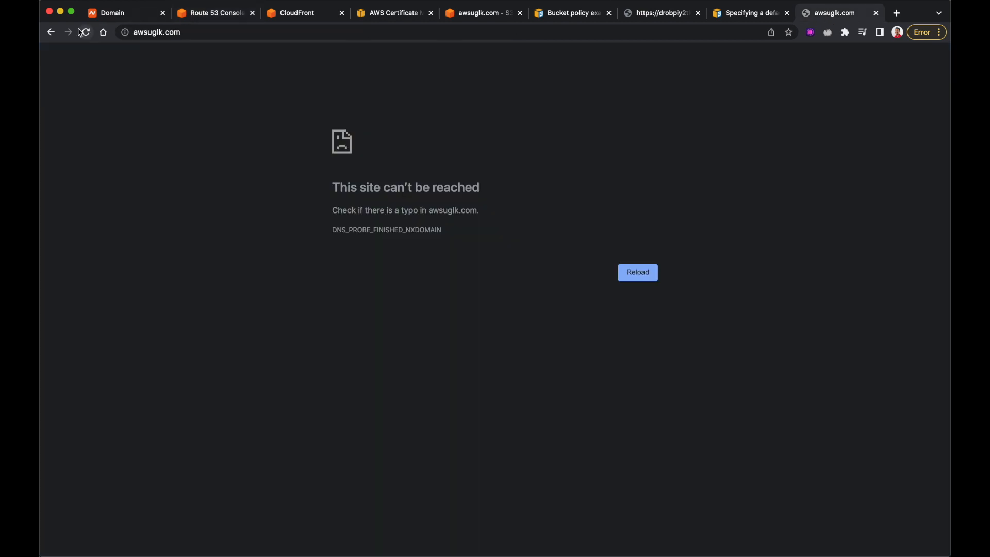
pyautogui.click(203, 12)
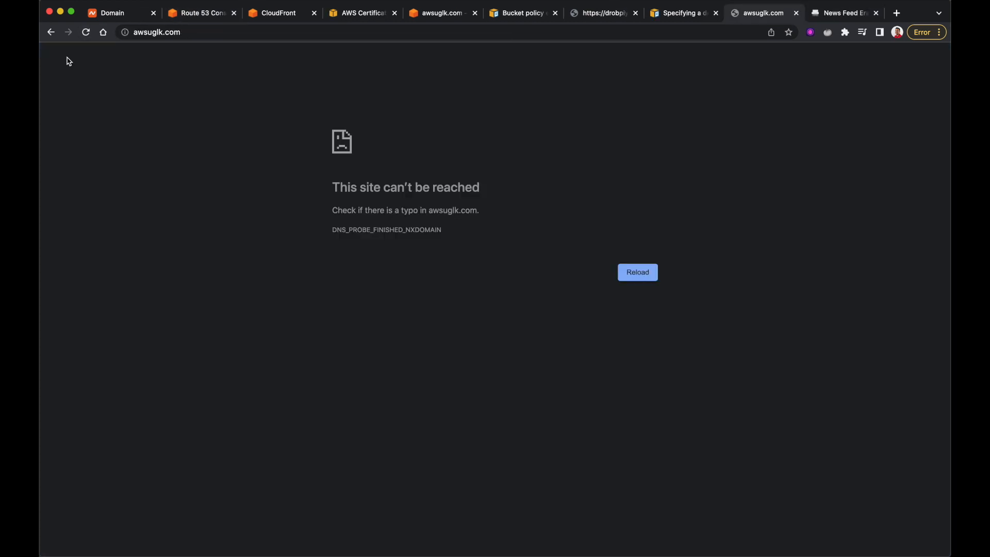
pyautogui.click(86, 33)
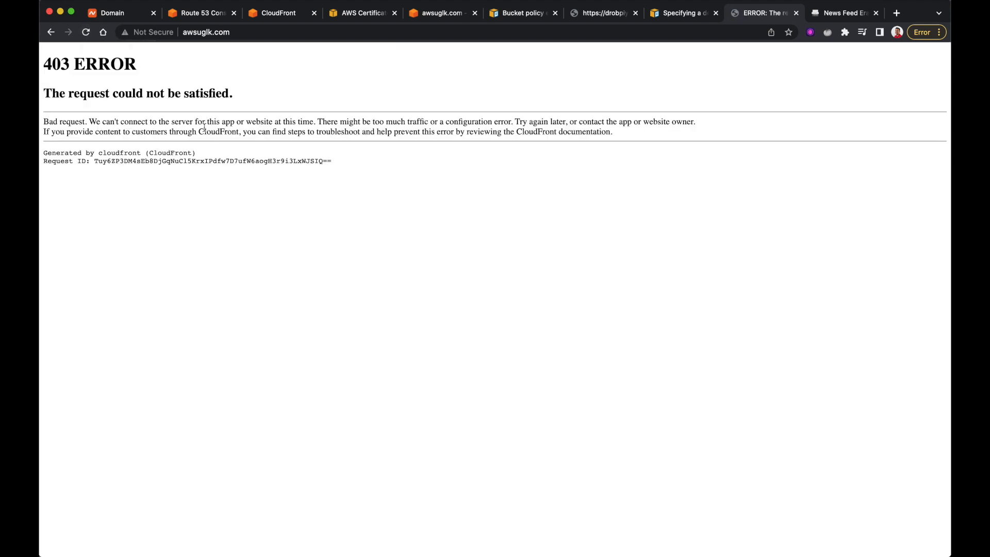
pyautogui.click(191, 32)
pyautogui.click(185, 32)
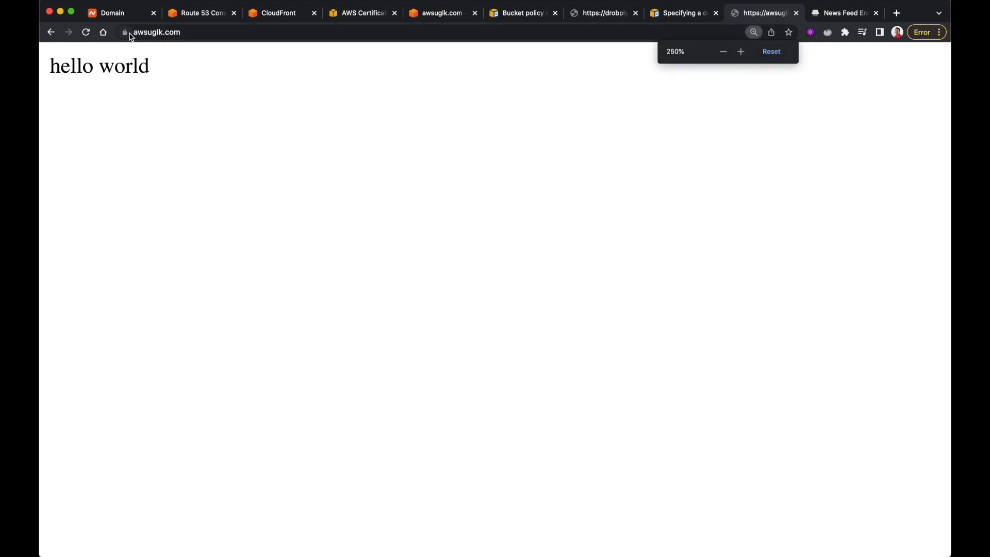
# Check the site's connection is secure, then switch to the awsuglk.com S3 bucket
pyautogui.click(124, 31)
pyautogui.click(174, 77)
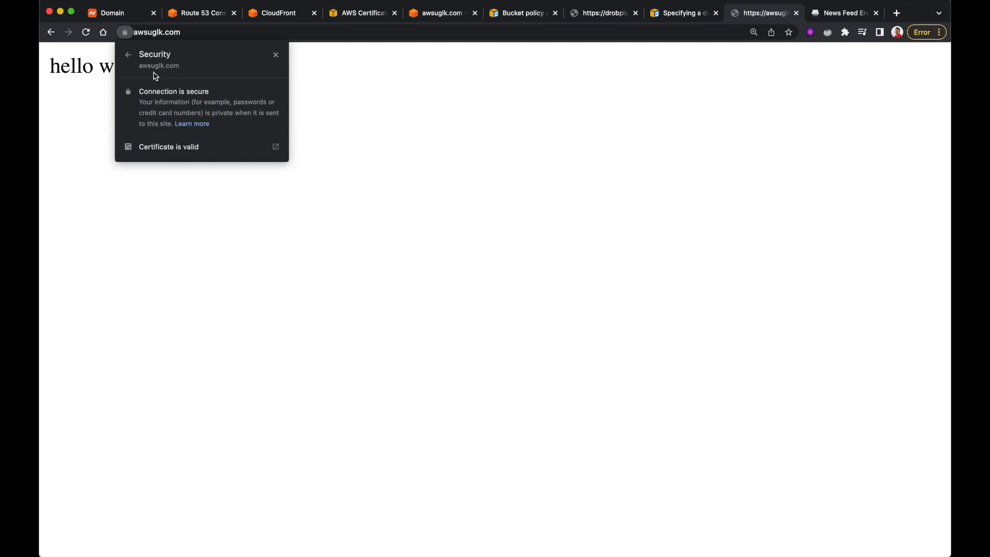
pyautogui.click(302, 114)
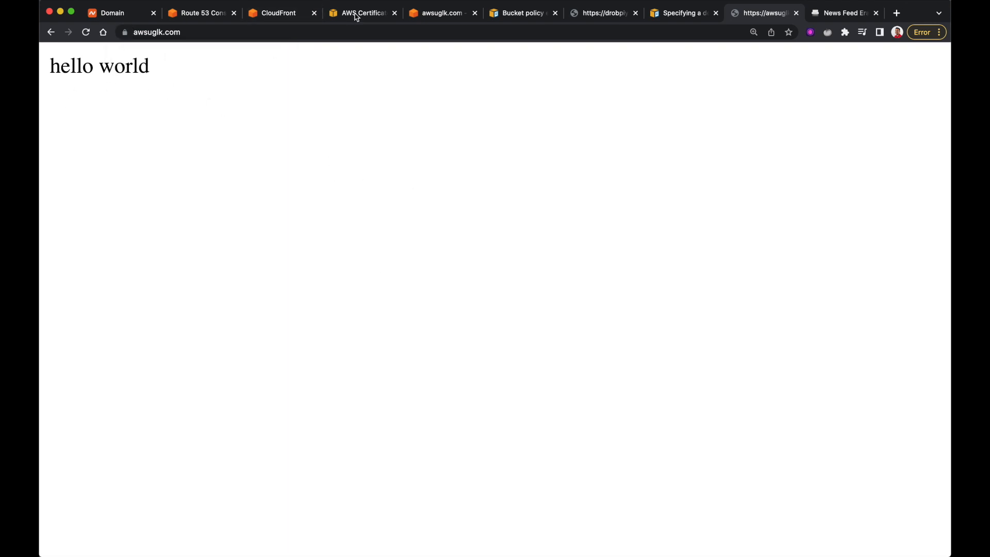
pyautogui.click(203, 13)
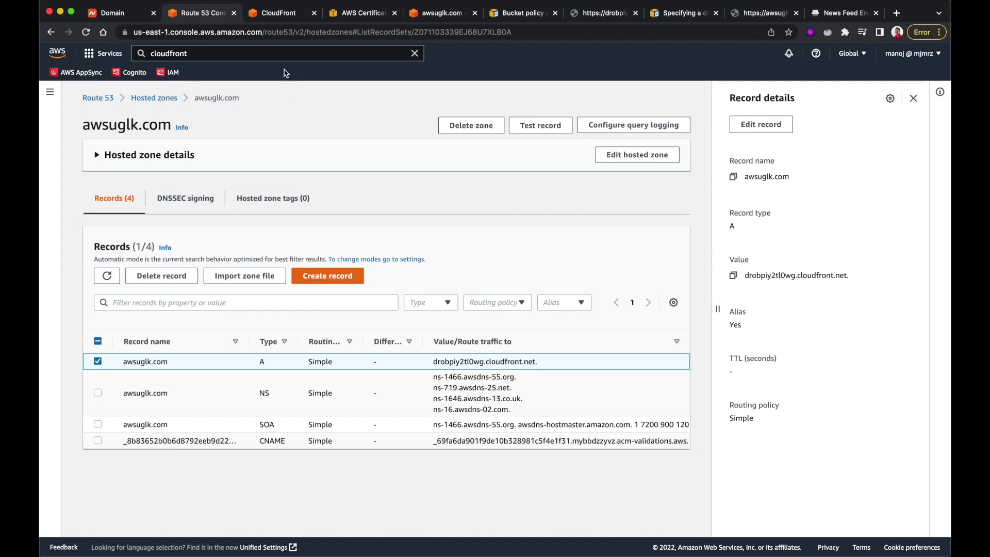
pyautogui.click(441, 13)
pyautogui.scroll(-2, 248, 139)
# Drop all the site files from the folder into the bucket's upload area
pyautogui.click(238, 123)
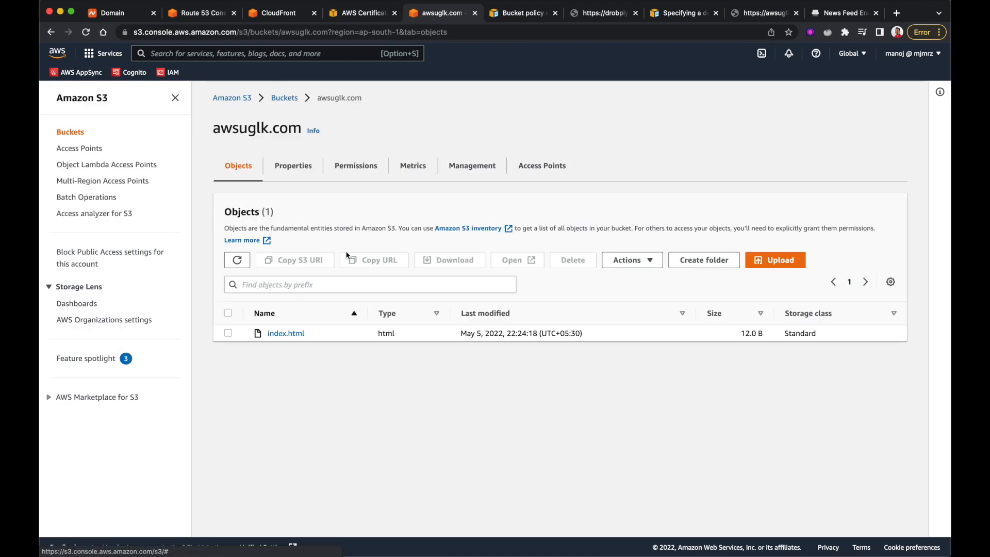
pyautogui.click(775, 260)
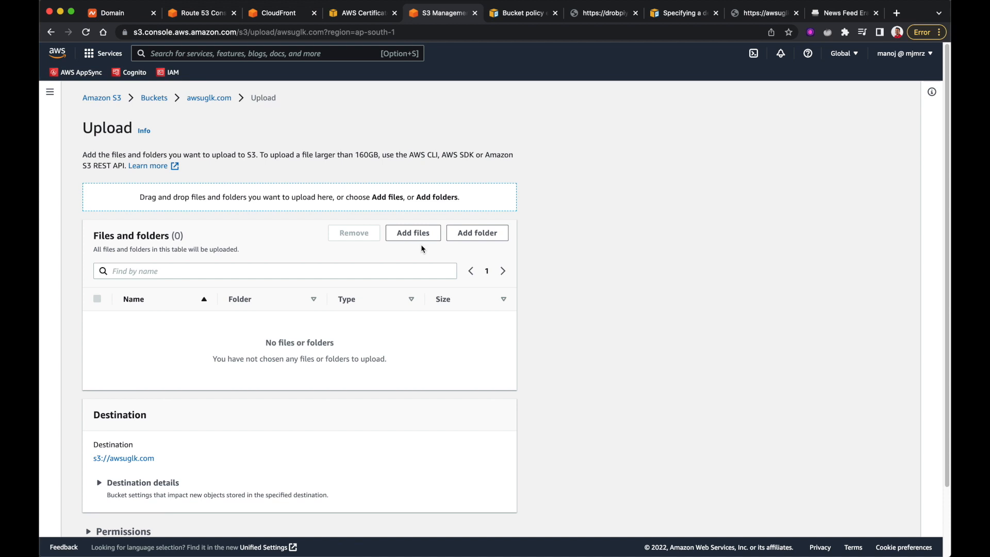
pyautogui.click(413, 233)
pyautogui.moveTo(464, 88)
pyautogui.mouseDown()
pyautogui.moveTo(551, 161)
pyautogui.moveTo(474, 147)
pyautogui.mouseUp()
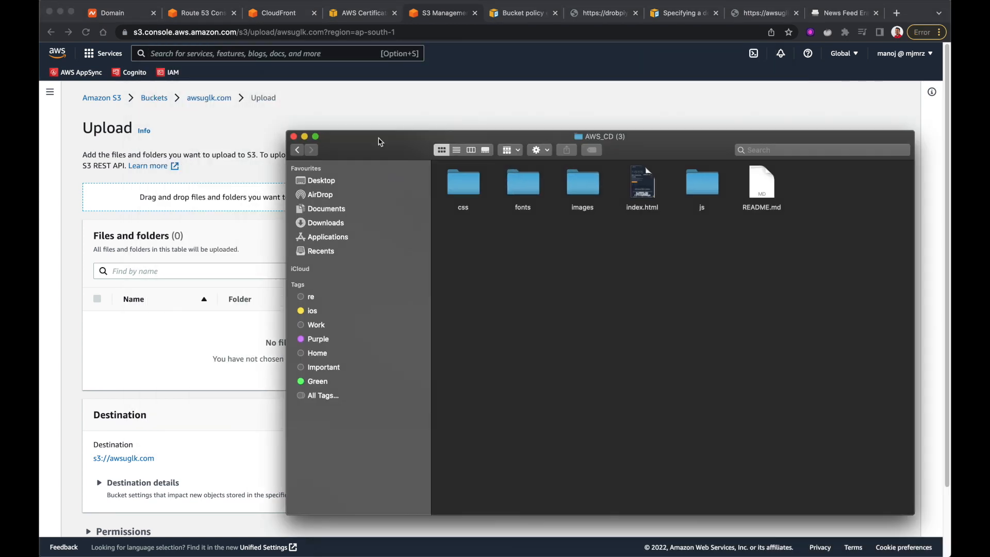
pyautogui.press('super+a')
pyautogui.moveTo(557, 193); pyautogui.dragTo(313, 236)
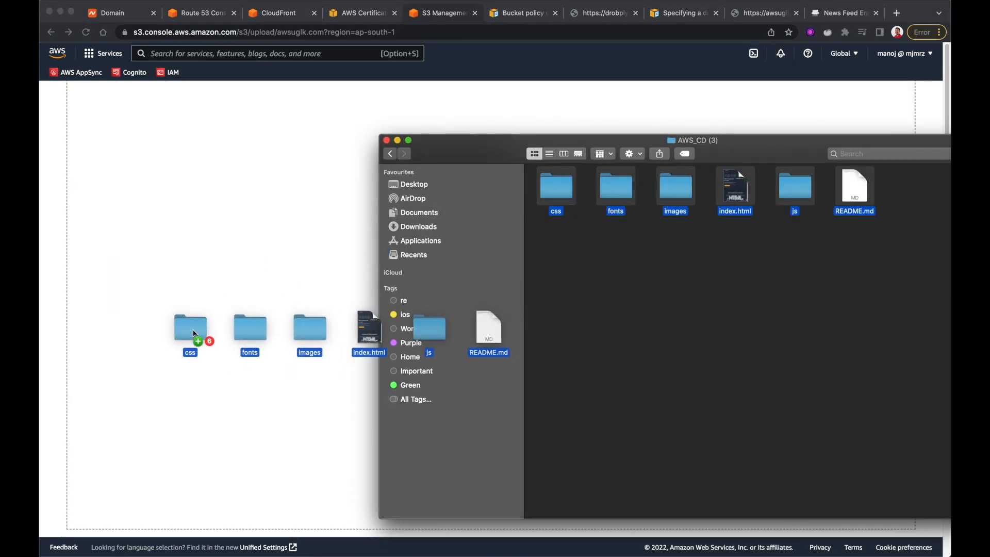
# Remove the two .DS_Store files and upload the remaining 53 site files
pyautogui.click(97, 319)
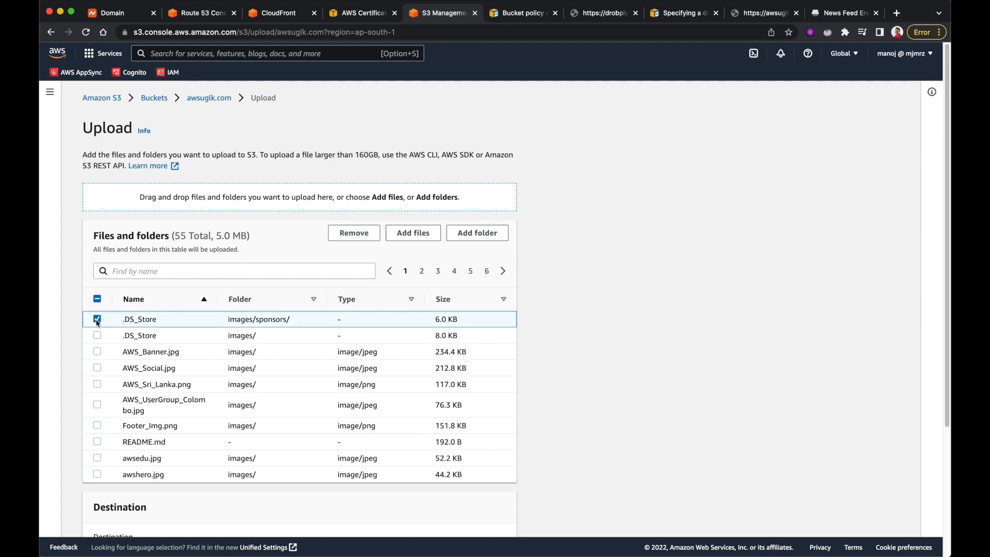
pyautogui.click(353, 233)
pyautogui.click(97, 319)
pyautogui.click(354, 233)
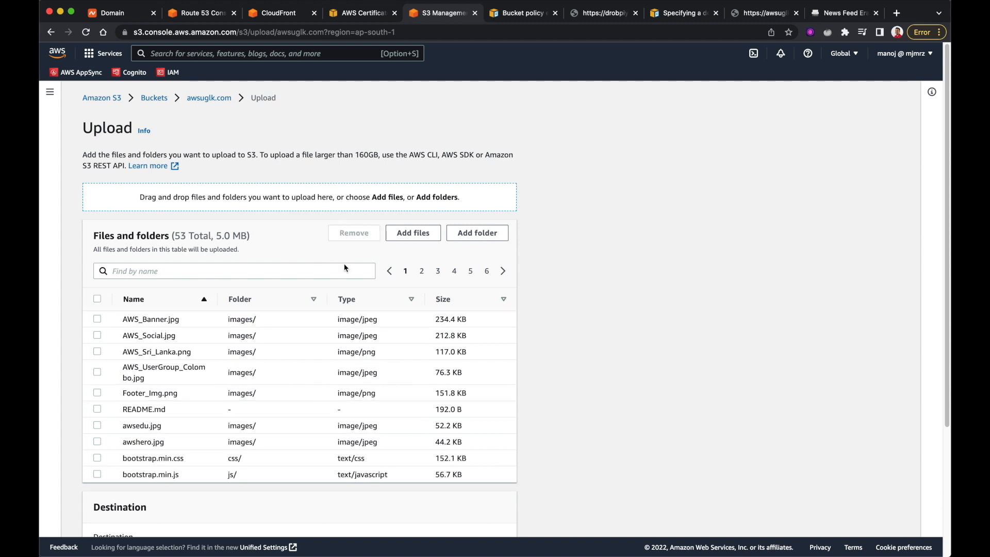
pyautogui.scroll(-3, 305, 387)
pyautogui.scroll(2, 241, 343)
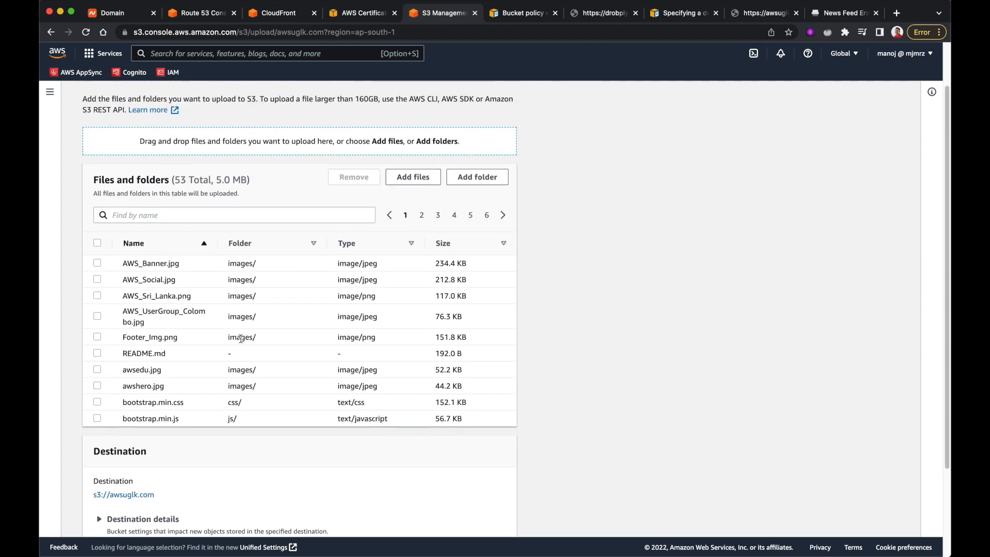
pyautogui.scroll(-3, 240, 342)
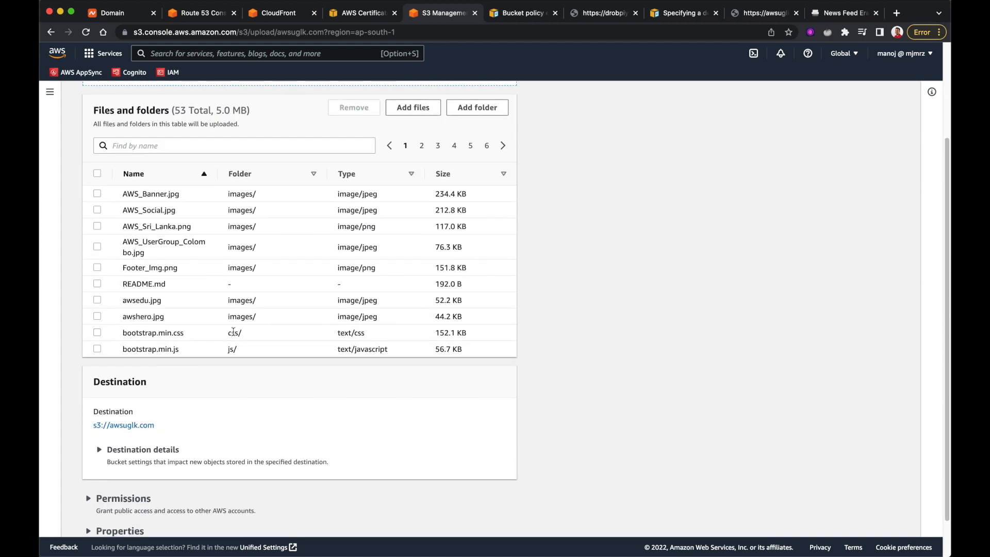
pyautogui.scroll(3, 441, 158)
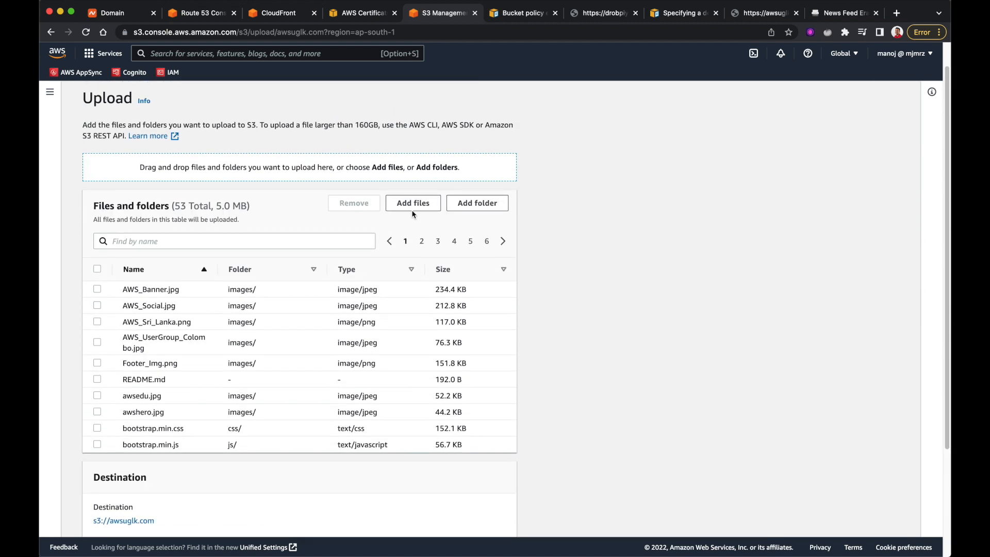
pyautogui.scroll(-5, 478, 352)
pyautogui.click(492, 520)
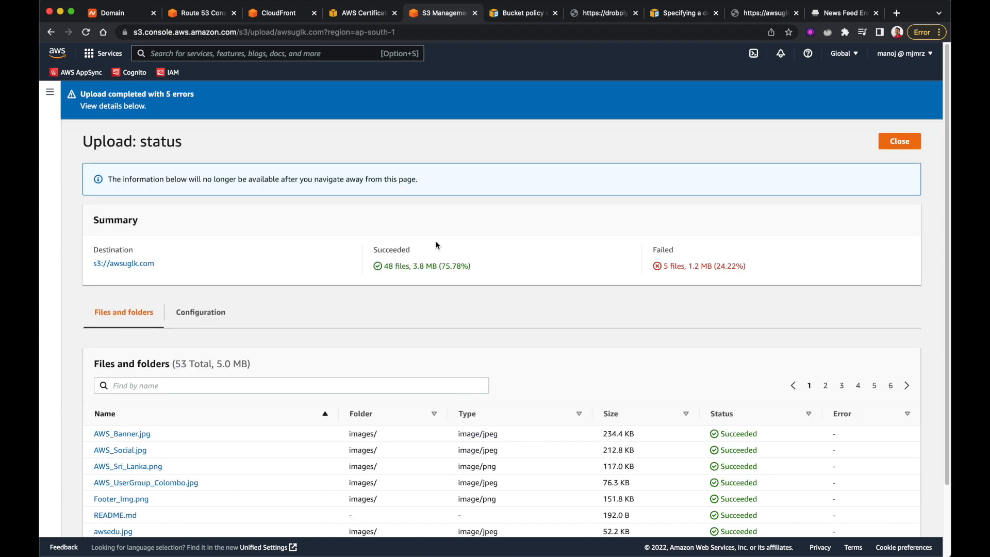
pyautogui.scroll(-3, 436, 245)
pyautogui.scroll(-1, 556, 269)
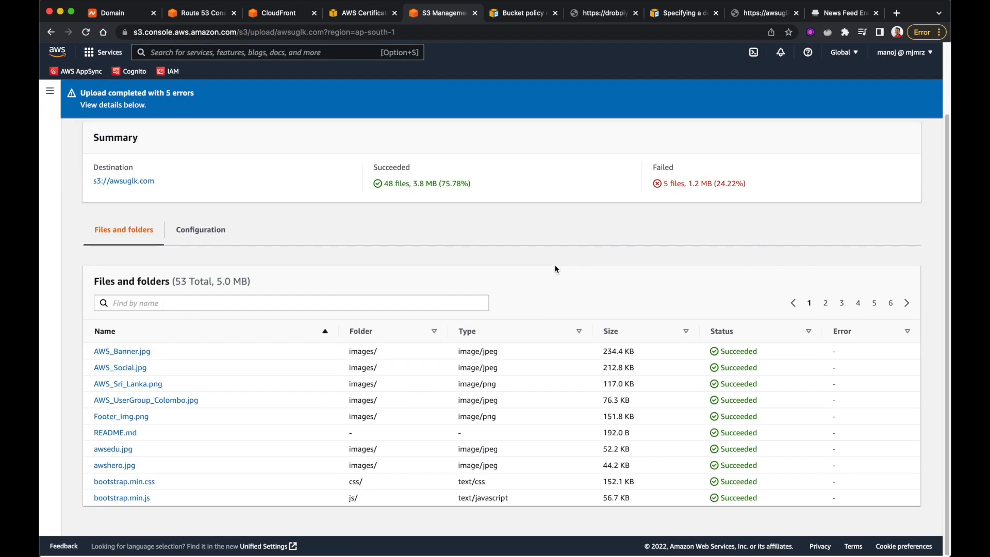
pyautogui.scroll(3, 555, 269)
# Close the upload results, check the live site, and open the awsuglk.com distribution's details
pyautogui.click(898, 140)
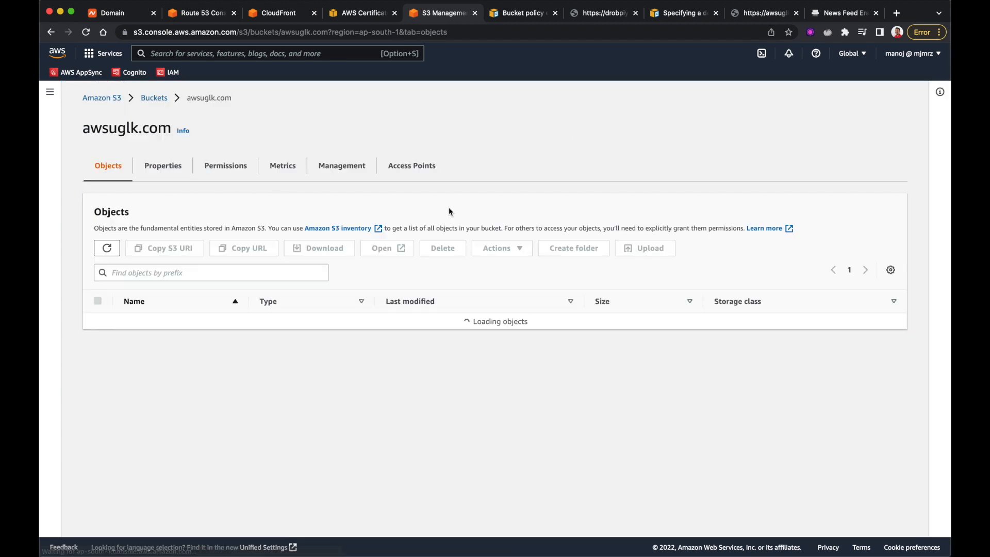
pyautogui.click(754, 13)
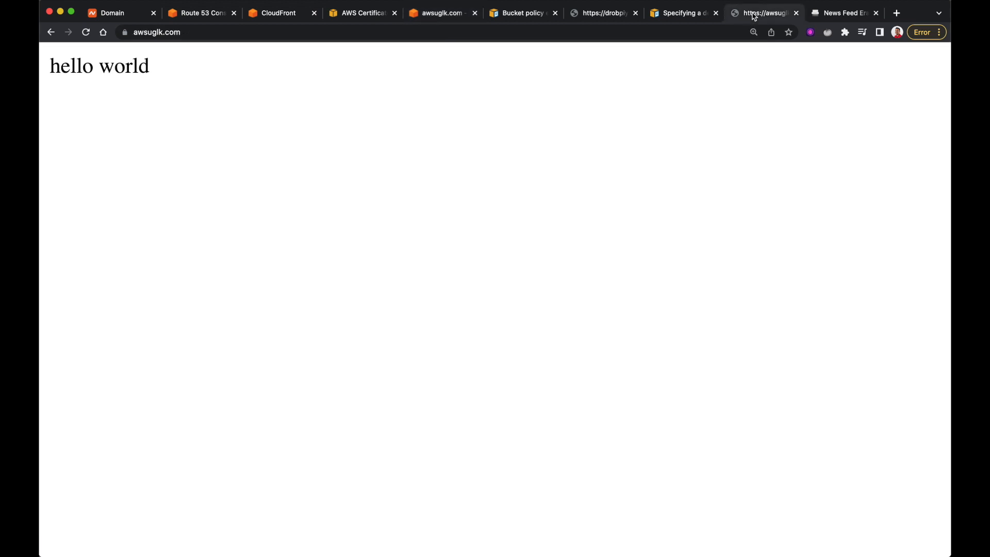
pyautogui.click(86, 32)
pyautogui.click(278, 13)
pyautogui.click(160, 98)
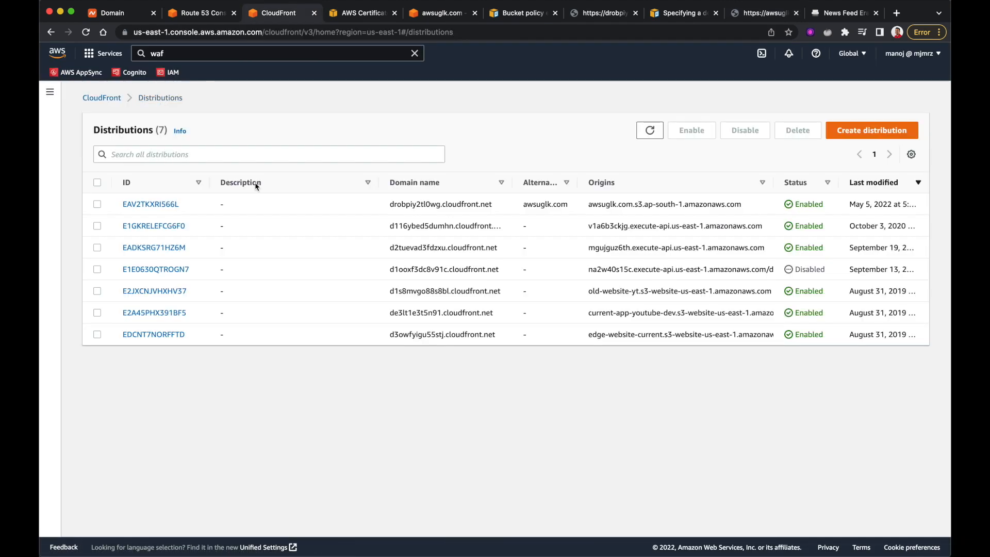
pyautogui.click(150, 204)
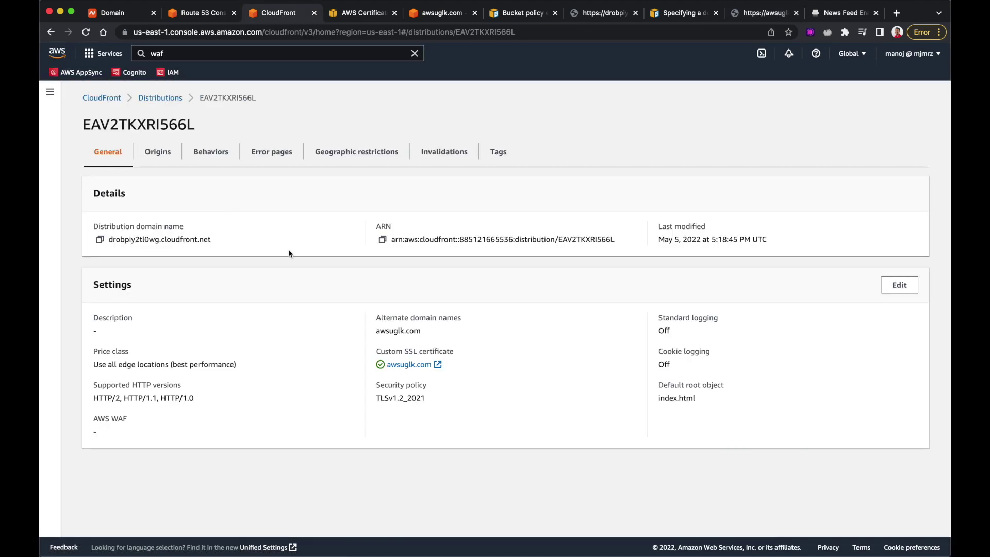
# Create a CloudFront invalidation for /* and switch back to the live site
pyautogui.click(444, 150)
pyautogui.click(864, 196)
pyautogui.click(253, 225)
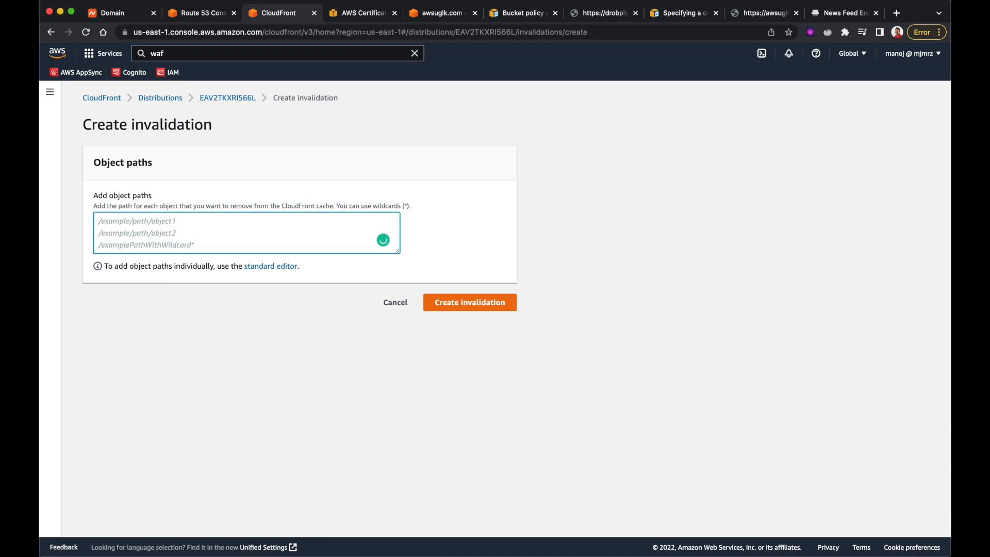
pyautogui.write('/*')
pyautogui.click(457, 302)
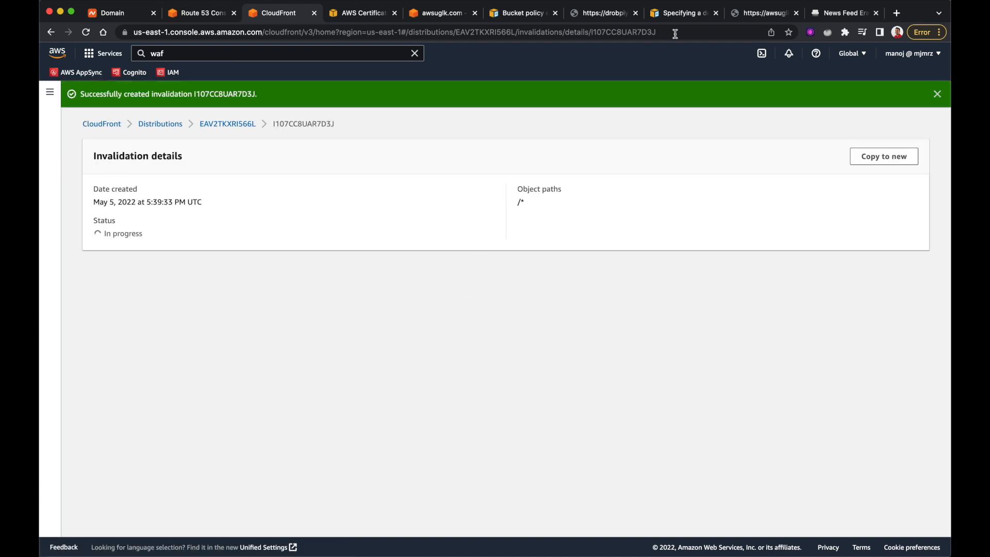
pyautogui.click(761, 12)
# Reload awsuglk.com to show the Community Day site, reset zoom, and view the About section
pyautogui.click(87, 32)
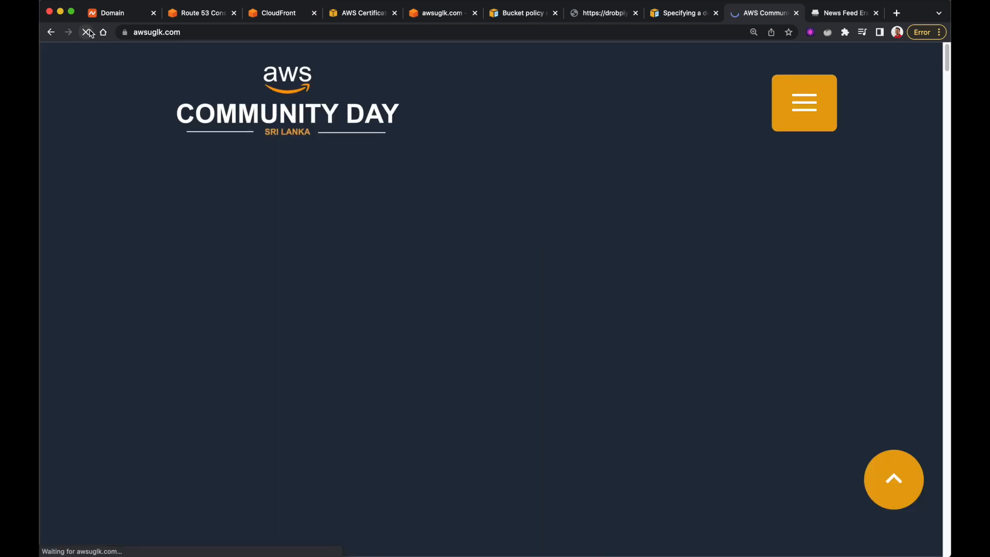
pyautogui.scroll(-5, 238, 251)
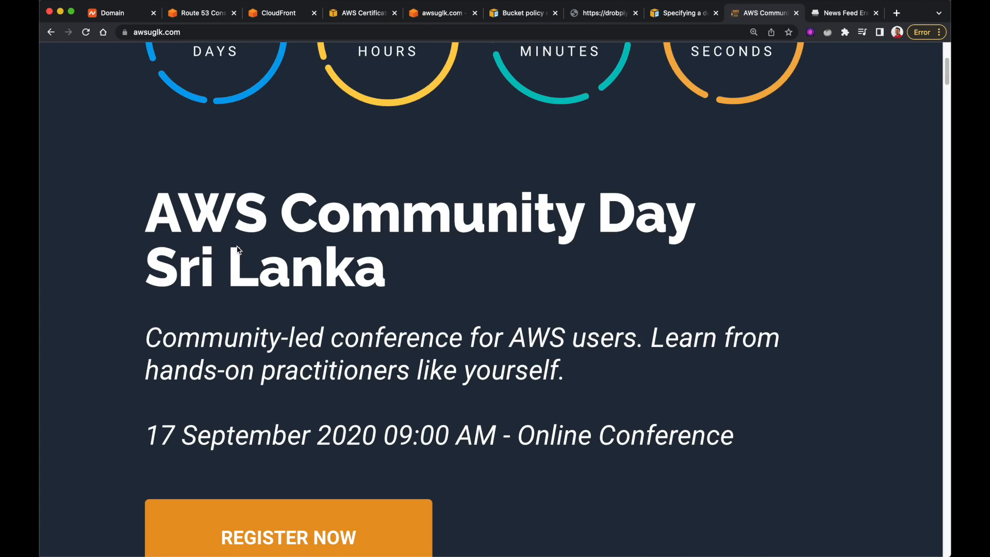
pyautogui.scroll(5, 239, 251)
pyautogui.press('super+minus')
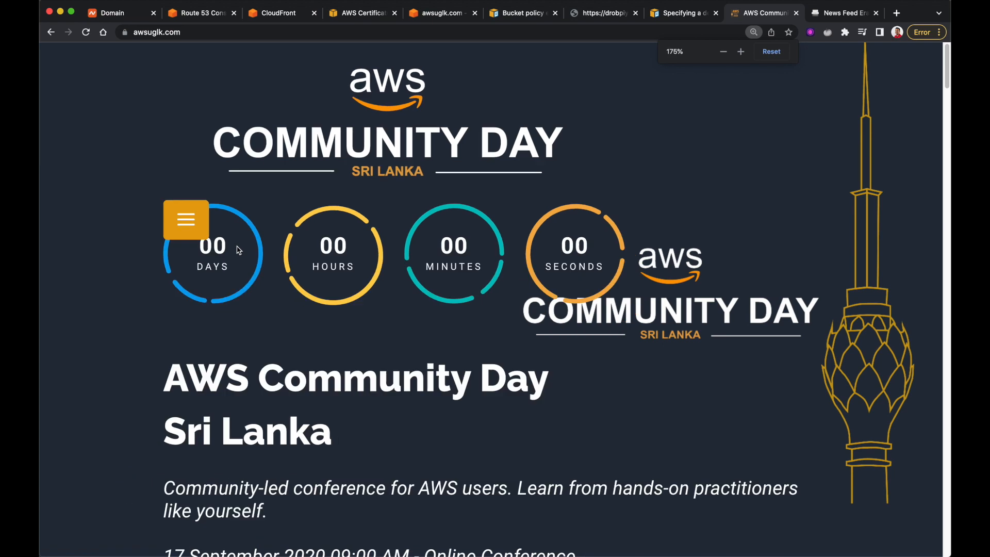
pyautogui.press('super+minus')
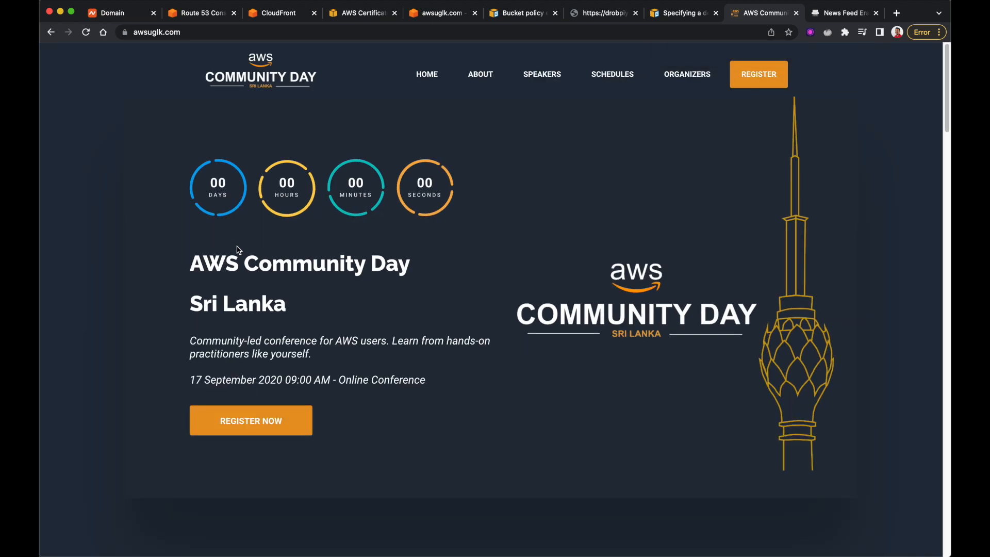
pyautogui.press('super+plus')
pyautogui.press('super+minus')
pyautogui.click(480, 74)
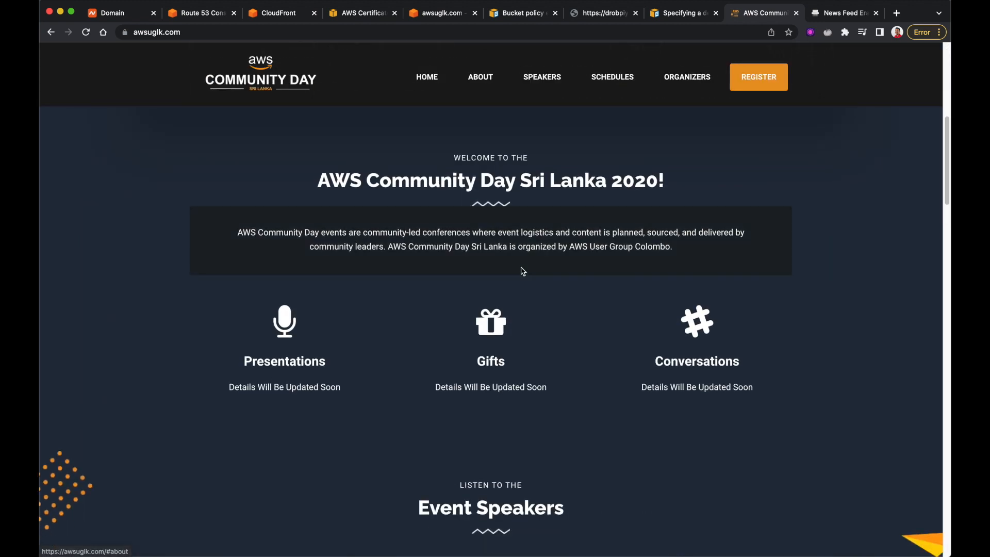
pyautogui.scroll(-5, 520, 270)
pyautogui.scroll(3, 521, 271)
pyautogui.scroll(10, 520, 271)
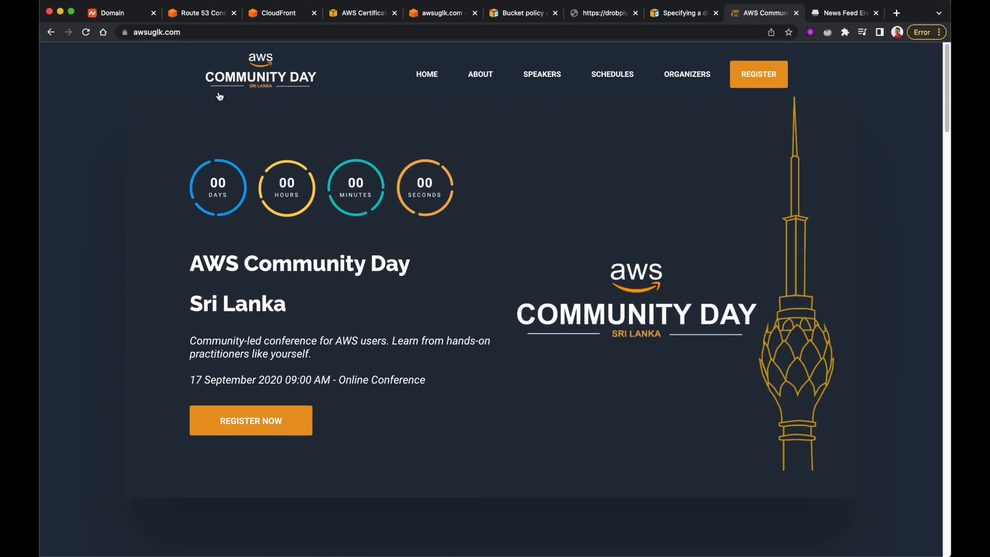
pyautogui.click(155, 32)
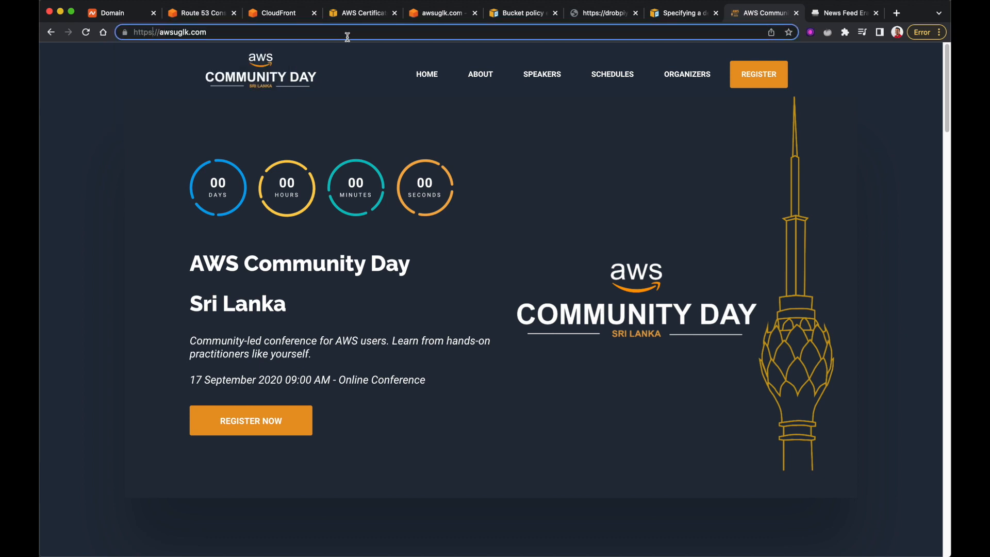
pyautogui.write('http://awsuglk.com')
pyautogui.press('Return')
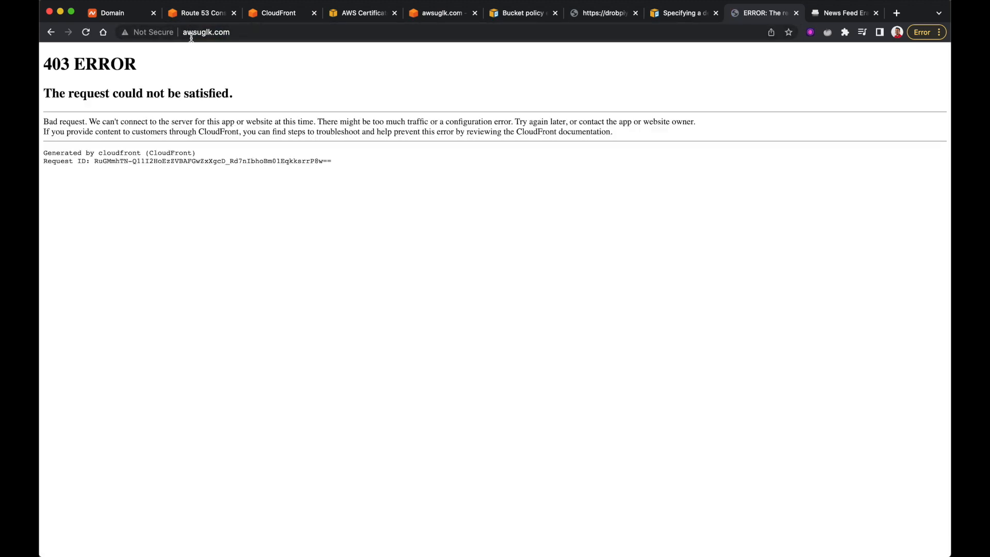
# Check the site's connection details, then reach the distribution's Behaviors list and select Default (*)
pyautogui.click(152, 32)
pyautogui.click(248, 31)
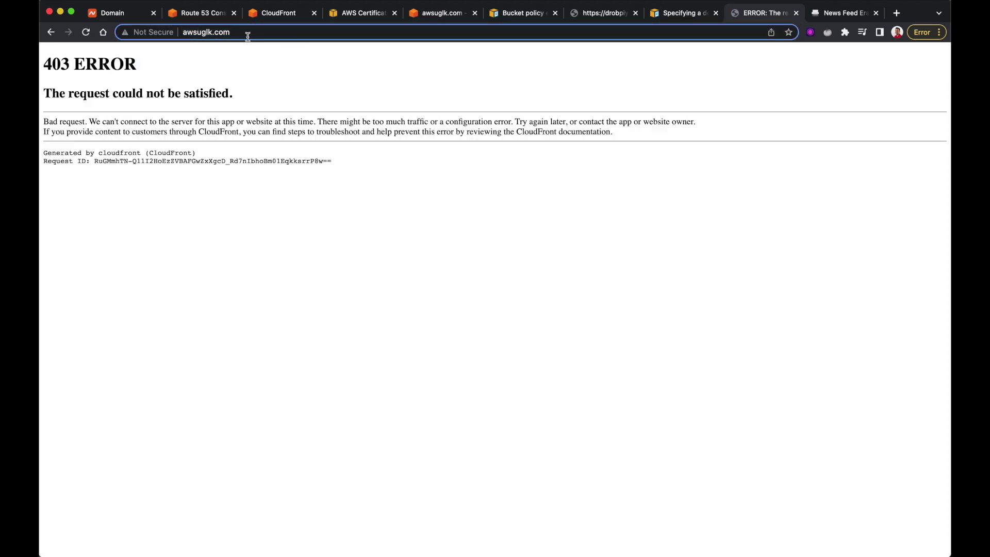
pyautogui.click(278, 14)
pyautogui.click(226, 124)
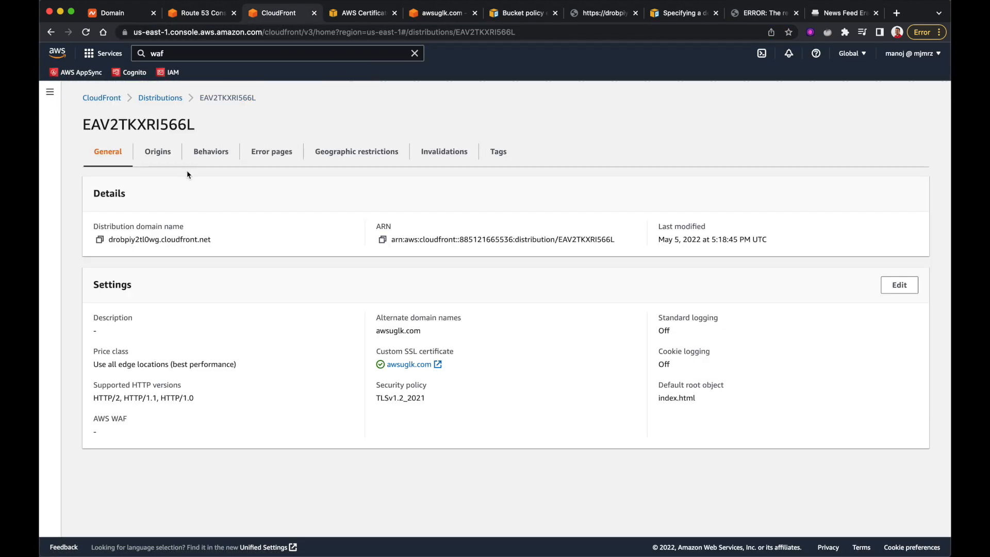
pyautogui.click(210, 151)
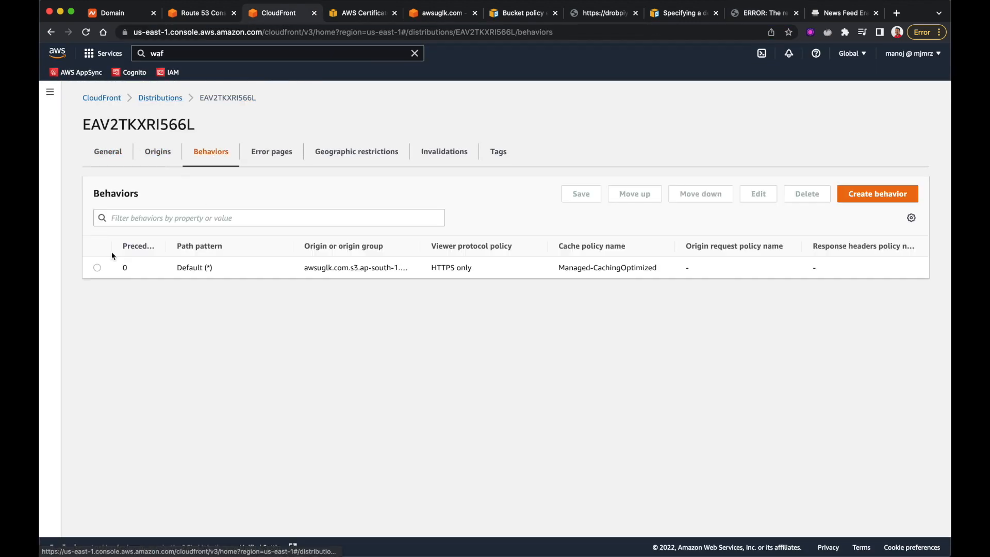
pyautogui.click(97, 267)
# Set the Default (*) behavior's Viewer protocol policy to Redirect HTTP to HTTPS and save
pyautogui.click(759, 193)
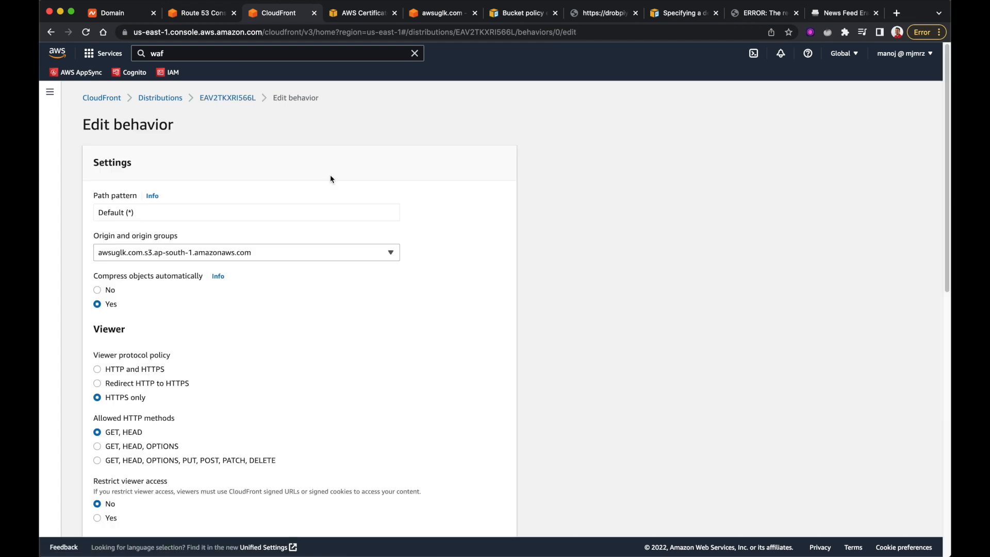
pyautogui.scroll(-2, 246, 346)
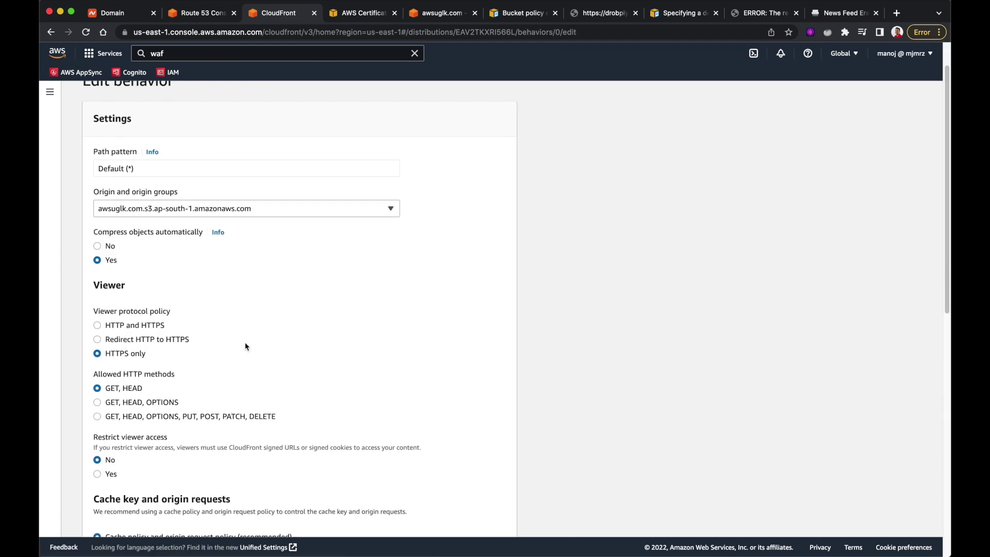
pyautogui.click(100, 341)
pyautogui.scroll(-10, 363, 398)
pyautogui.scroll(-10, 363, 397)
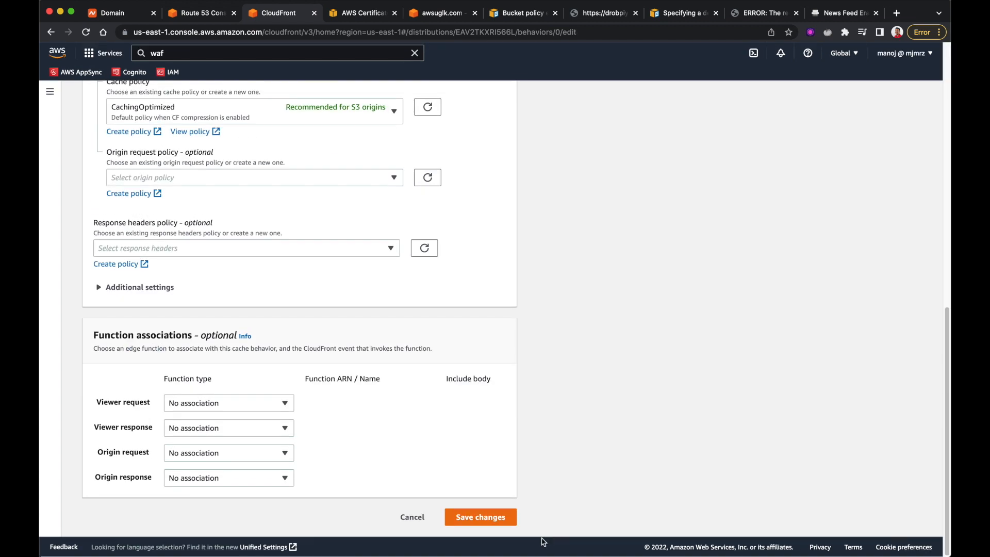
pyautogui.click(490, 517)
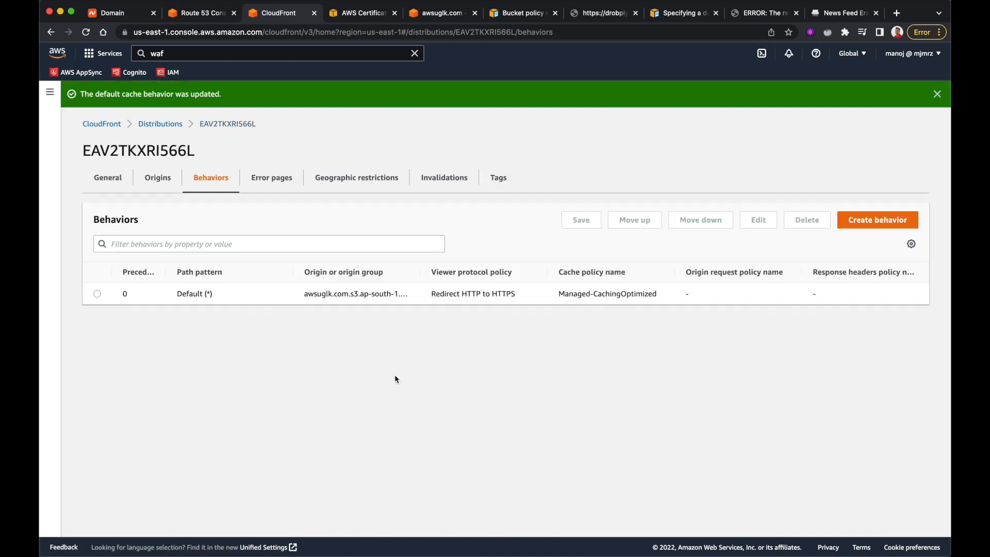
pyautogui.click(159, 125)
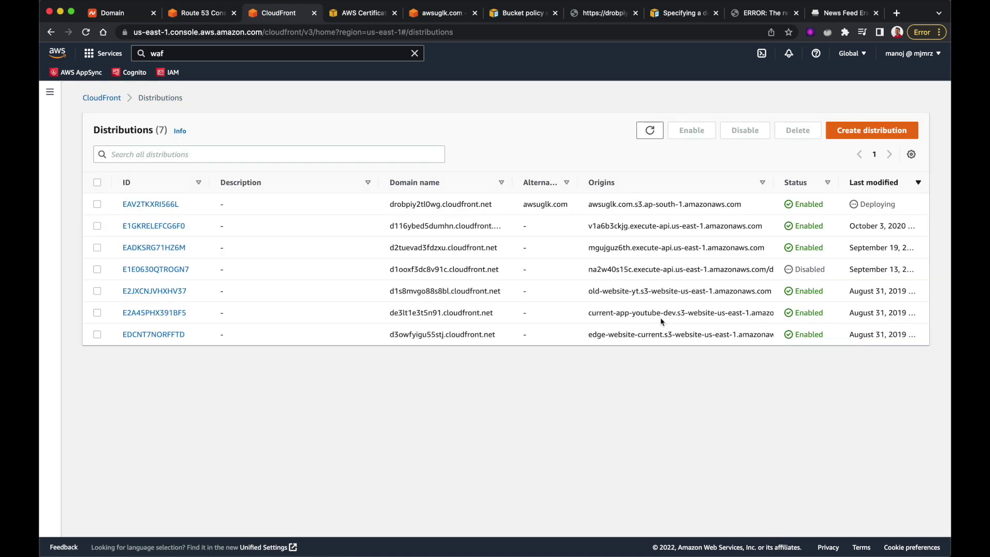
pyautogui.click(762, 12)
pyautogui.press('Return')
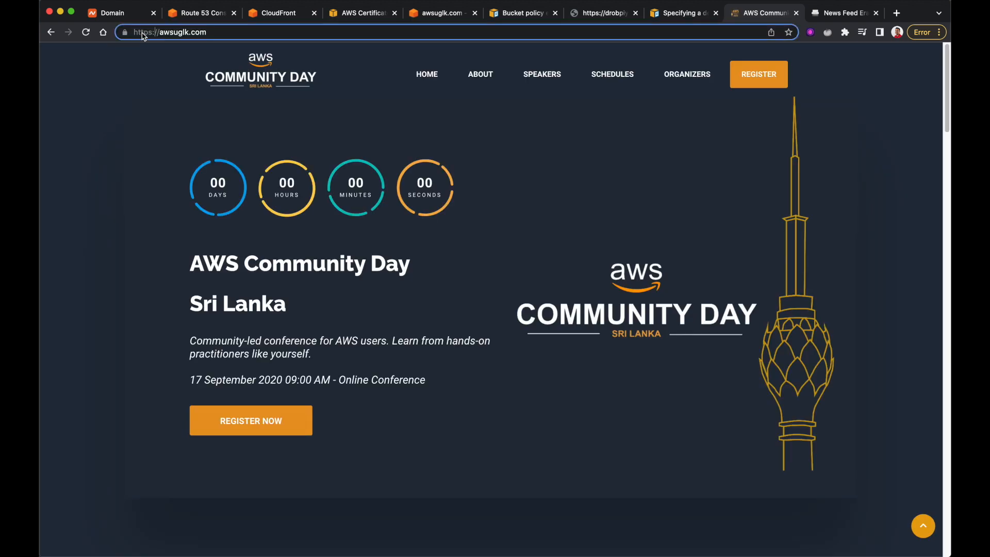
pyautogui.press('BackSpace')
pyautogui.press('Return')
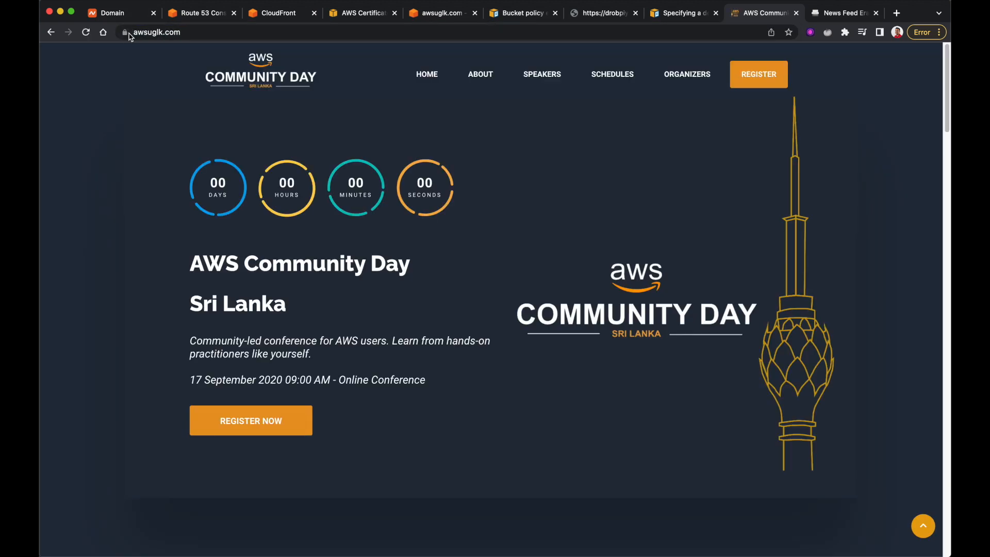
pyautogui.click(124, 32)
pyautogui.click(199, 240)
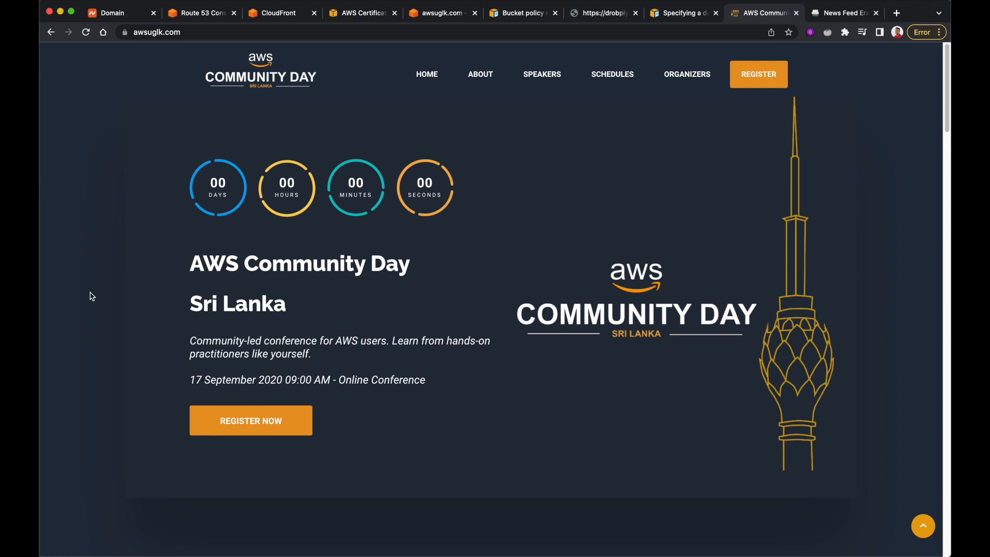